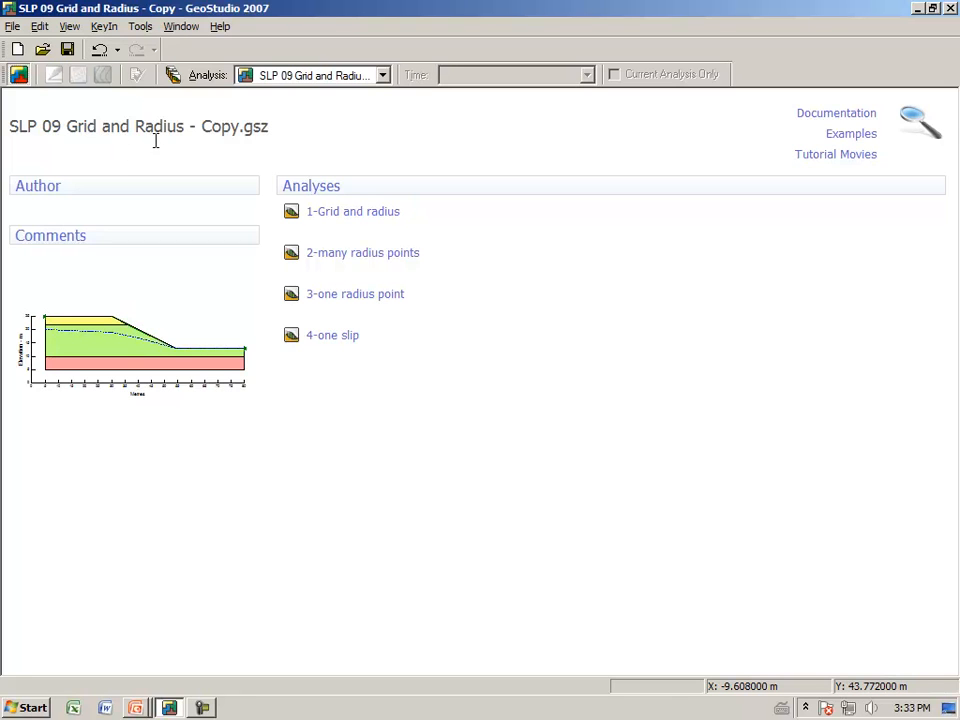
# Open the 1-Grid and radius analysis and fit all of its defined objects in the drawing window
pyautogui.click(326, 220)
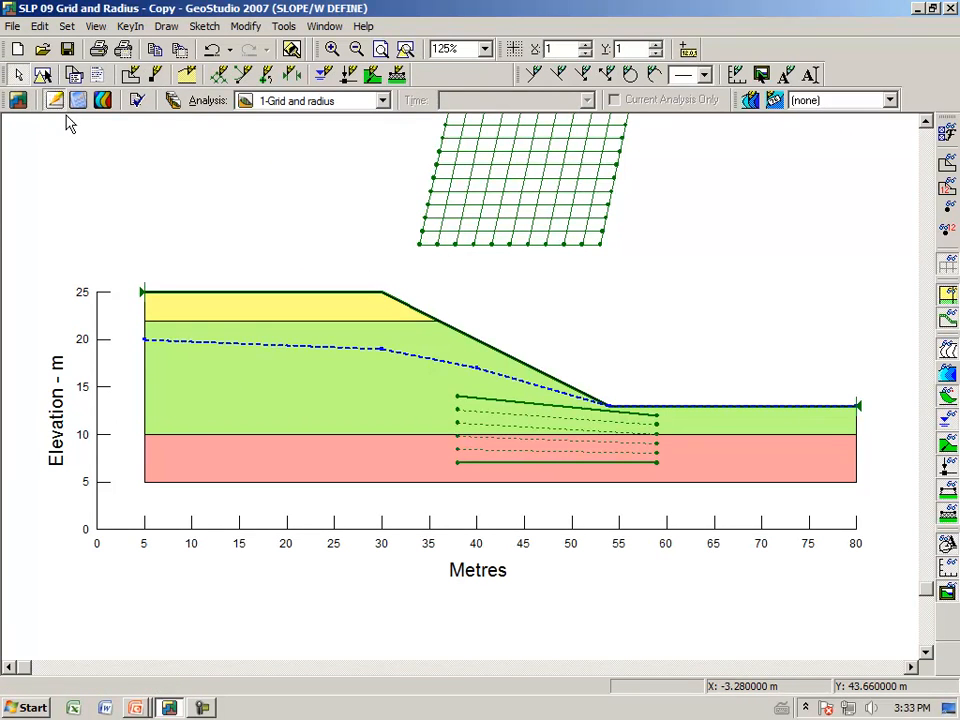
pyautogui.click(405, 50)
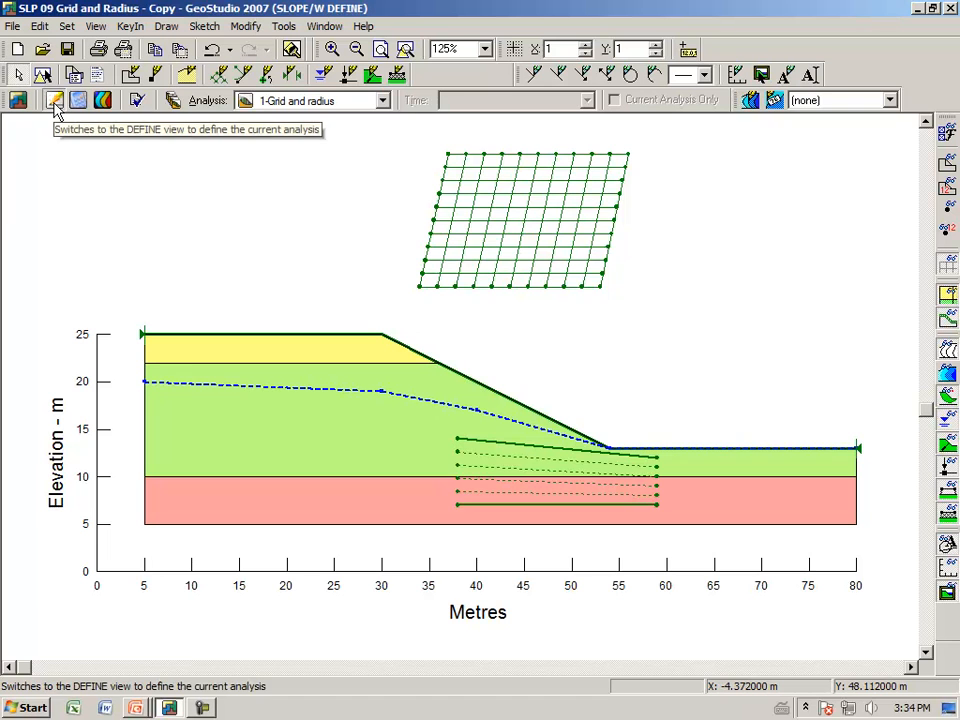
pyautogui.click(55, 105)
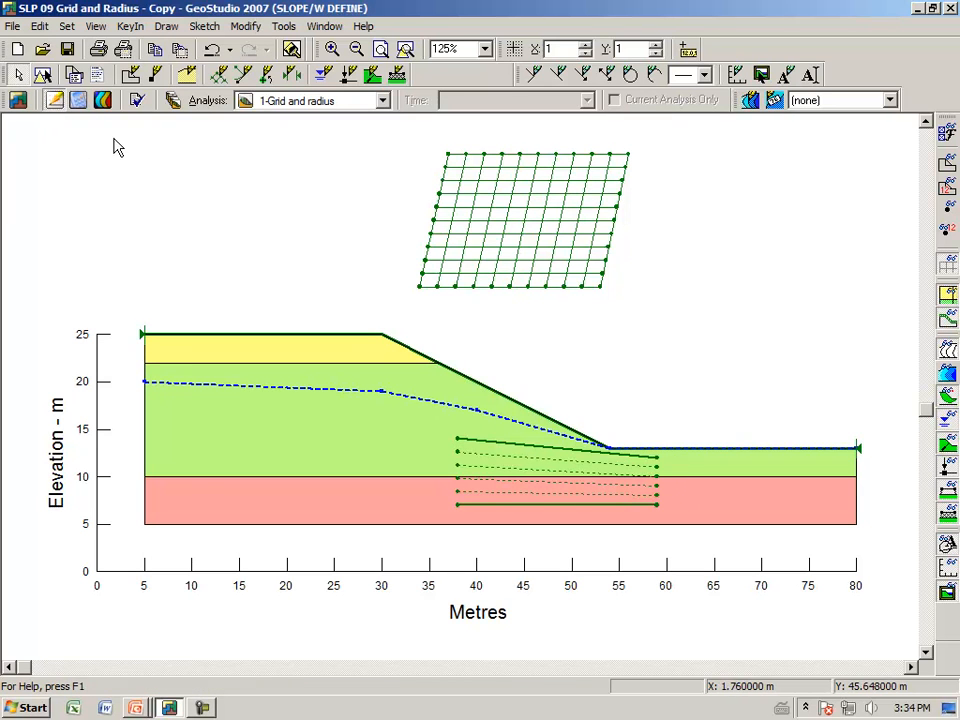
# Review the slip surface options and direction of movement in the settings of the 1-Grid and radius analysis
pyautogui.click(174, 101)
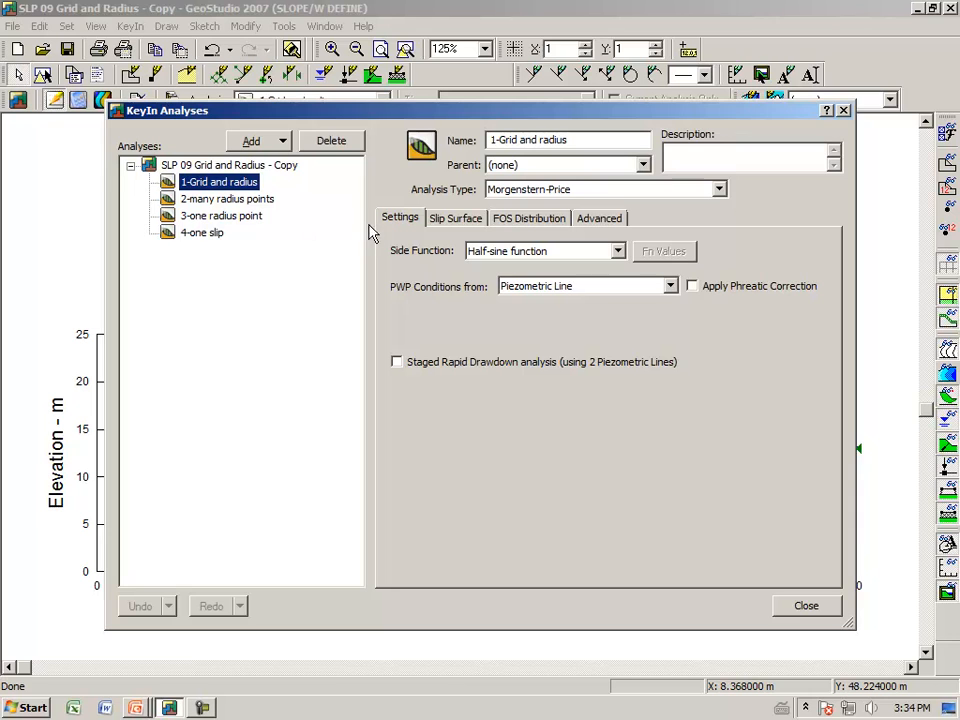
pyautogui.click(447, 222)
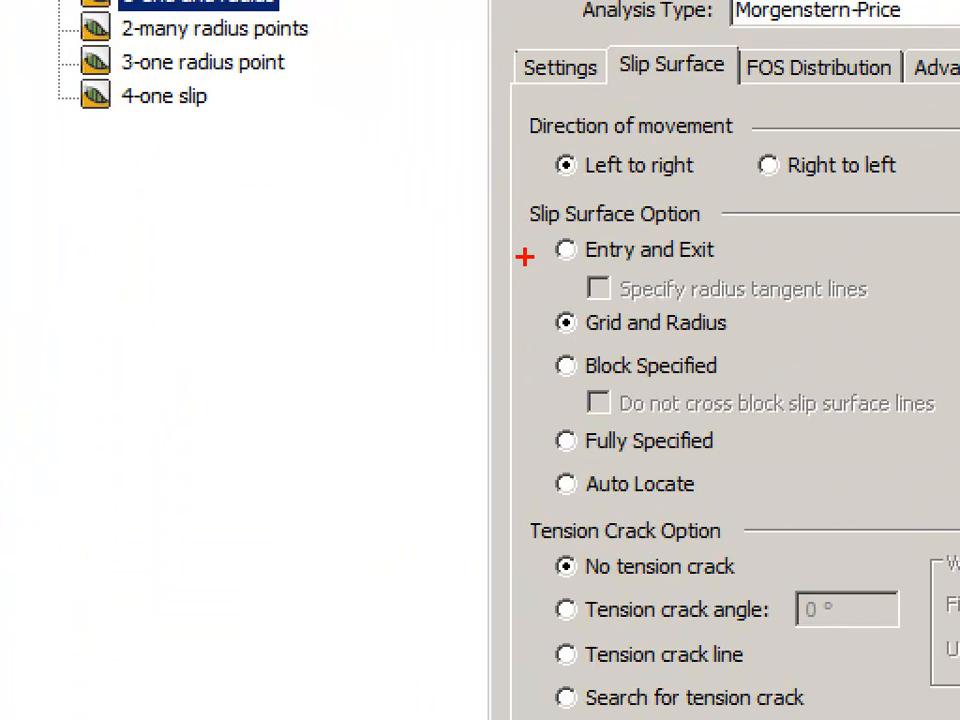
pyautogui.moveTo(518, 256); pyautogui.dragTo(548, 248)
pyautogui.moveTo(523, 330); pyautogui.dragTo(542, 327)
pyautogui.moveTo(525, 379); pyautogui.dragTo(548, 363)
pyautogui.moveTo(527, 446); pyautogui.dragTo(556, 436)
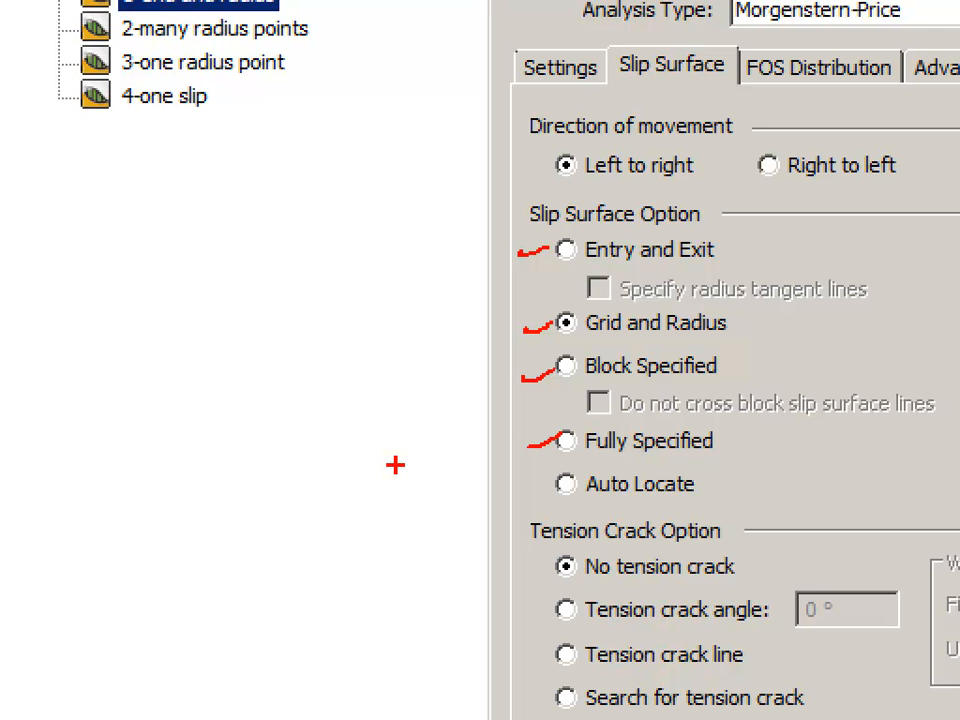
pyautogui.press('Escape')
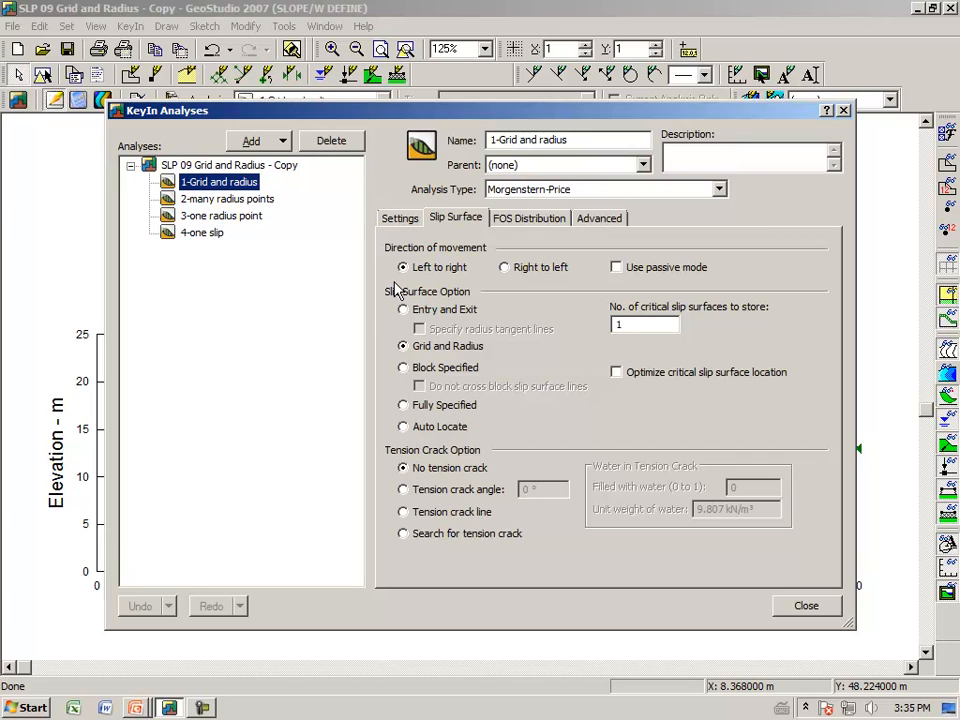
pyautogui.moveTo(389, 274)
pyautogui.mouseDown()
pyautogui.moveTo(488, 279)
pyautogui.moveTo(368, 266)
pyautogui.moveTo(380, 278)
pyautogui.mouseUp()
pyautogui.moveTo(489, 279)
pyautogui.mouseDown()
pyautogui.moveTo(600, 258)
pyautogui.moveTo(500, 282)
pyautogui.mouseUp()
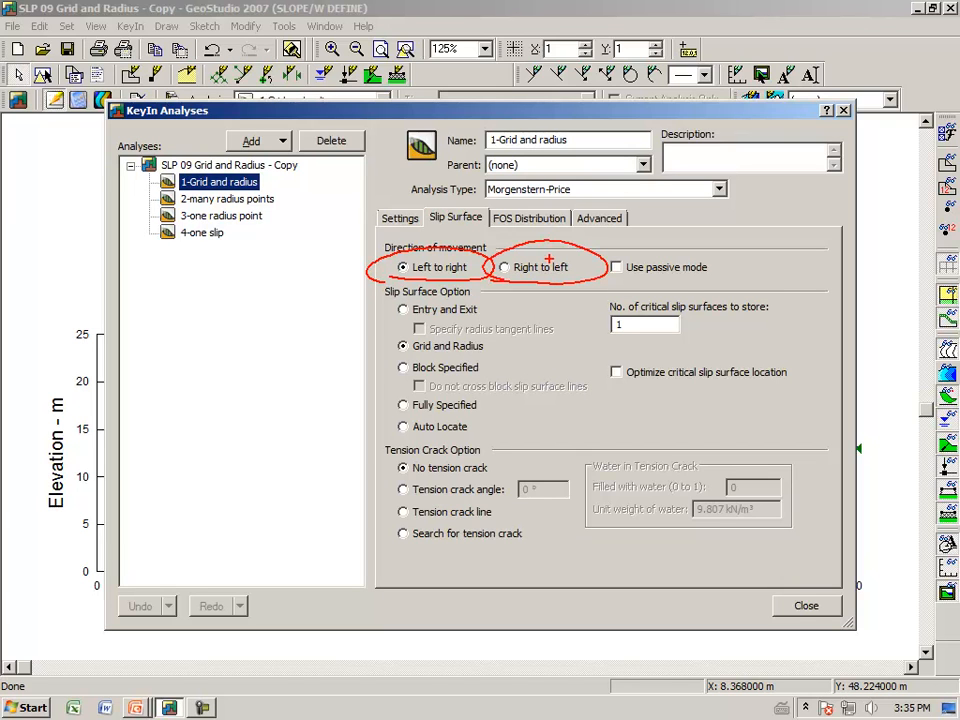
pyautogui.moveTo(168, 130)
pyautogui.mouseDown()
pyautogui.moveTo(104, 115)
pyautogui.moveTo(180, 90)
pyautogui.moveTo(159, 137)
pyautogui.mouseUp()
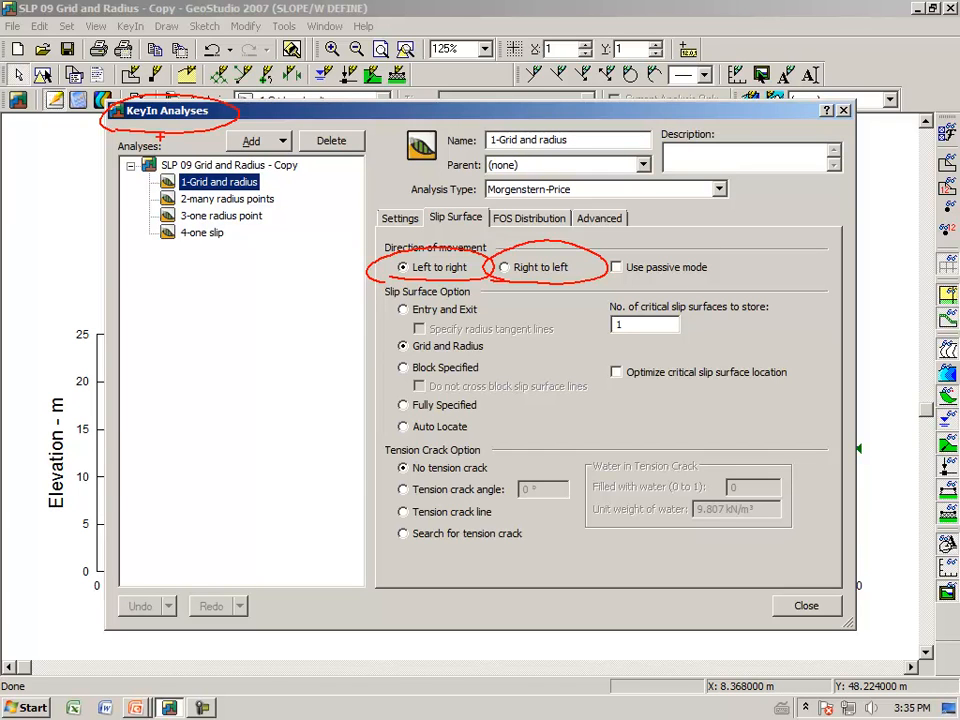
pyautogui.press('Escape')
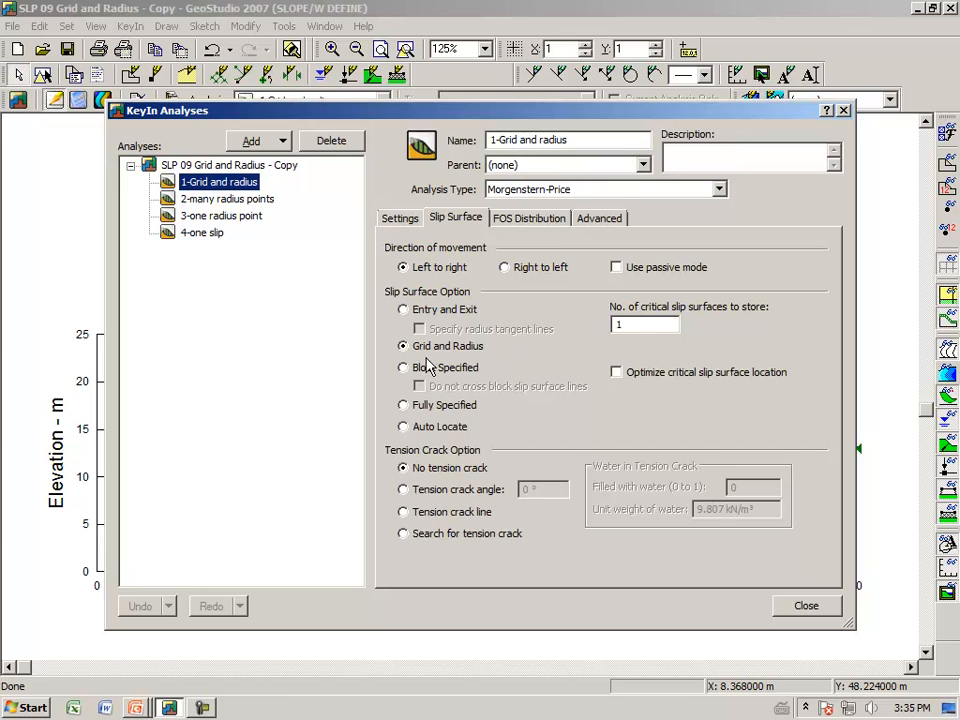
pyautogui.click(800, 605)
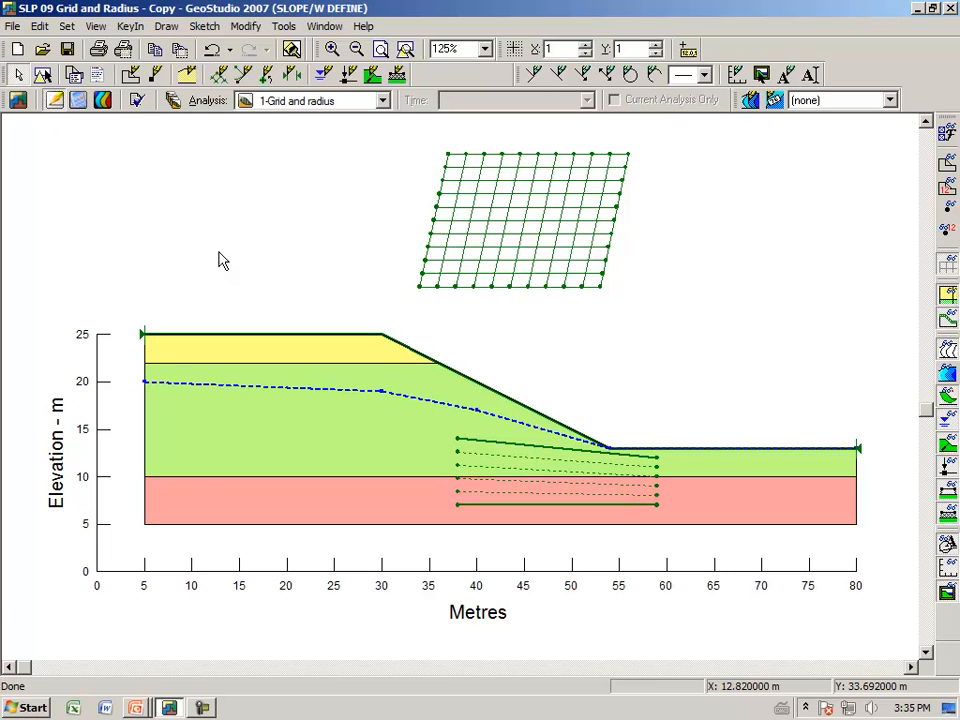
# Redraw the slip surface radius box beneath the slope with corners at about (35, 15), (34, 8), (54, 7) and (54, 12) m
pyautogui.click(168, 28)
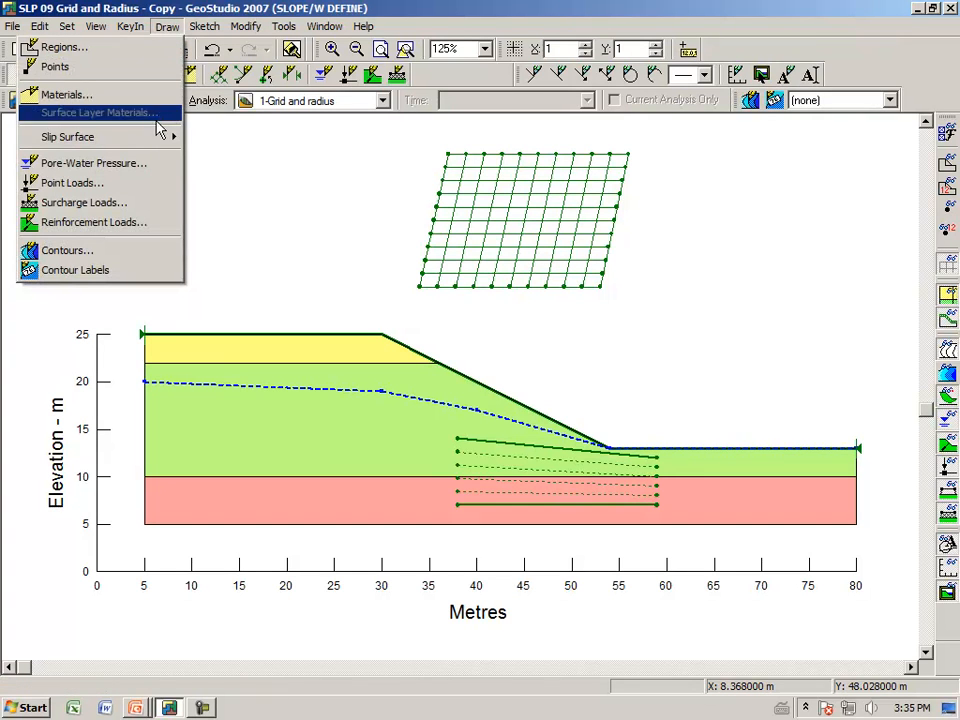
pyautogui.moveTo(161, 137)
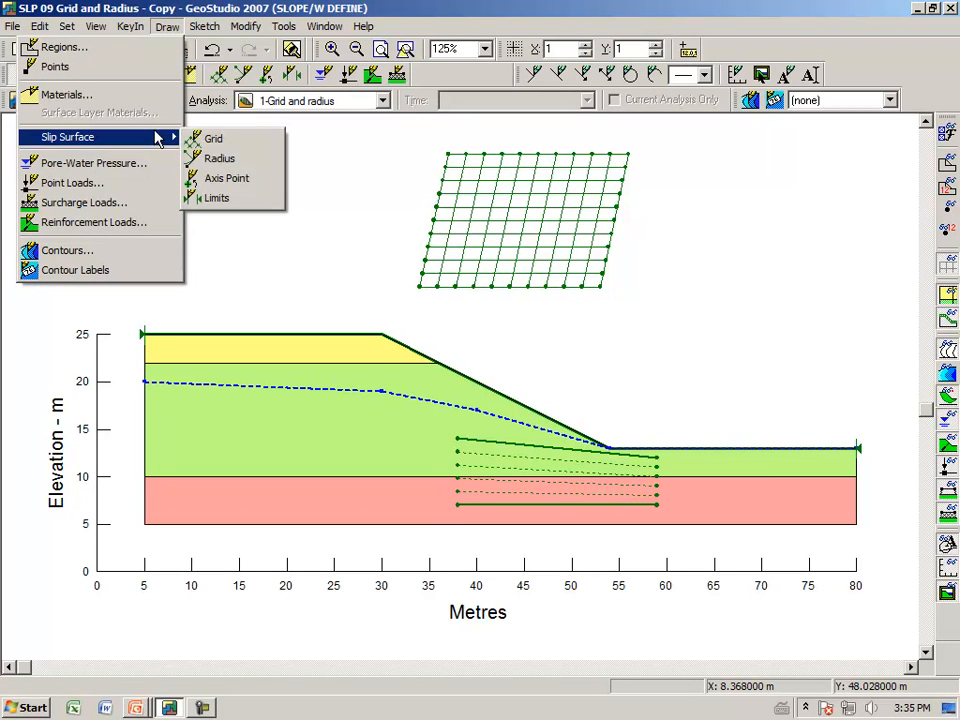
pyautogui.click(209, 160)
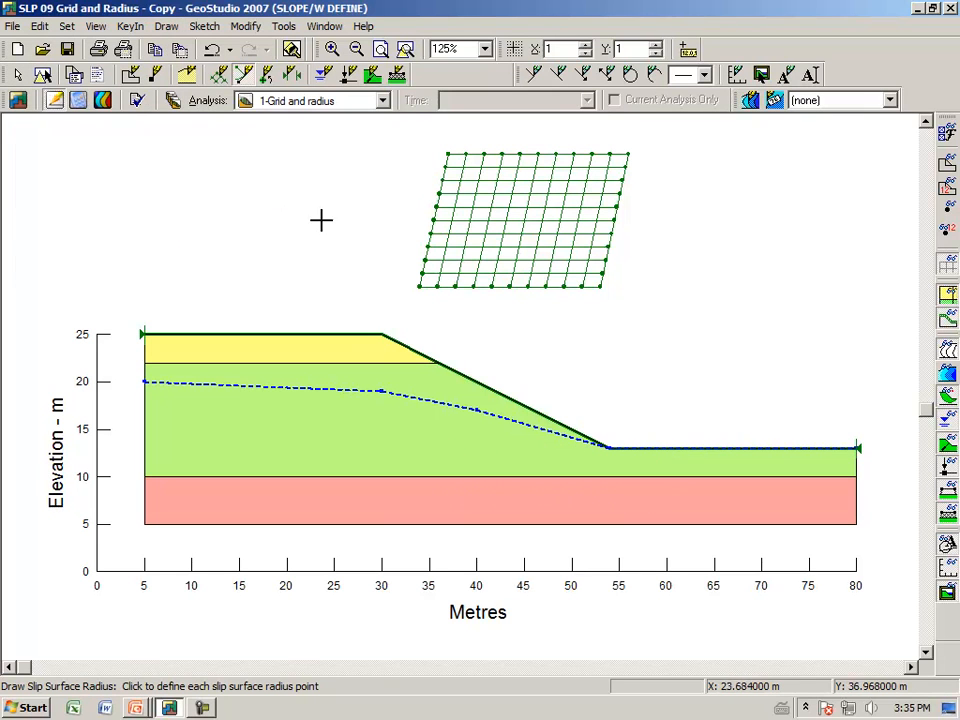
pyautogui.click(427, 430)
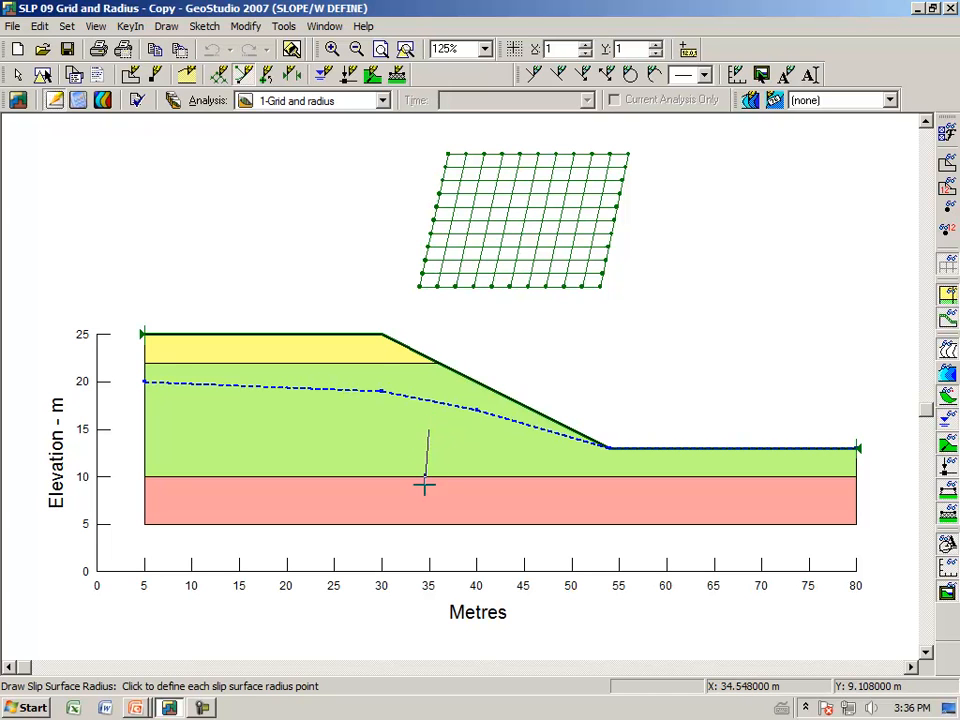
pyautogui.click(423, 497)
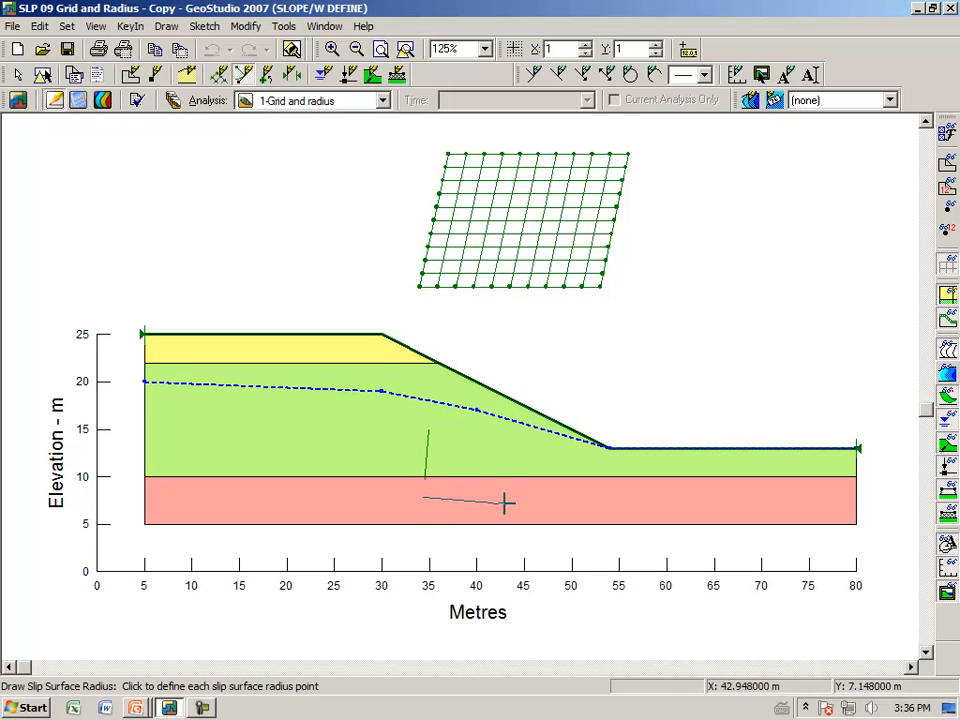
pyautogui.click(612, 503)
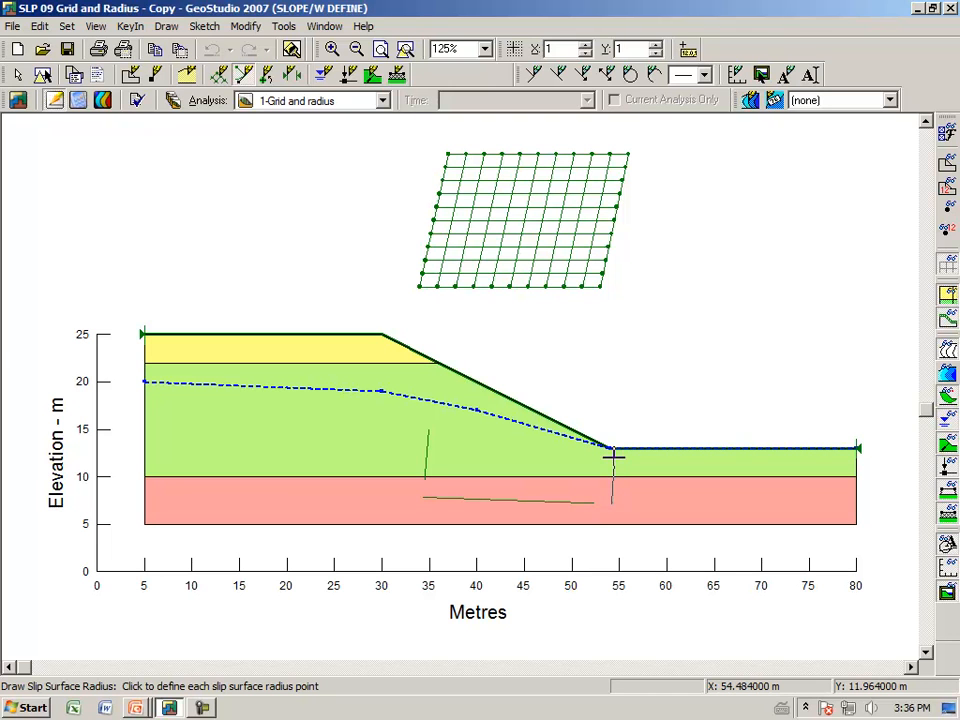
pyautogui.click(612, 456)
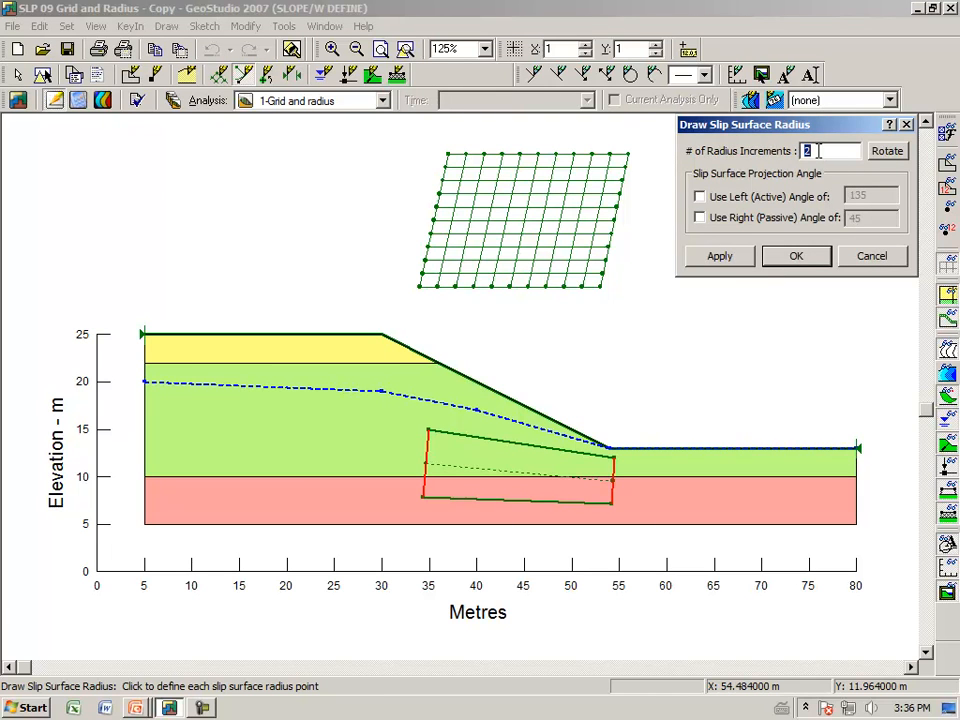
# Set the number of radius increments to 5 for the redrawn box and undo the radius redraw
pyautogui.write('5')
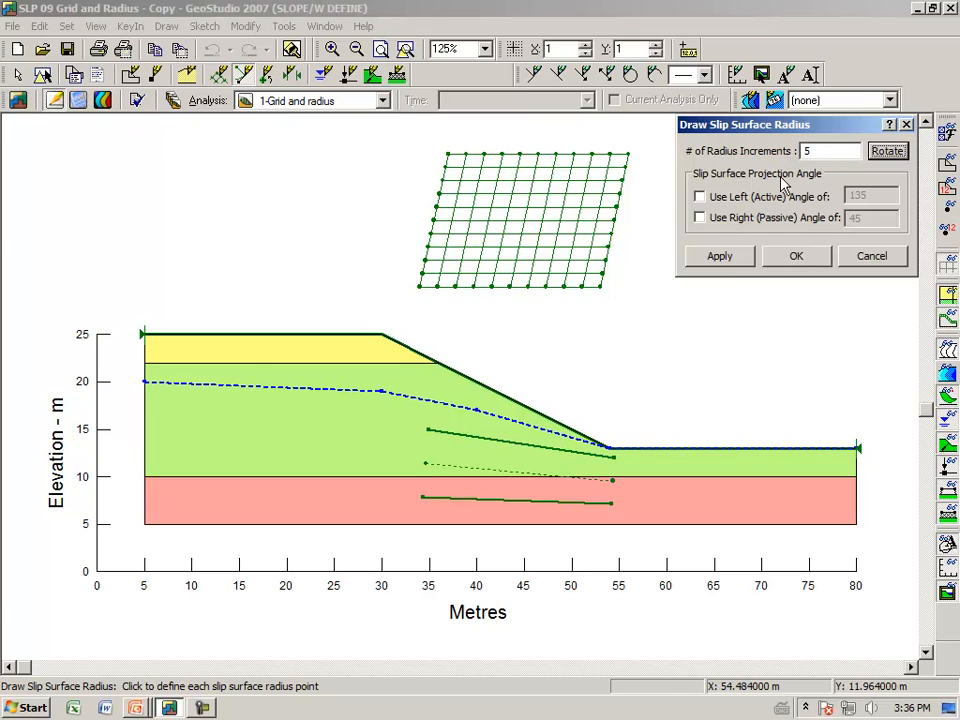
pyautogui.click(724, 262)
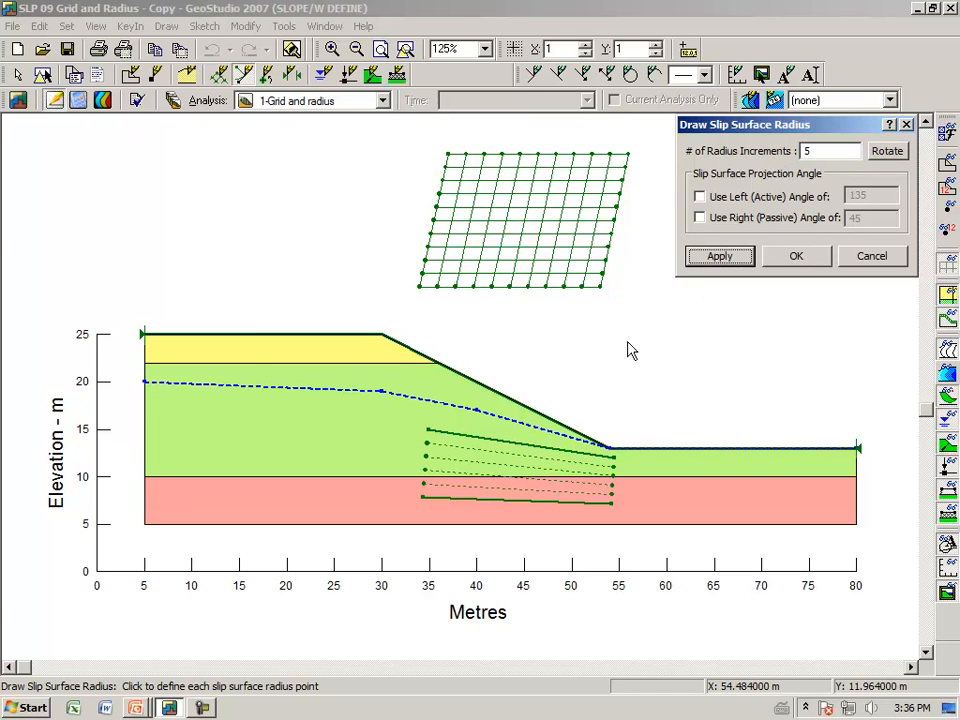
pyautogui.click(795, 258)
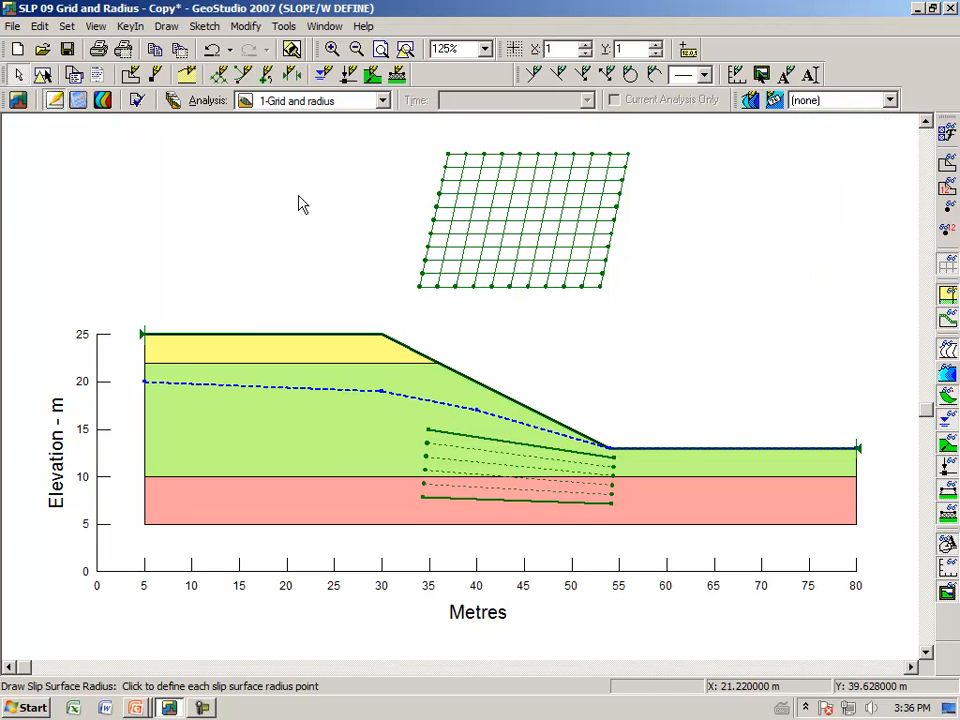
pyautogui.click(211, 52)
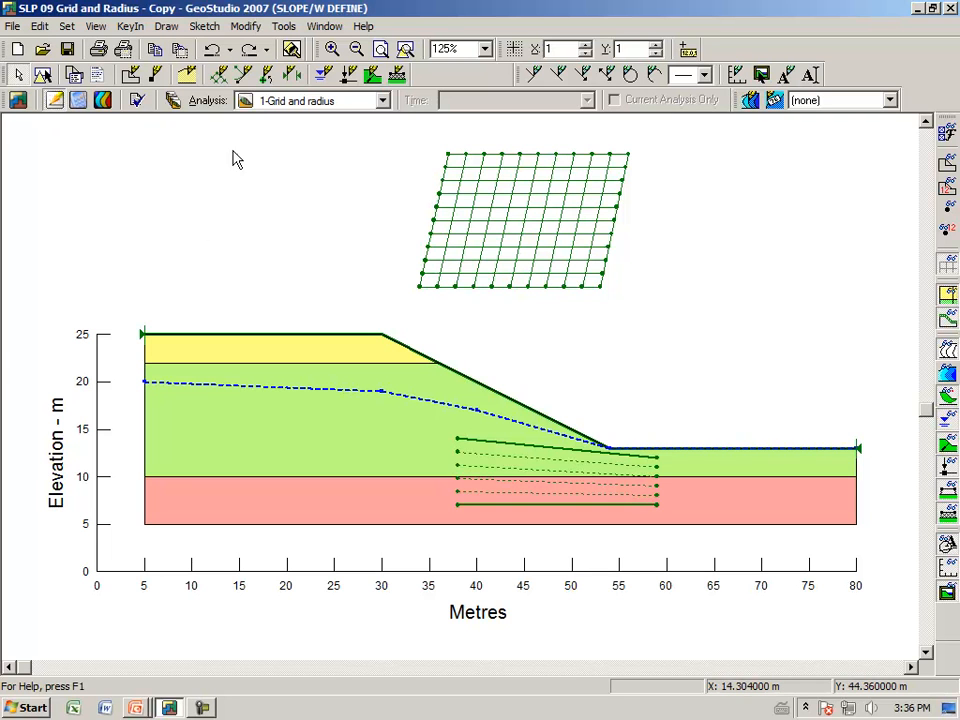
# Sketch a trial circle of about 28.5 m radius from a mid-grid point to the lowest radius line, and undo it
pyautogui.click(211, 31)
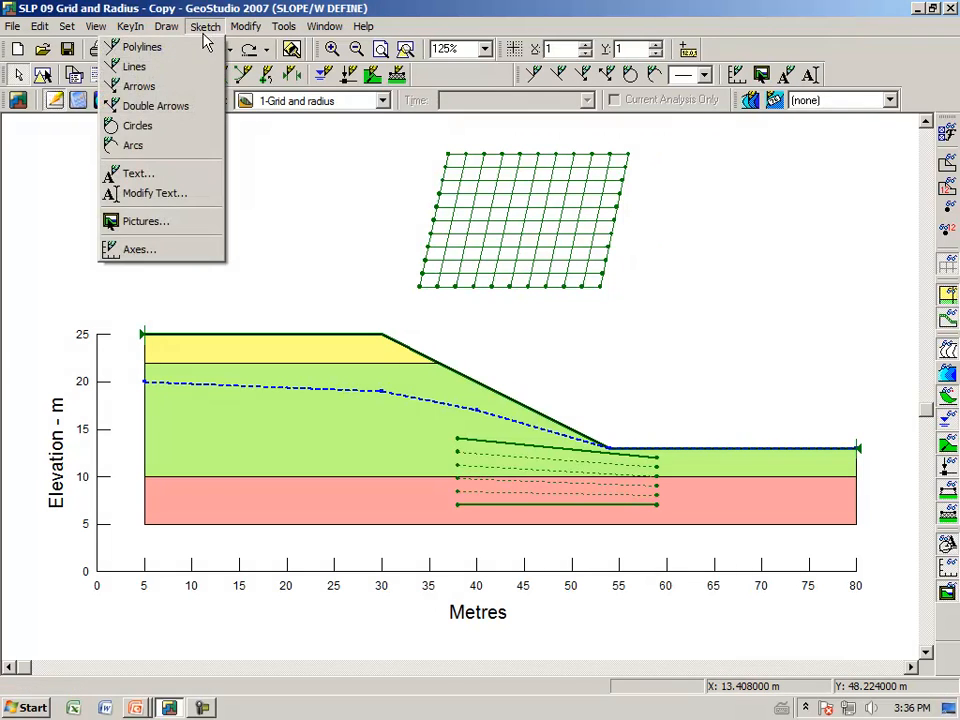
pyautogui.click(170, 133)
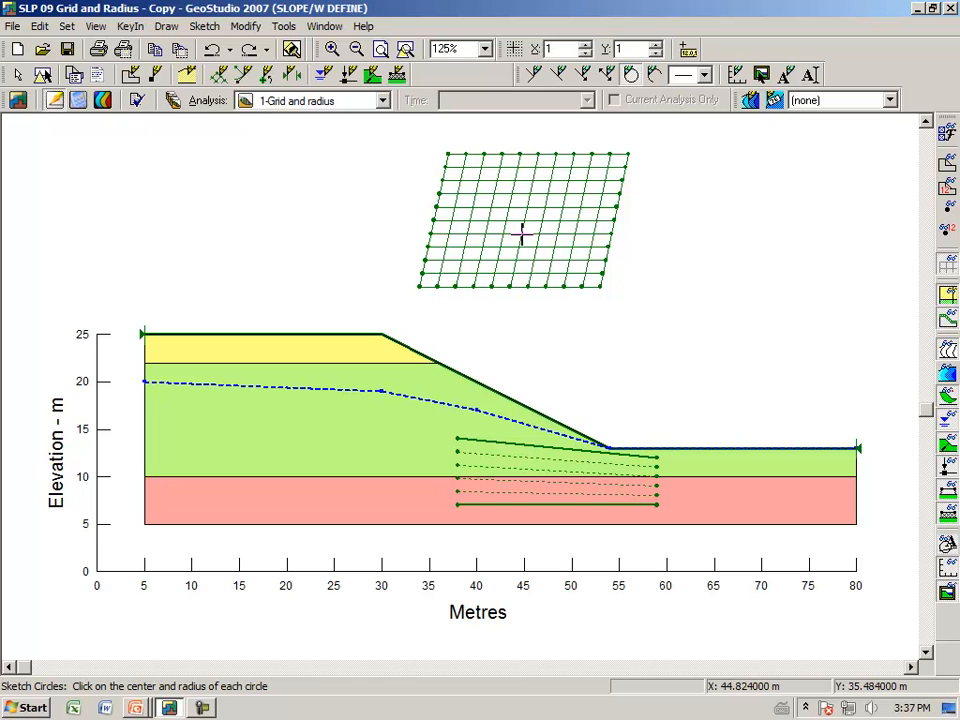
pyautogui.click(522, 234)
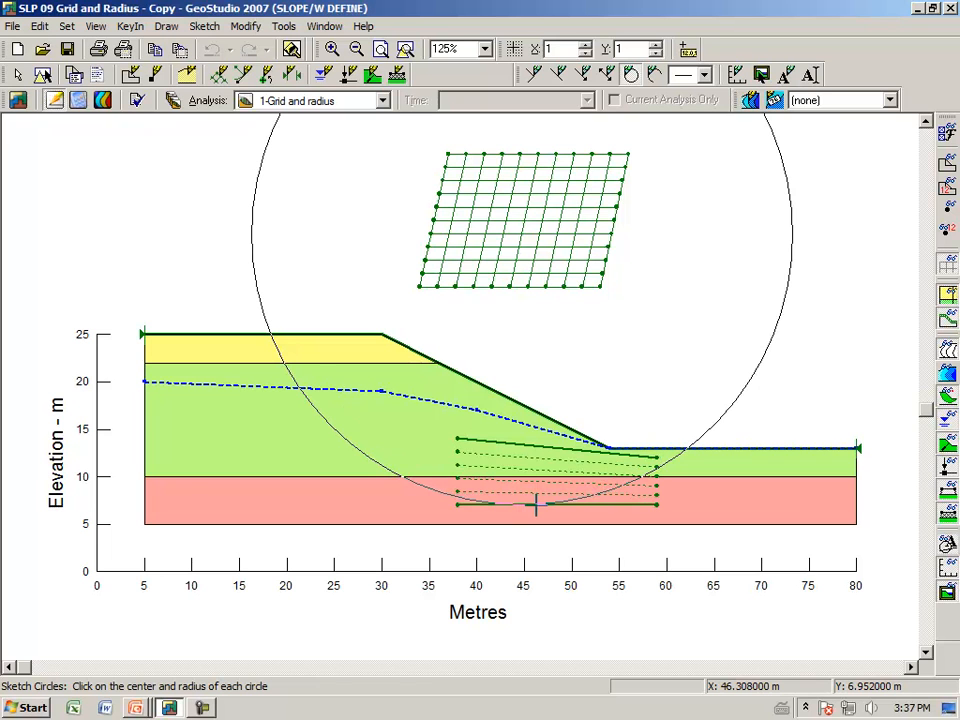
pyautogui.click(536, 505)
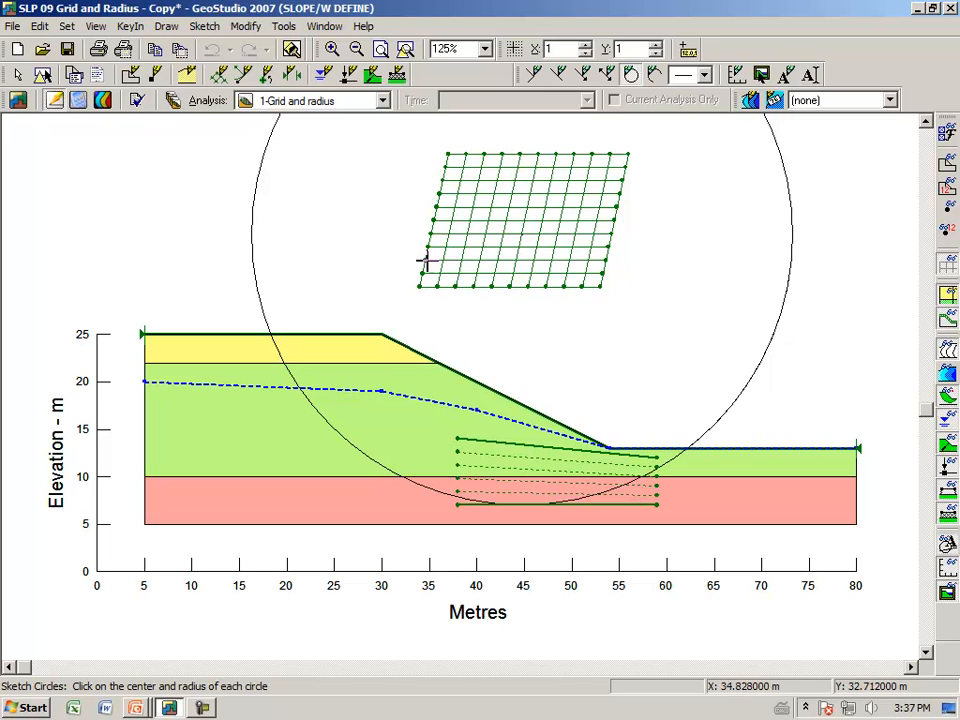
pyautogui.rightClick(325, 238)
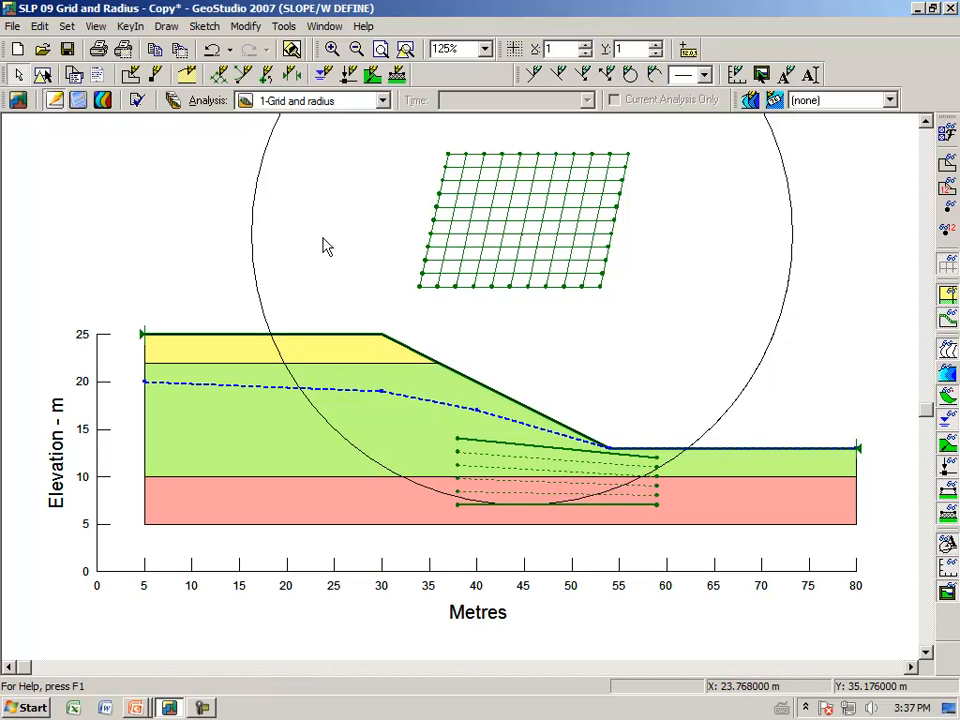
pyautogui.click(212, 50)
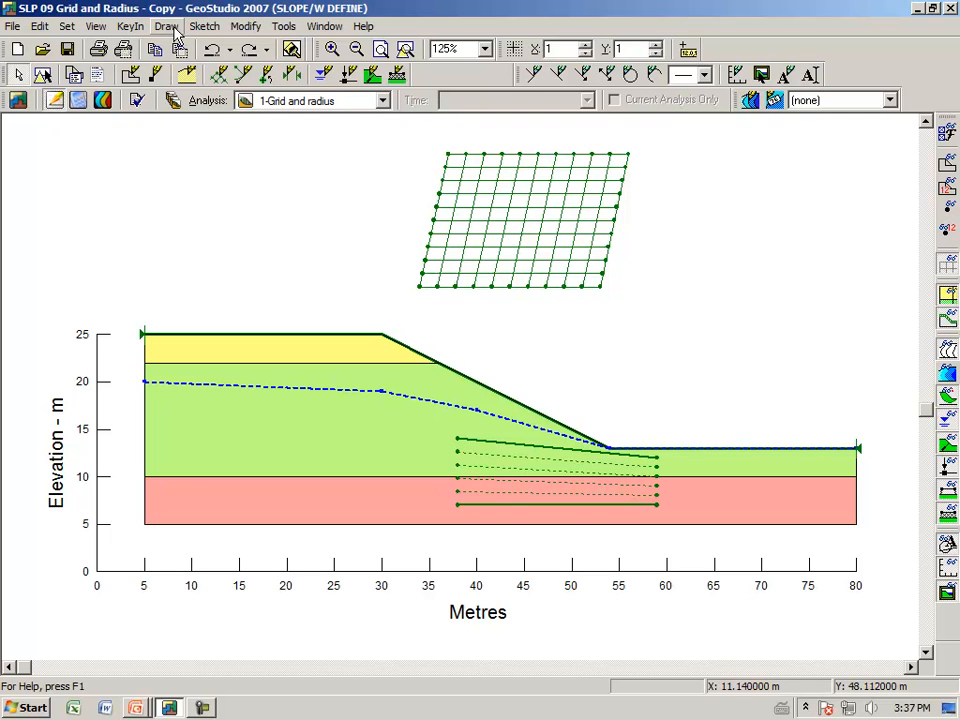
# Redraw the slip surface grid above the slope through corner points at about (38, 44), (36, 31) and (53, 31) m
pyautogui.click(170, 28)
pyautogui.moveTo(163, 135)
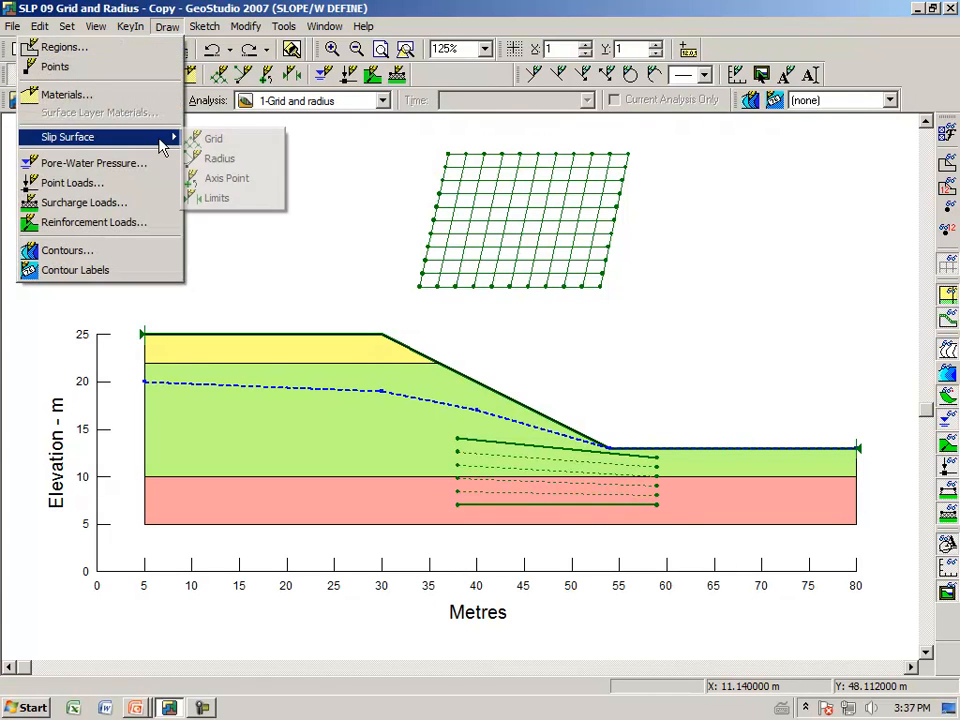
pyautogui.click(213, 140)
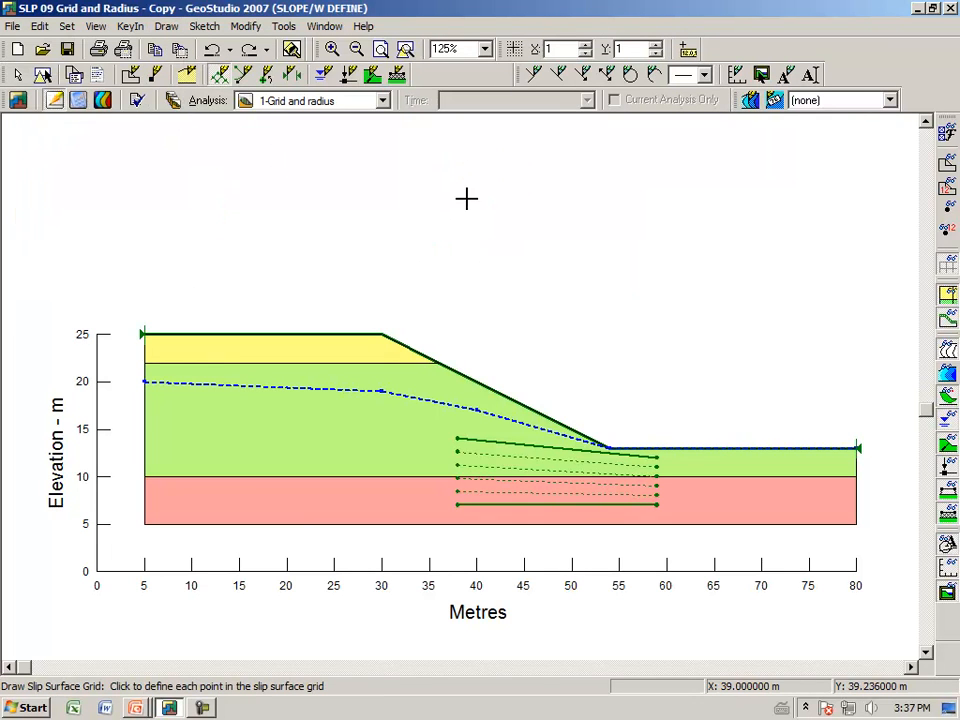
pyautogui.click(460, 155)
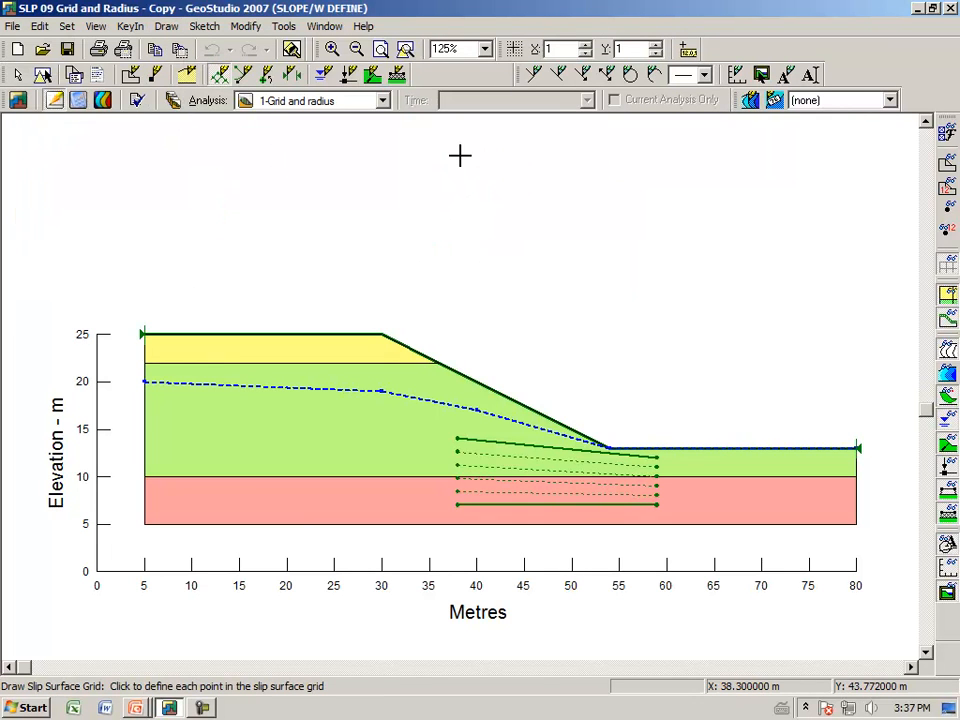
pyautogui.click(440, 272)
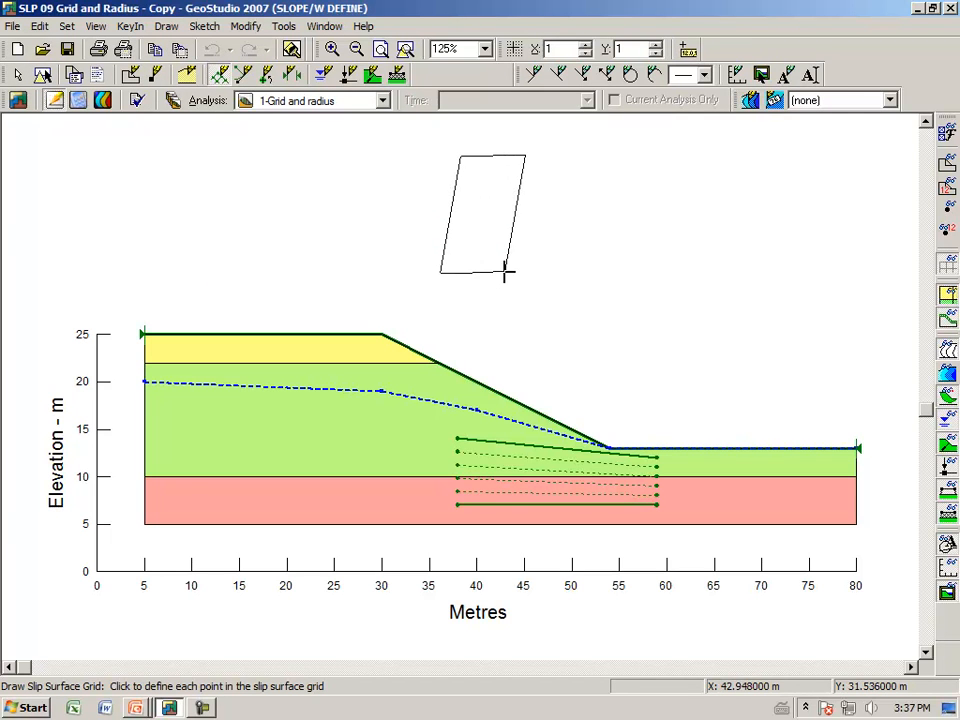
pyautogui.click(595, 272)
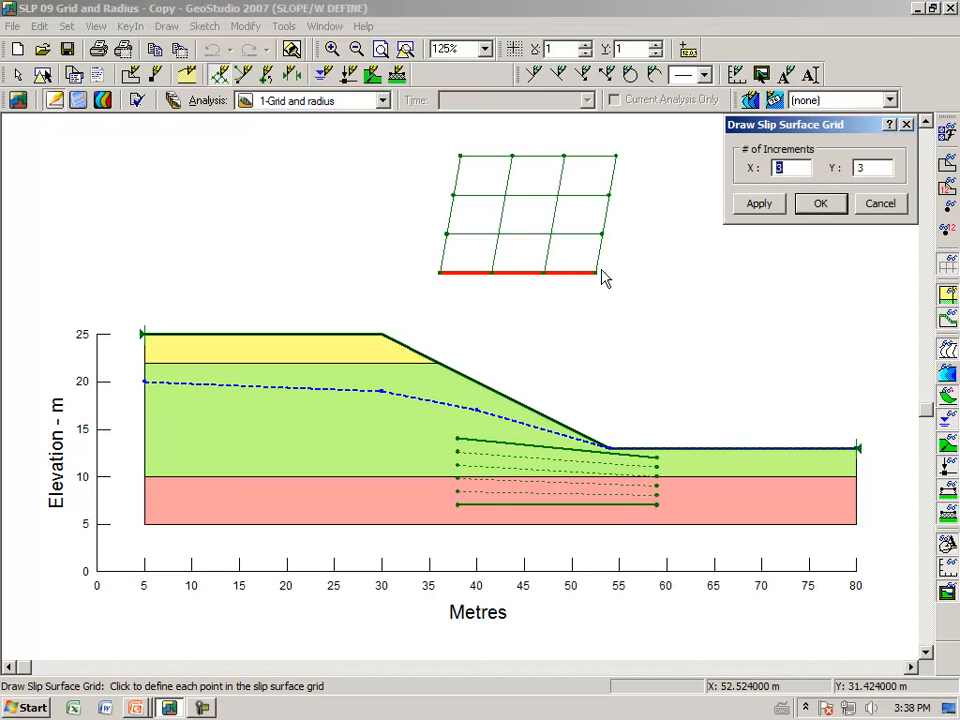
# Set the slip surface grid to 10 increments in both X and Y, and accept the grid
pyautogui.write('10')
pyautogui.press('Tab')
pyautogui.write('1')
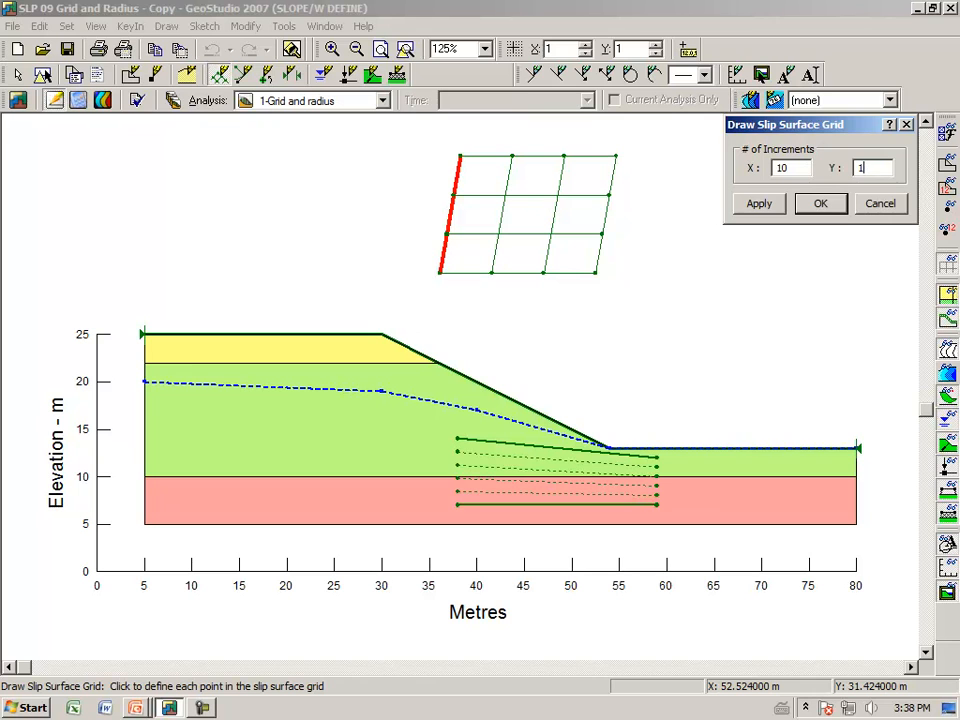
pyautogui.write('0')
pyautogui.press('Tab')
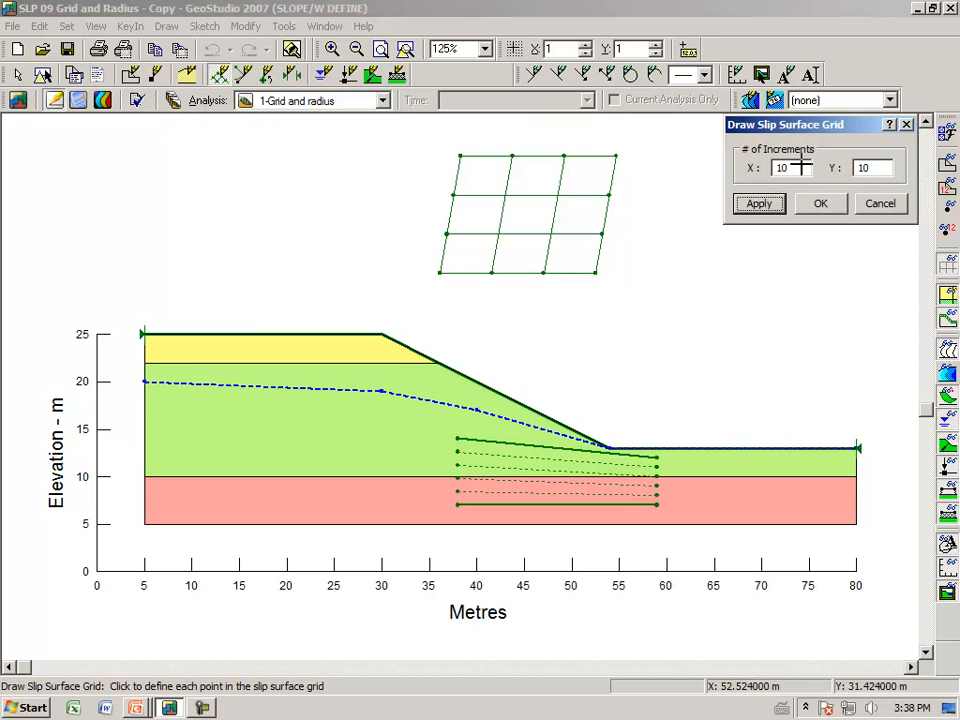
pyautogui.click(757, 206)
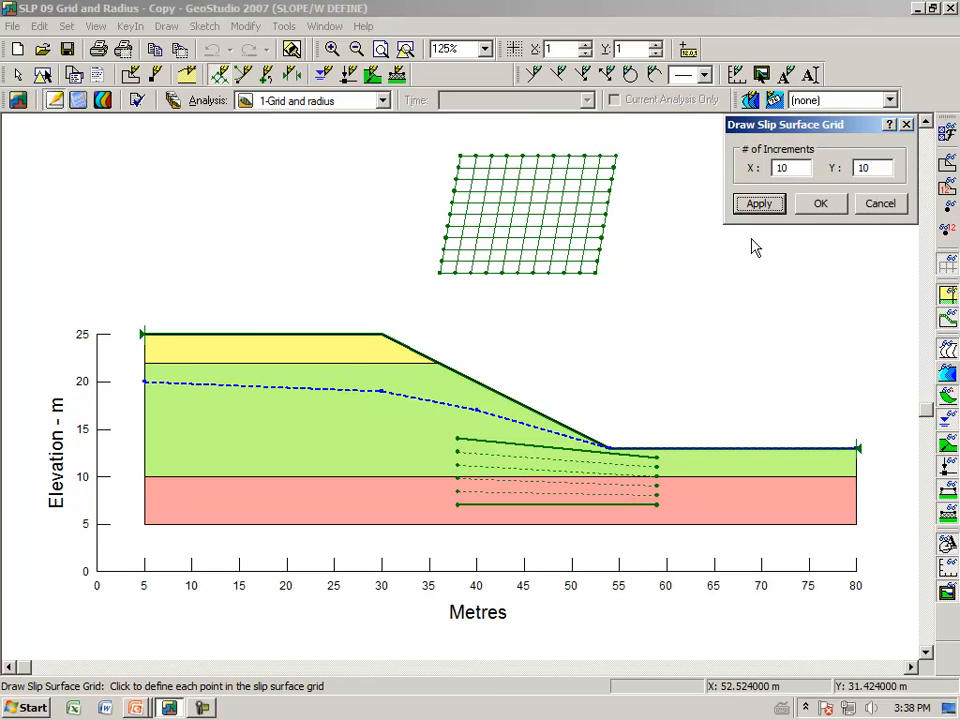
pyautogui.click(820, 204)
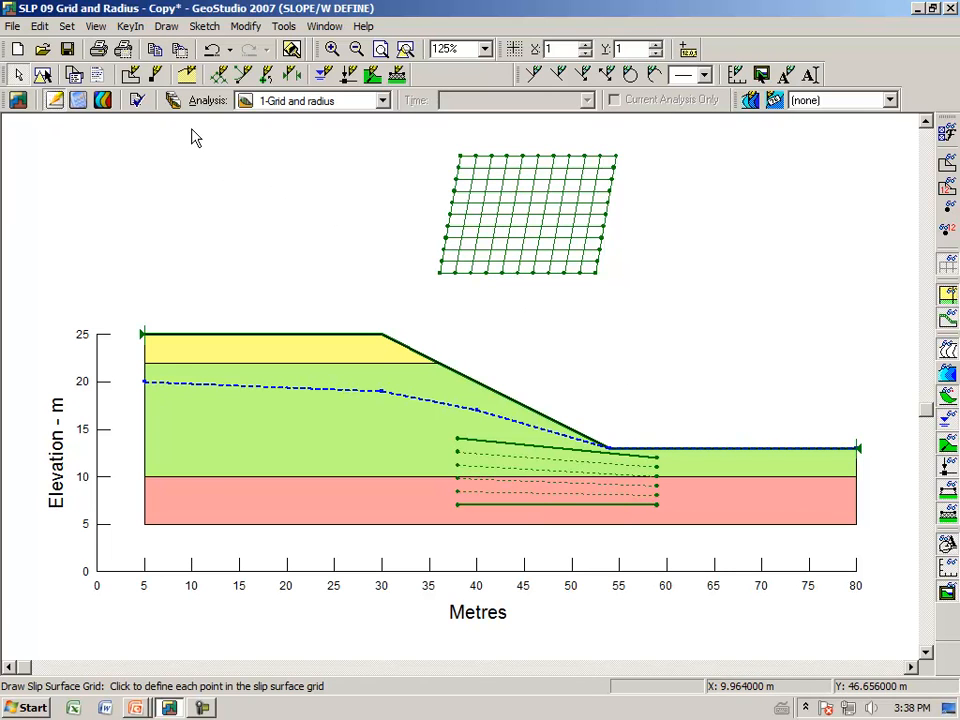
# Make "2-many radius points" the current analysis
pyautogui.click(174, 102)
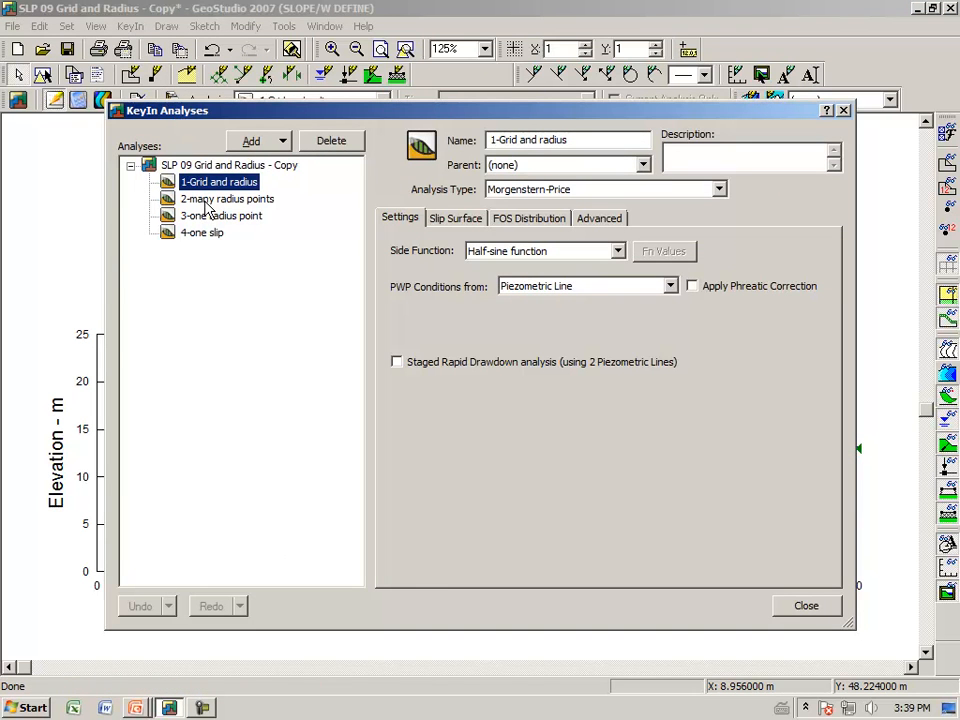
pyautogui.click(205, 200)
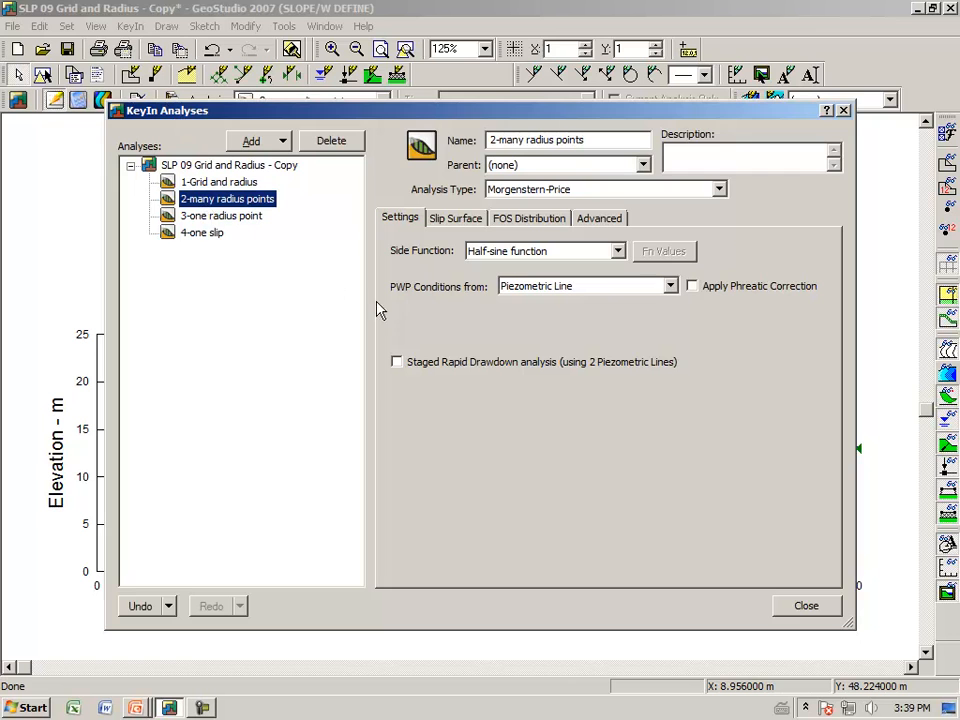
pyautogui.click(800, 609)
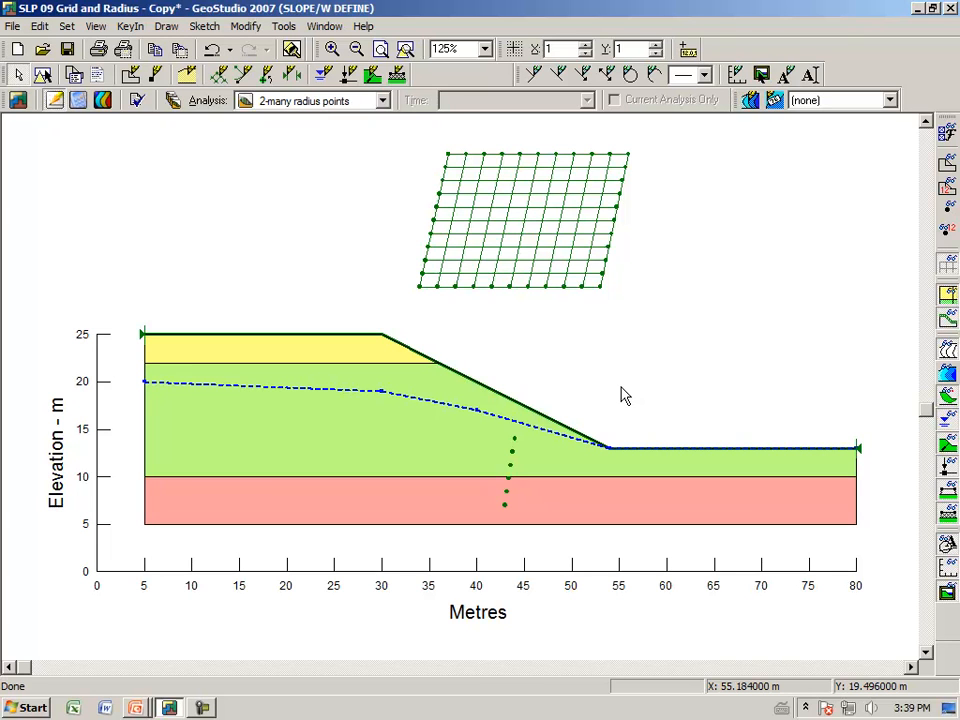
pyautogui.moveTo(484, 516)
pyautogui.mouseDown()
pyautogui.moveTo(553, 446)
pyautogui.moveTo(492, 516)
pyautogui.mouseUp()
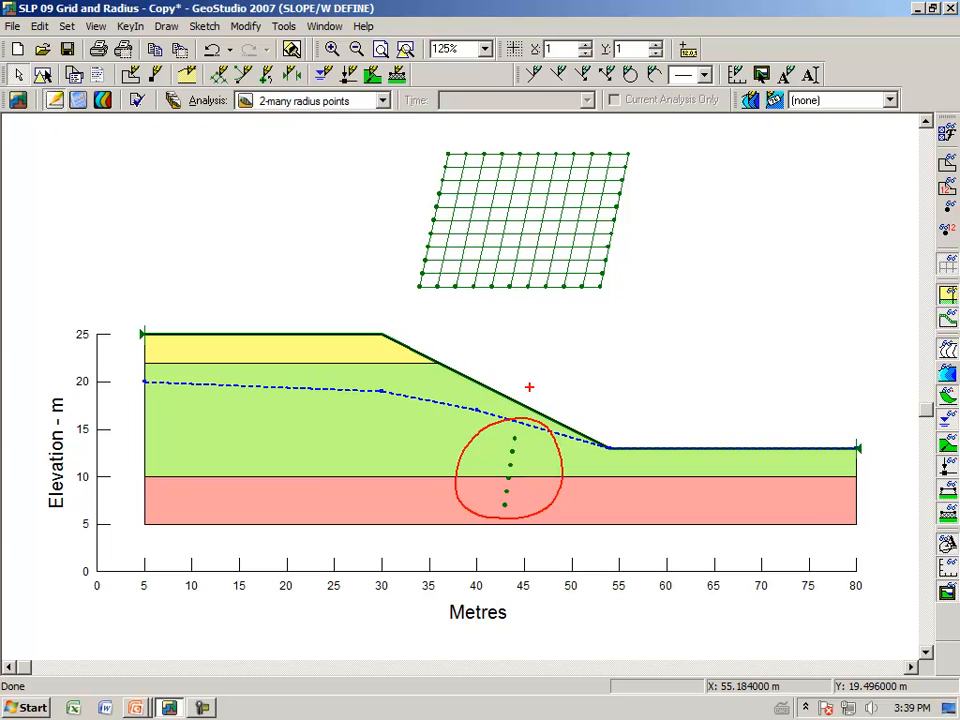
pyautogui.press('Escape')
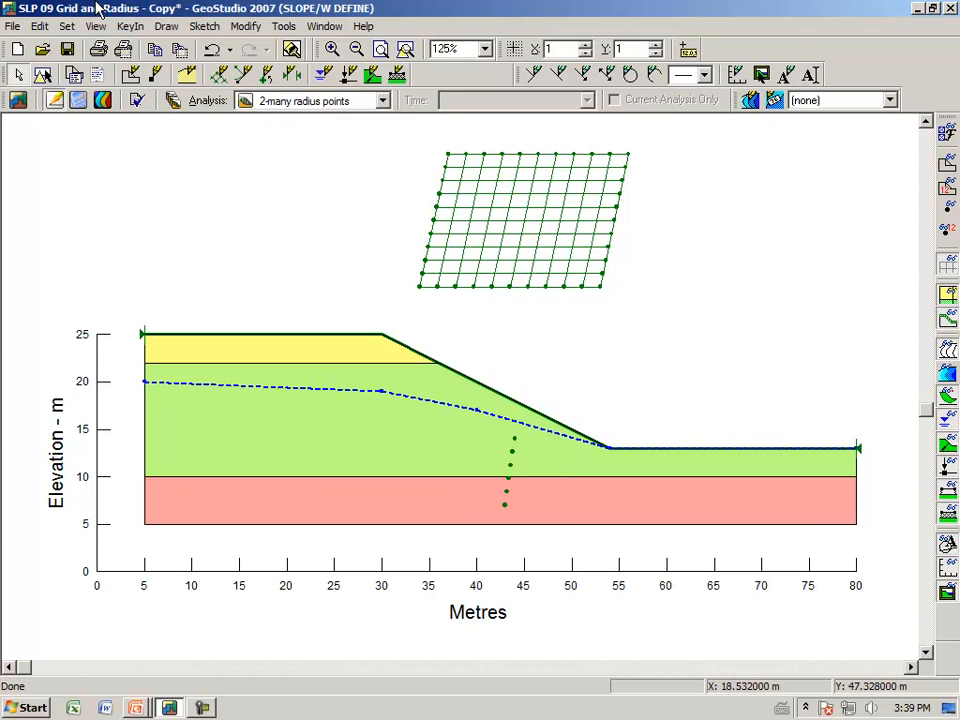
# Redraw the slip surface radius as a near-vertical line of points from about (42, 15) to (41, 8) m
pyautogui.click(164, 27)
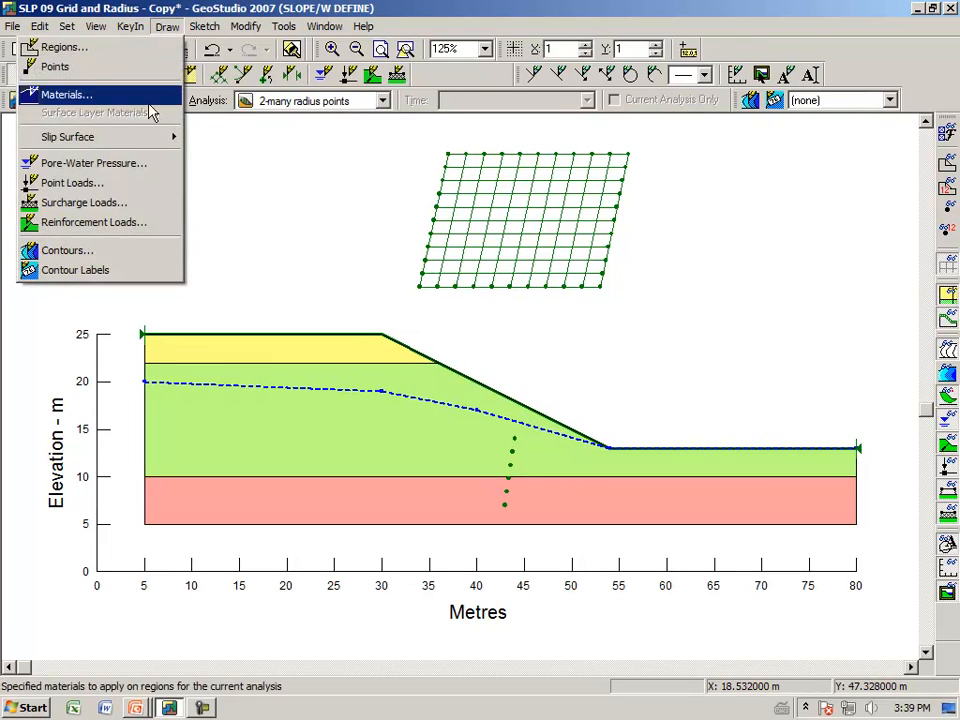
pyautogui.moveTo(152, 145)
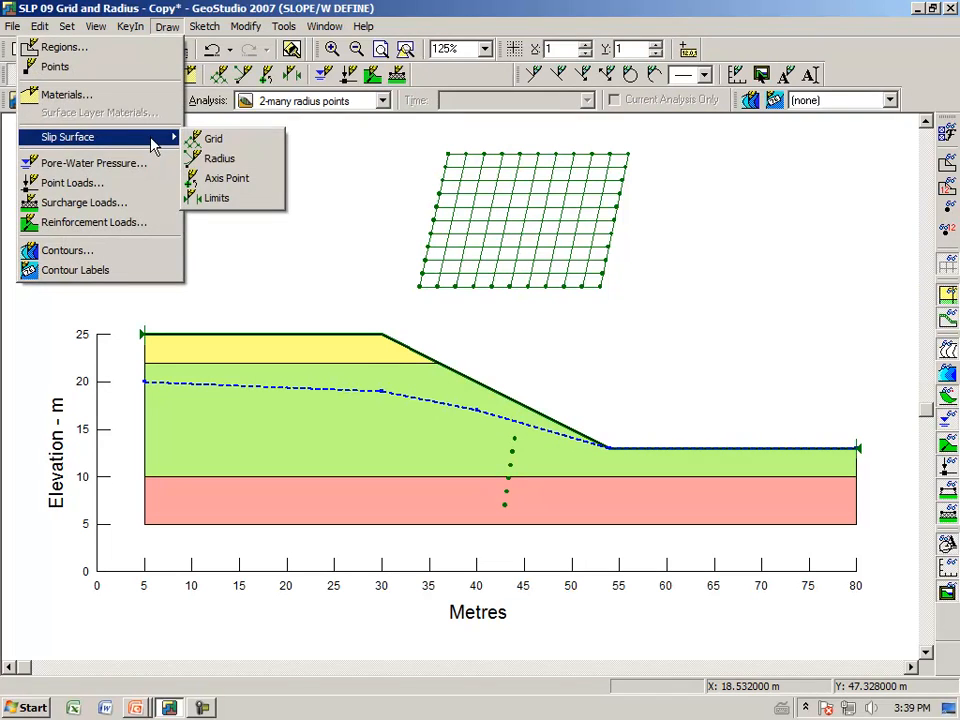
pyautogui.click(217, 158)
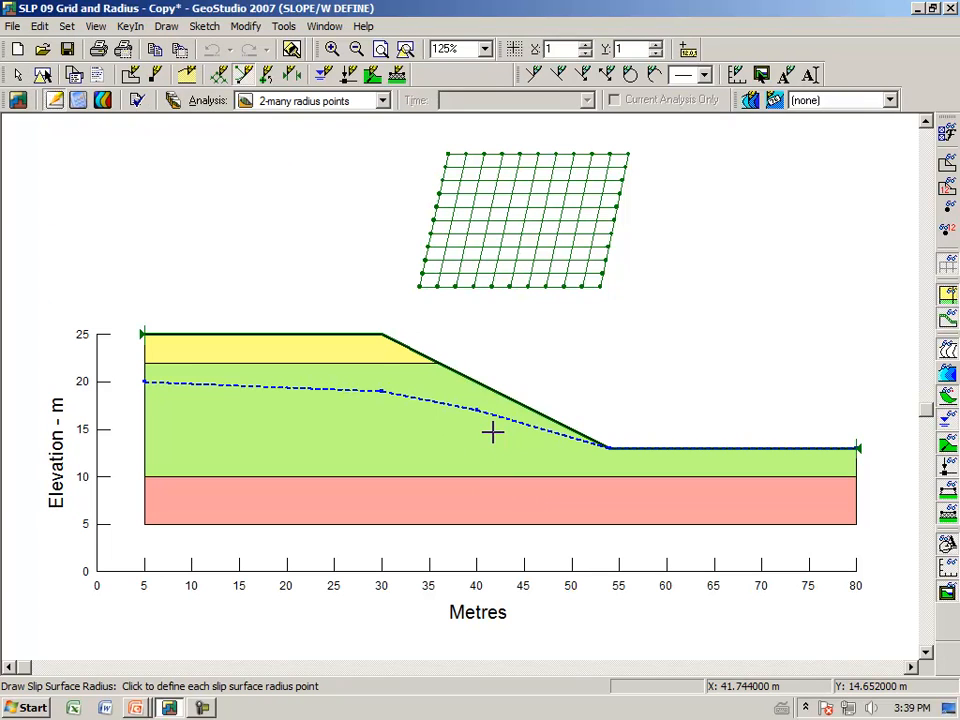
pyautogui.click(492, 432)
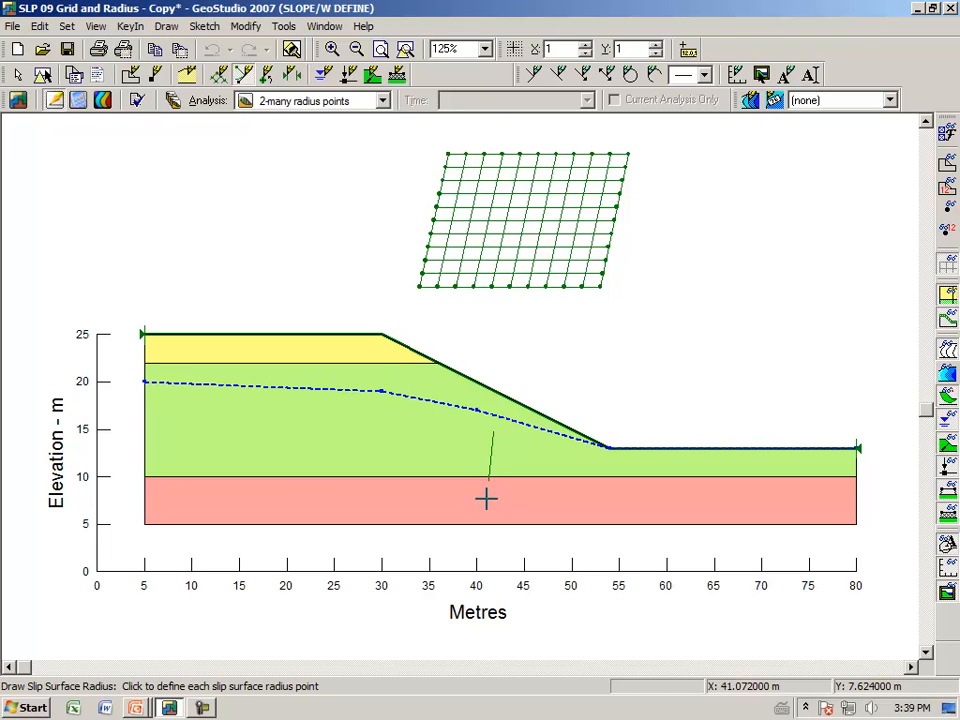
pyautogui.click(493, 433)
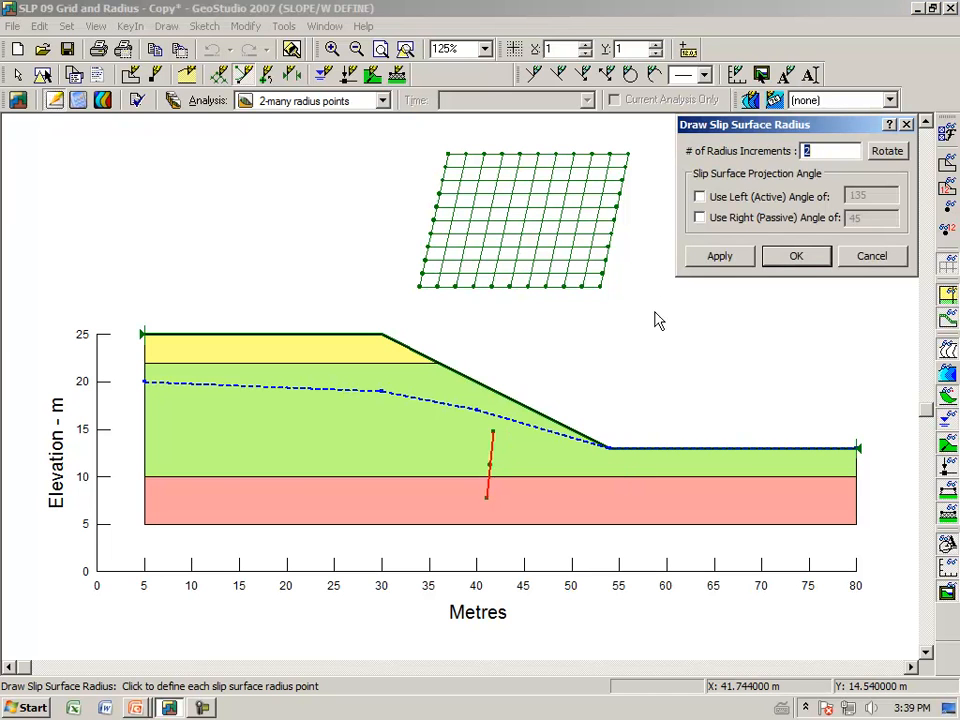
# Apply 8 radius increments to the redrawn line of radius points, and cancel the radius redraw
pyautogui.click(806, 150)
pyautogui.press('BackSpace')
pyautogui.write('8')
pyautogui.press('Tab')
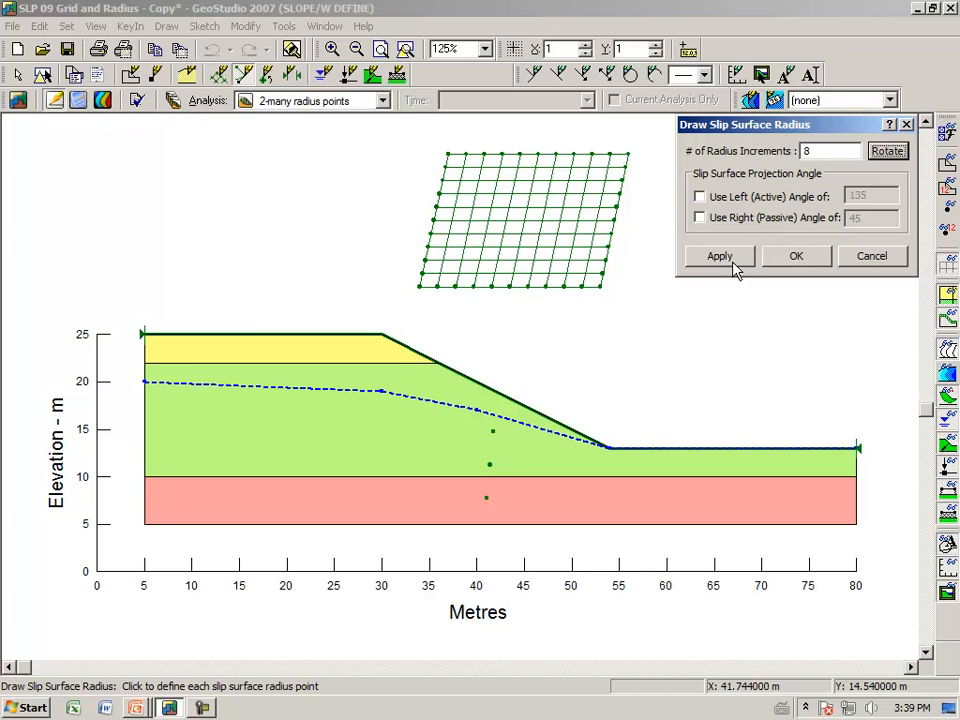
pyautogui.click(740, 260)
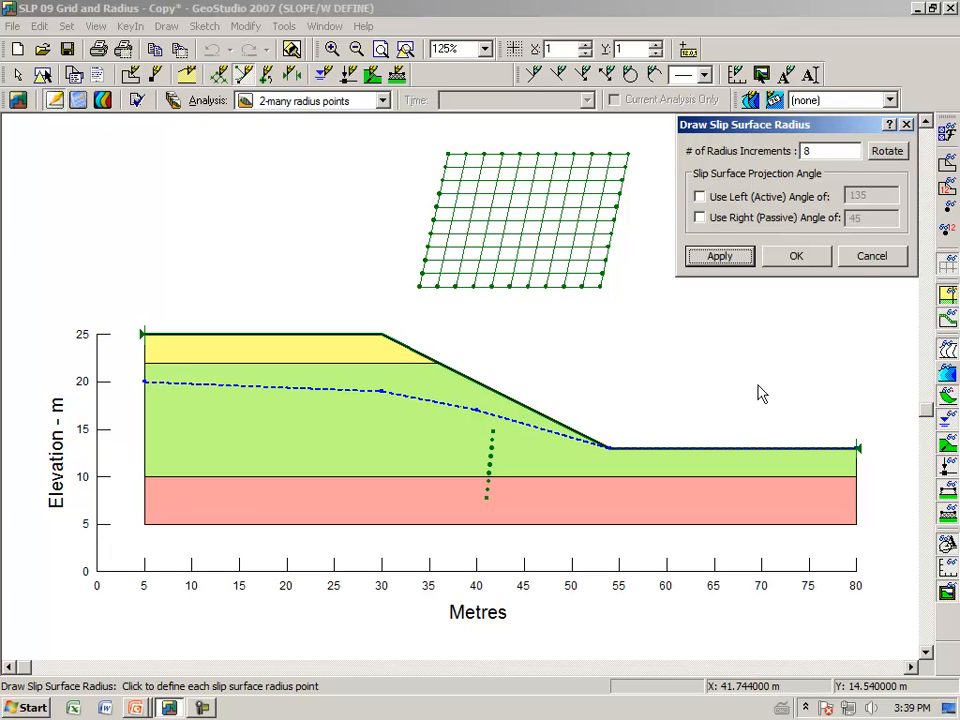
pyautogui.click(869, 258)
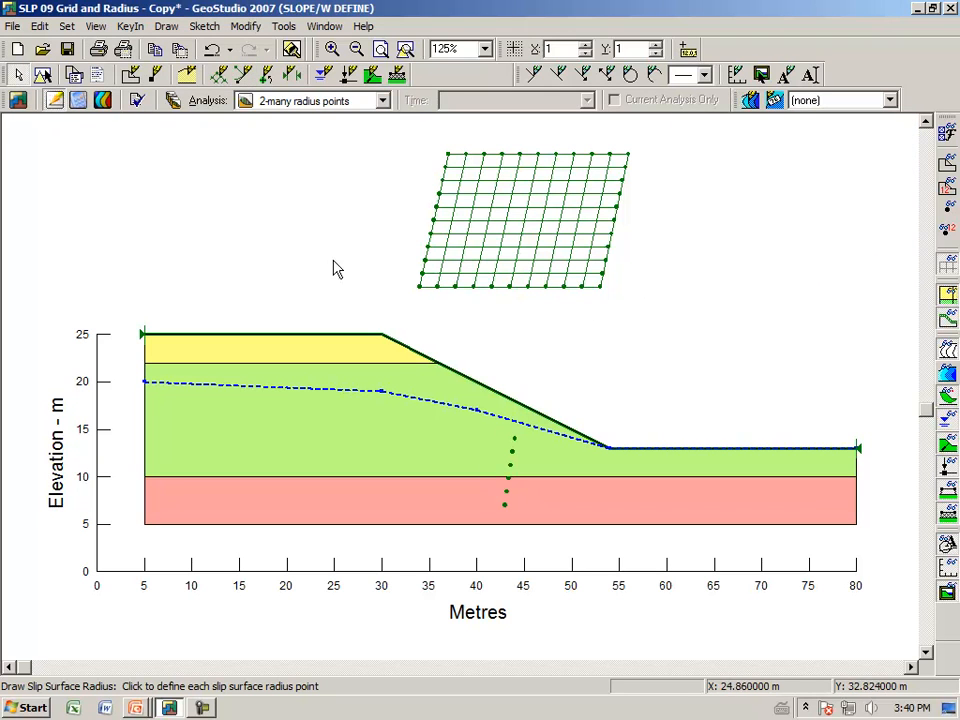
# Open the results view for the many-radius-points analysis and set the number of multiple slip surfaces shown to 100
pyautogui.click(103, 104)
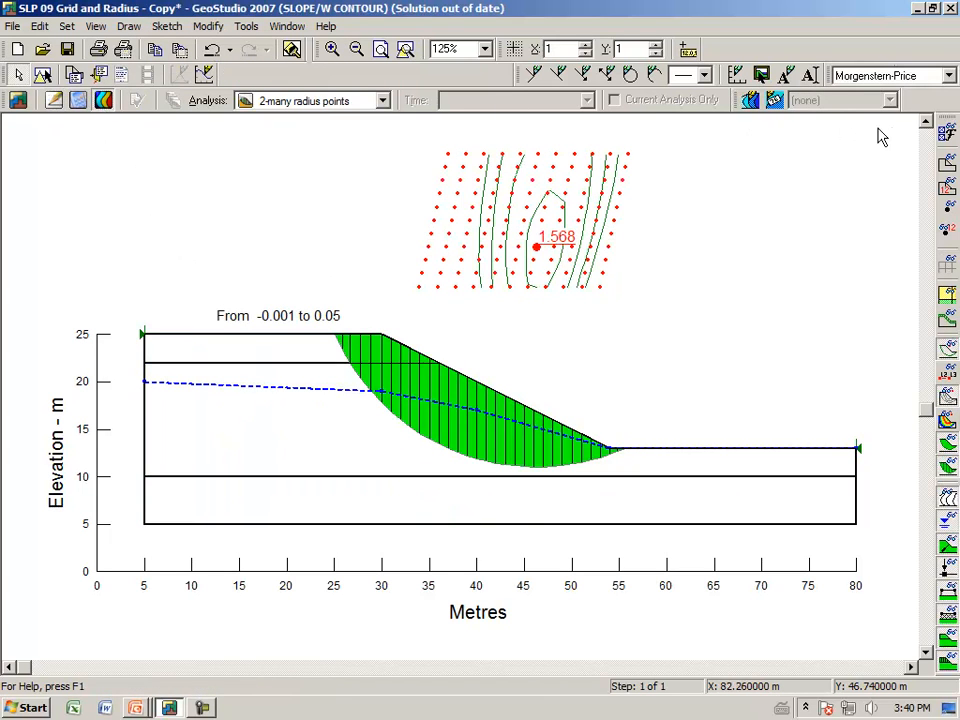
pyautogui.click(948, 145)
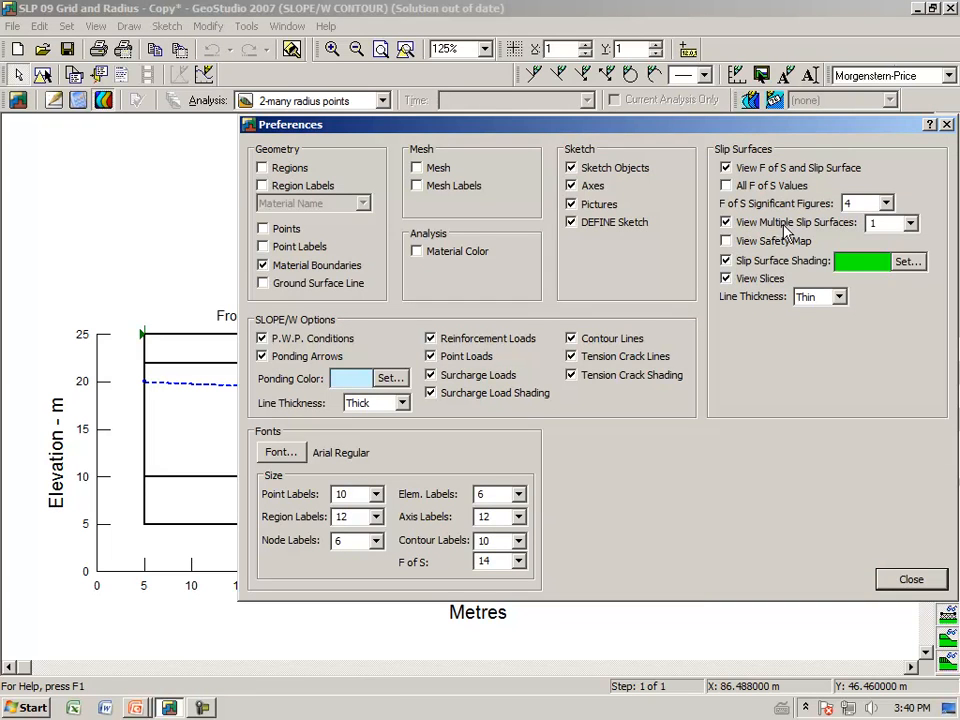
pyautogui.click(911, 224)
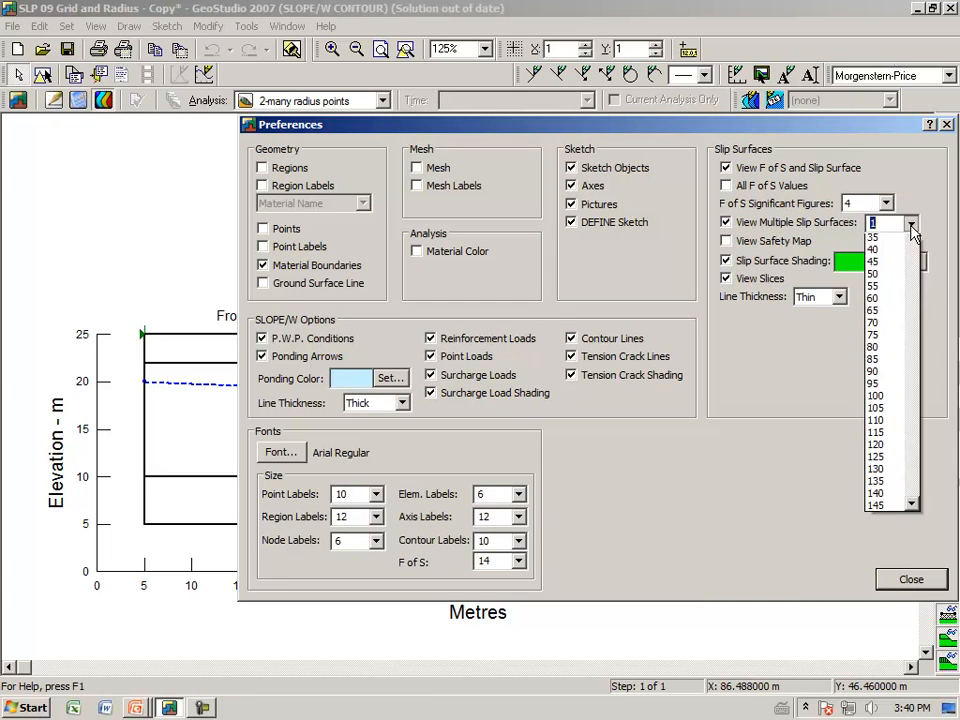
pyautogui.moveTo(912, 295)
pyautogui.mouseDown()
pyautogui.moveTo(903, 574)
pyautogui.moveTo(908, 318)
pyautogui.moveTo(930, 315)
pyautogui.moveTo(922, 302)
pyautogui.mouseUp()
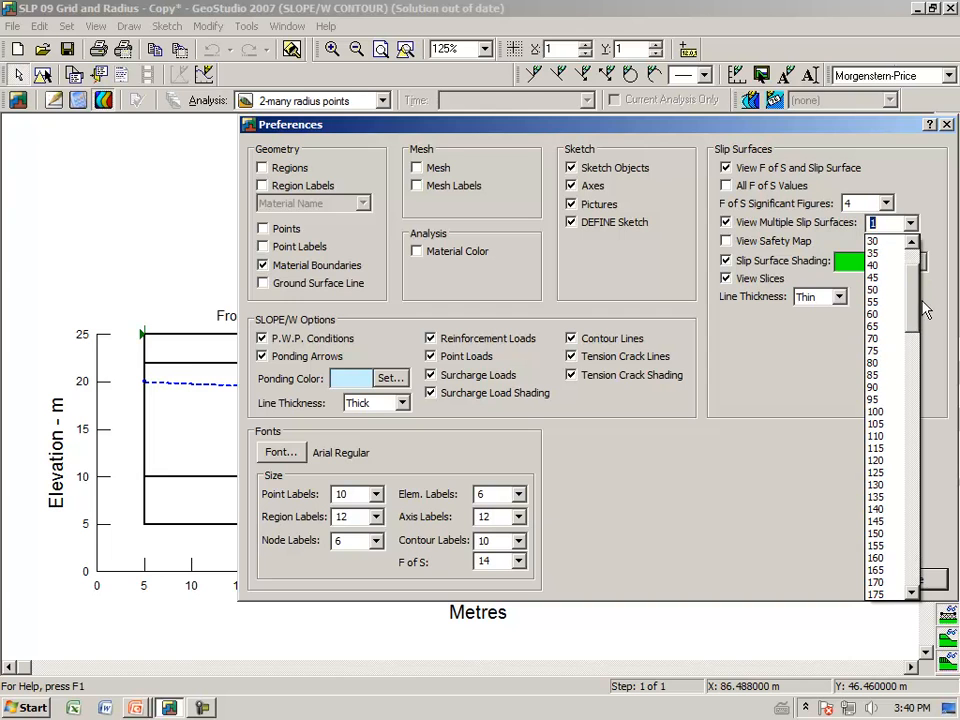
pyautogui.click(877, 412)
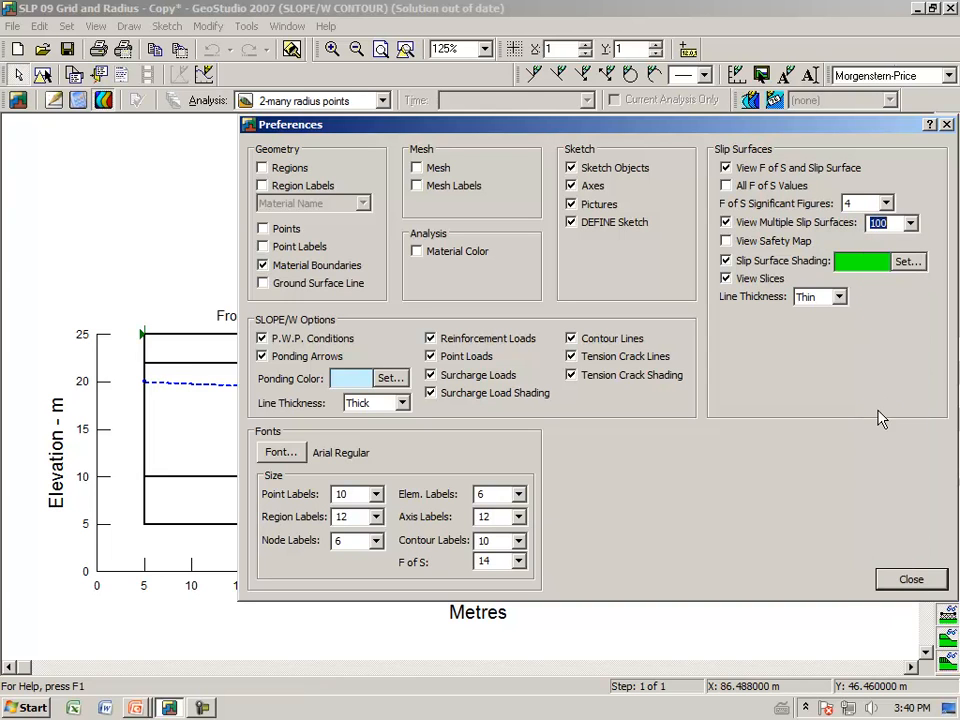
pyautogui.click(886, 580)
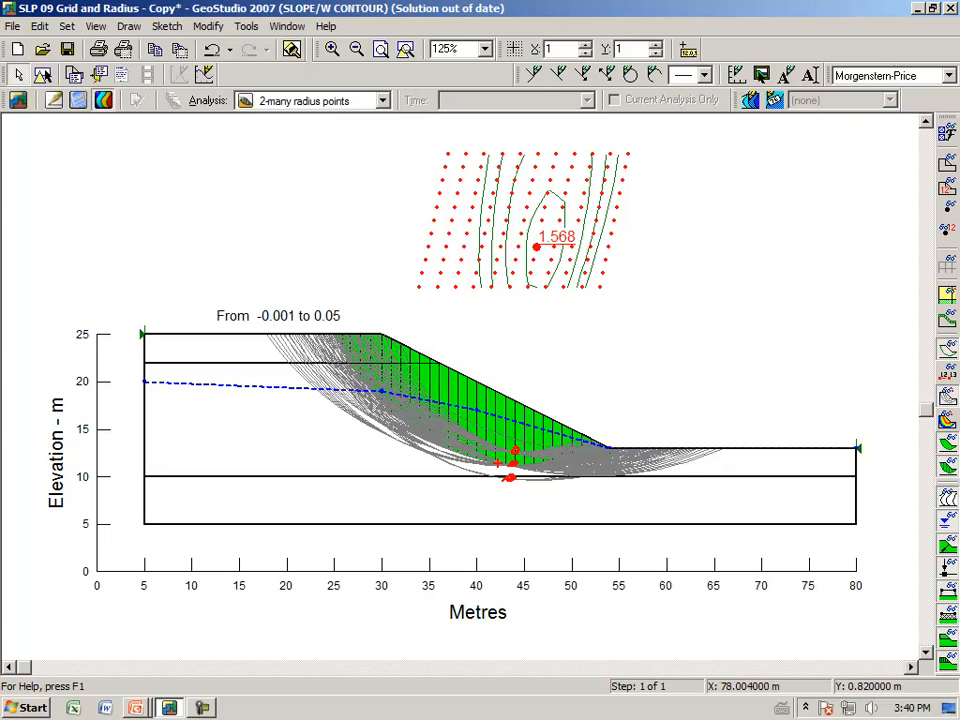
pyautogui.press('Escape')
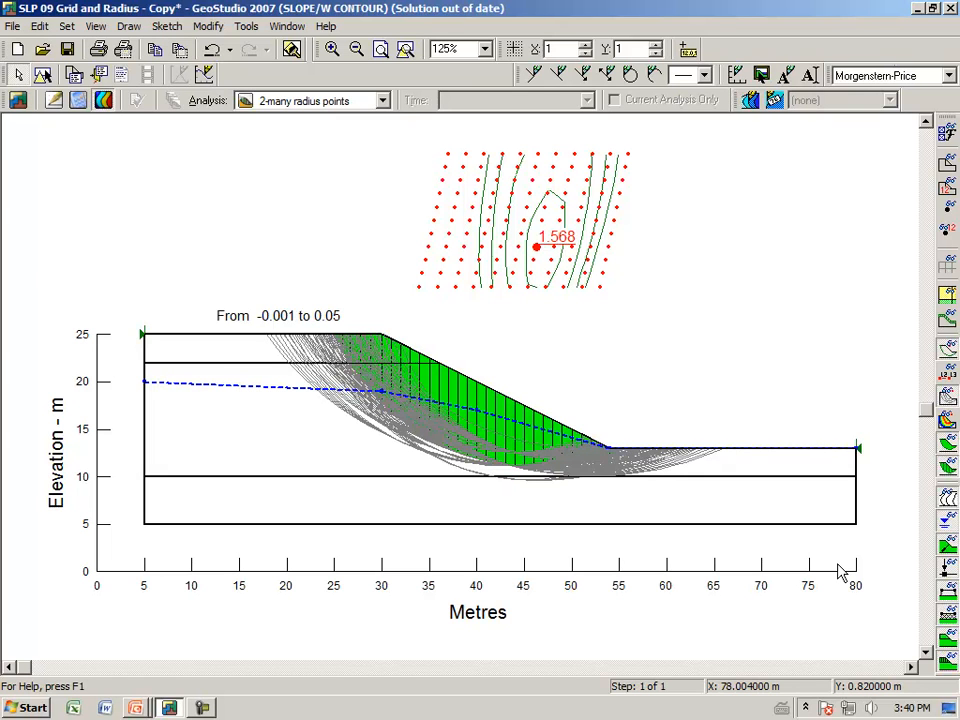
# Return to the definition view and make "3-one radius point" the current analysis
pyautogui.click(52, 108)
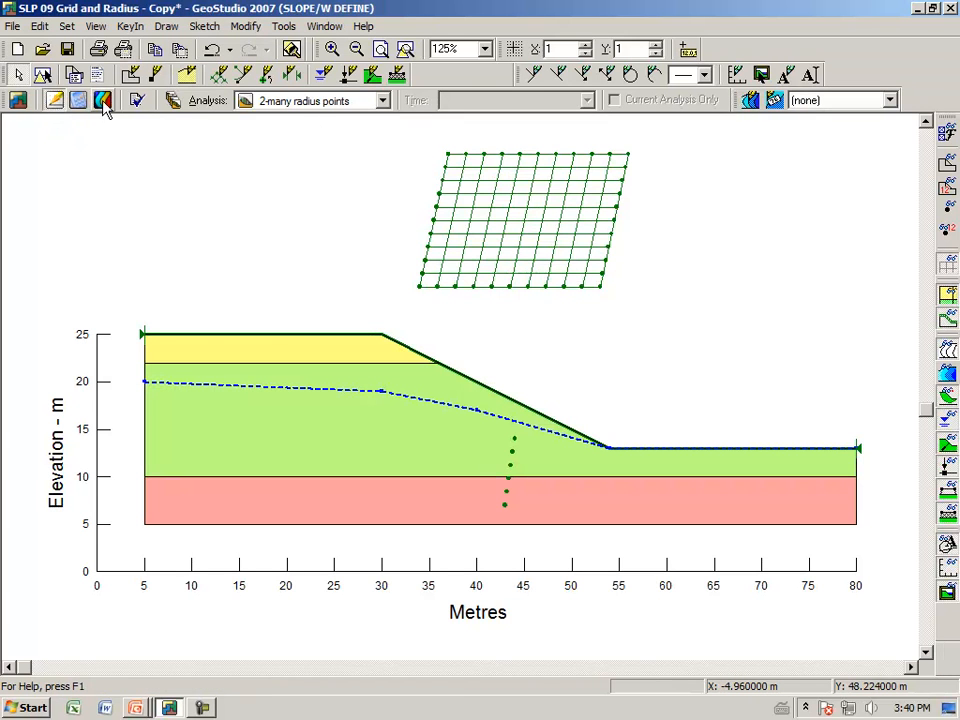
pyautogui.click(175, 102)
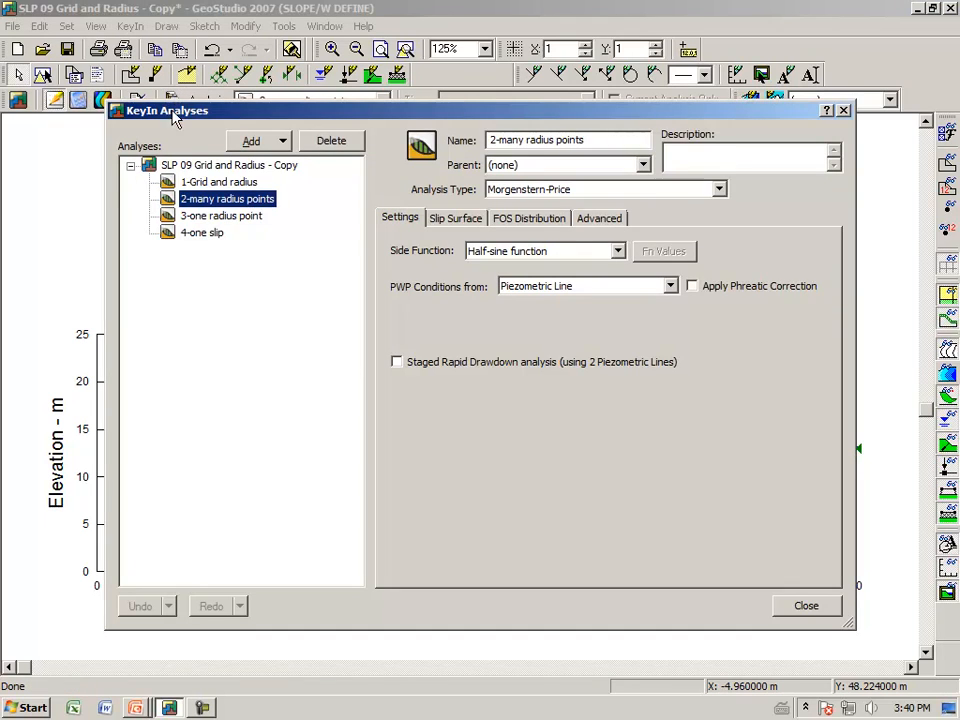
pyautogui.click(192, 220)
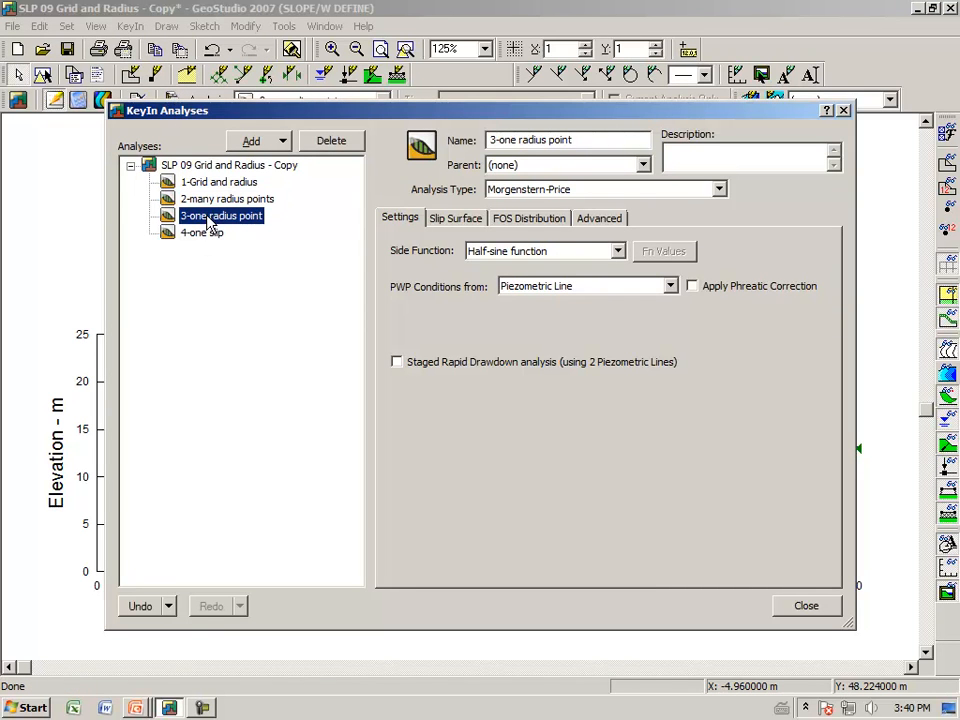
pyautogui.click(801, 610)
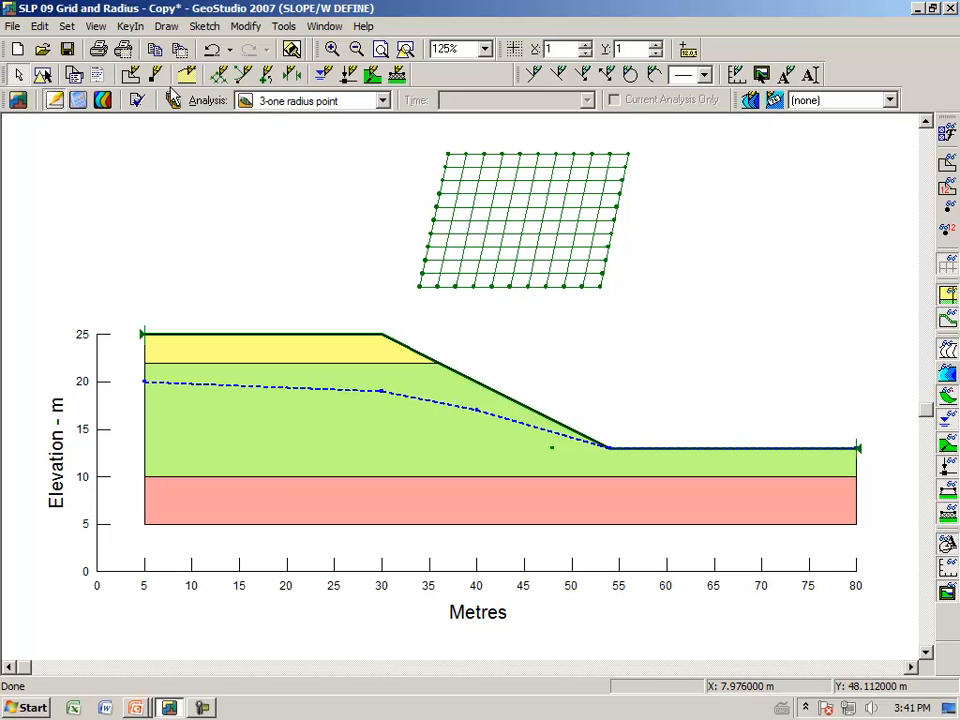
# Redraw the slip surface radius as a single point at about (47, 12.5) m, just below the slope near its toe
pyautogui.click(170, 30)
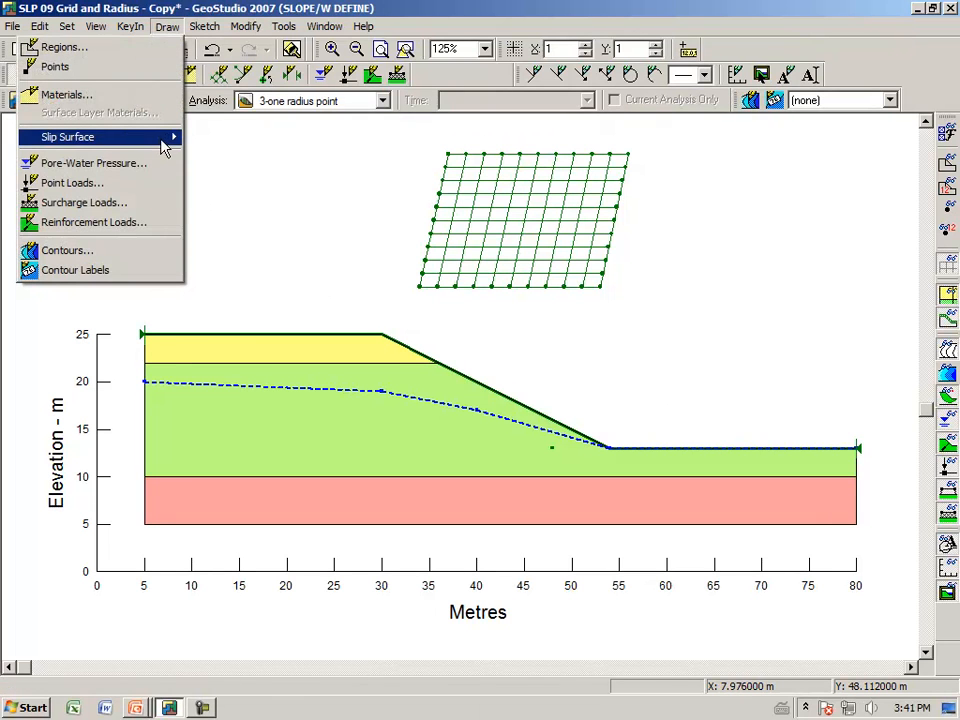
pyautogui.moveTo(170, 137)
pyautogui.click(214, 160)
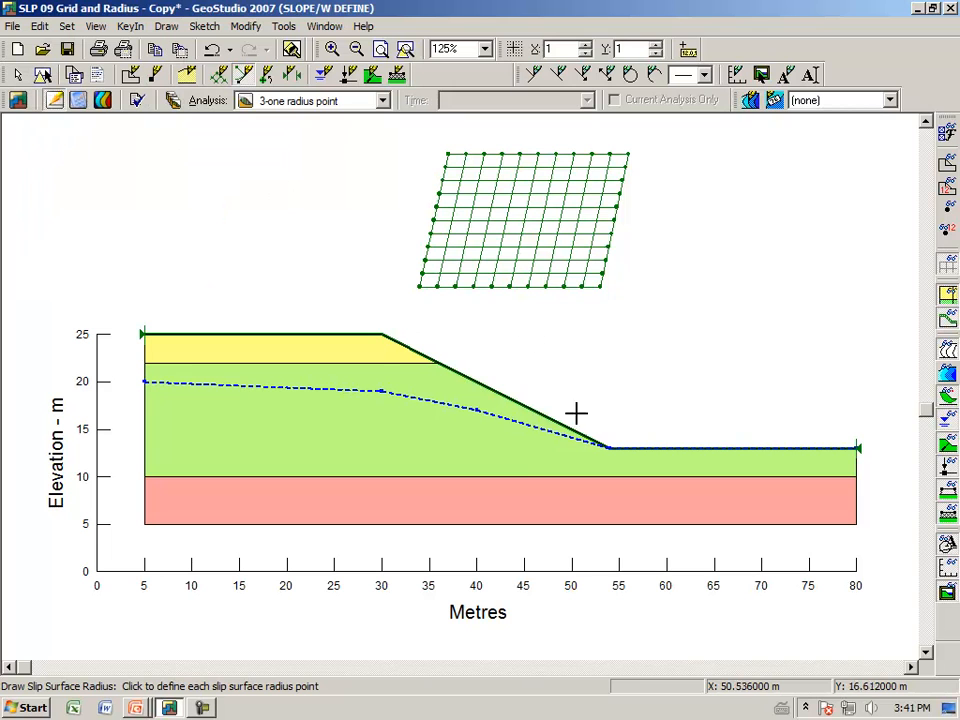
pyautogui.click(541, 453)
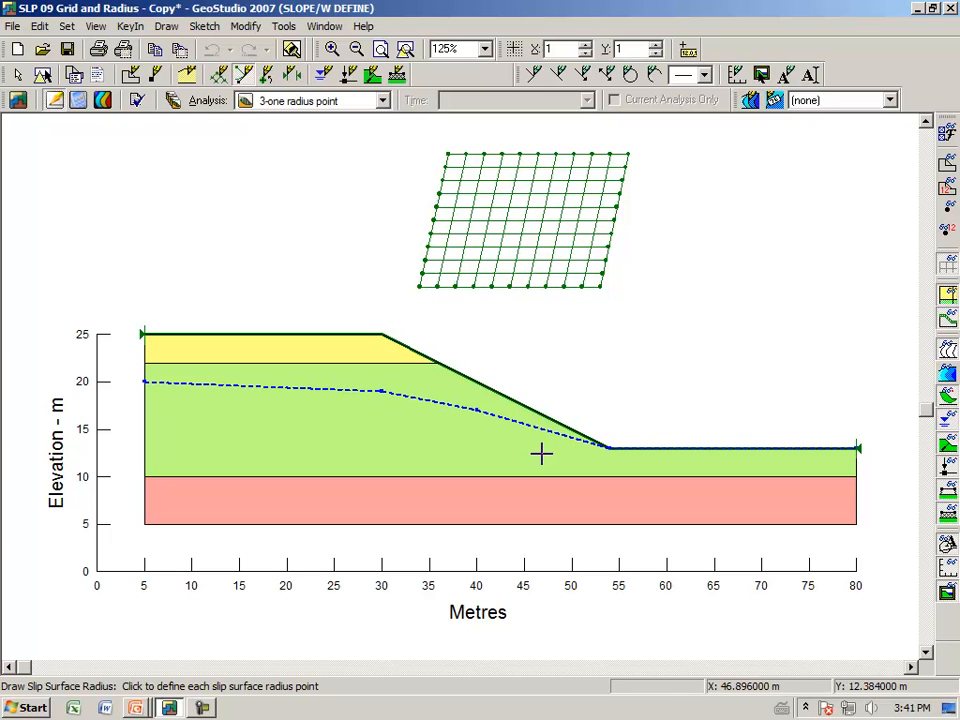
pyautogui.rightClick(541, 453)
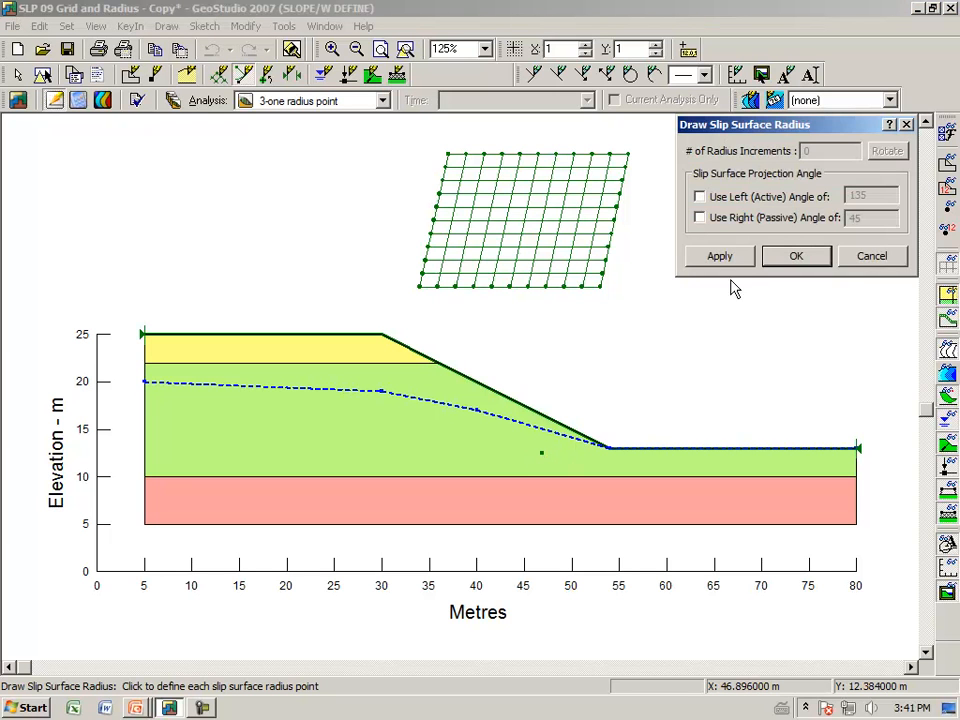
pyautogui.click(786, 261)
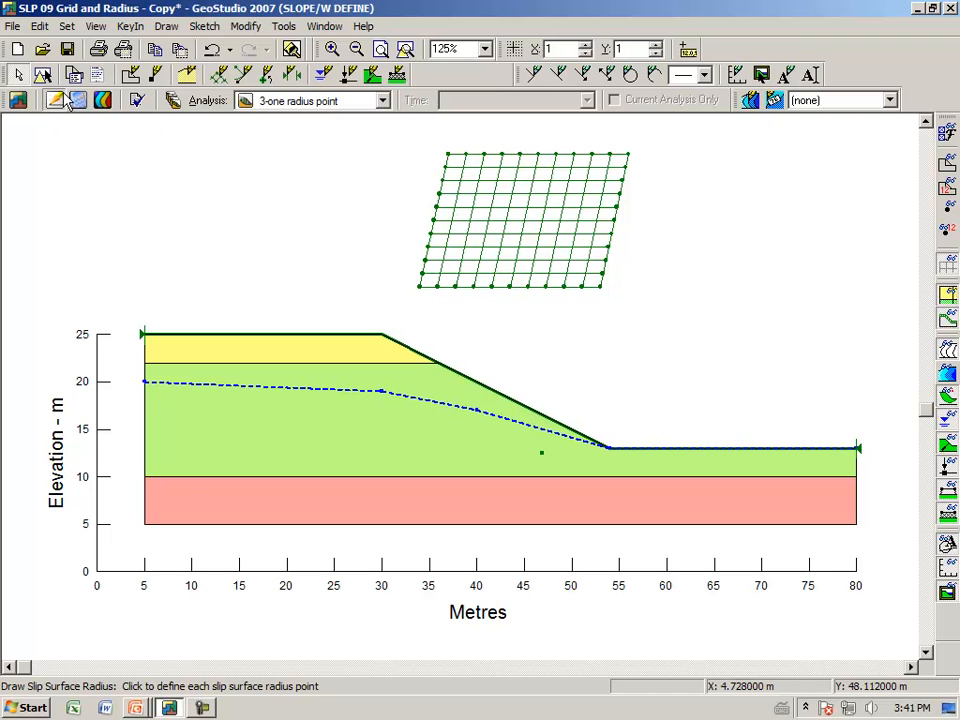
# Examine the slip surface results of the single-radius-point analysis, and return to the definition view
pyautogui.click(103, 100)
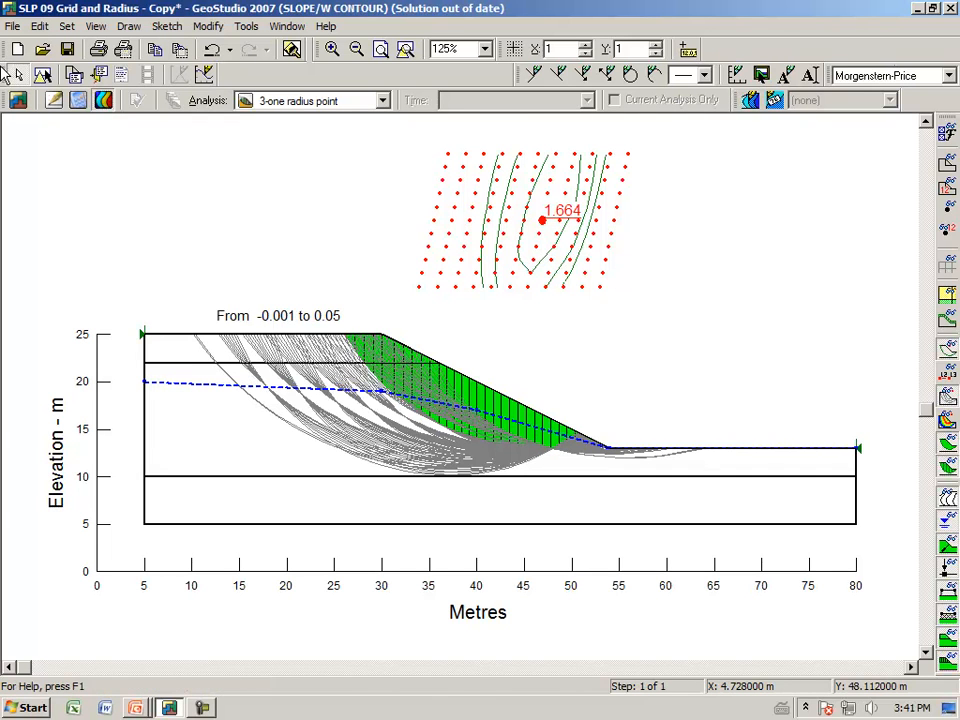
pyautogui.click(56, 105)
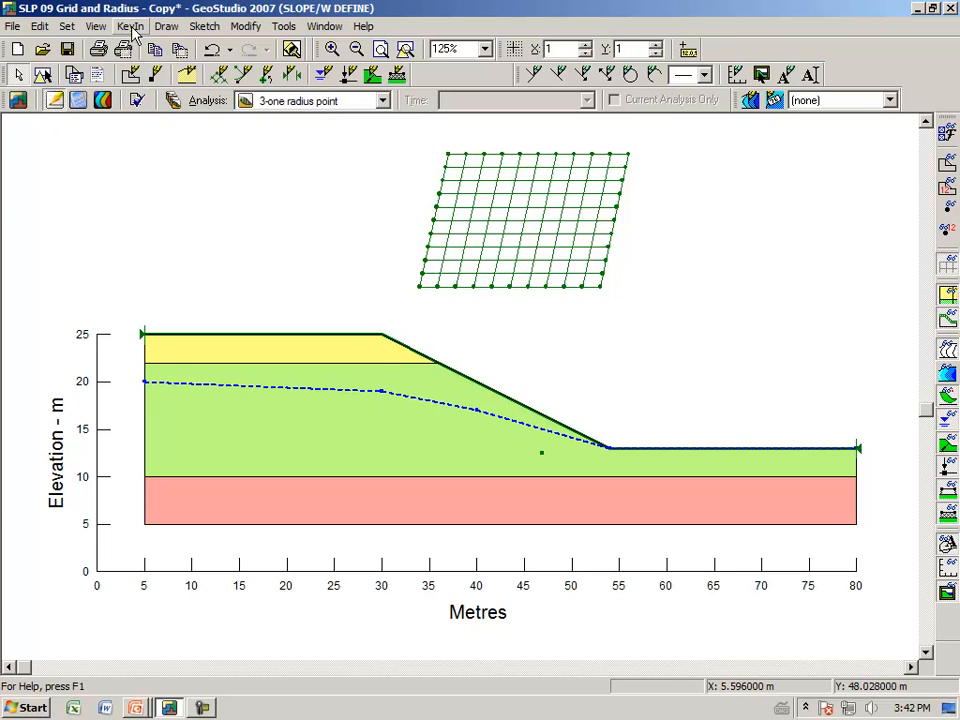
# Redraw the slip surface grid as a single rotation centre at about (46.6, 37.8) m above the slope
pyautogui.click(167, 26)
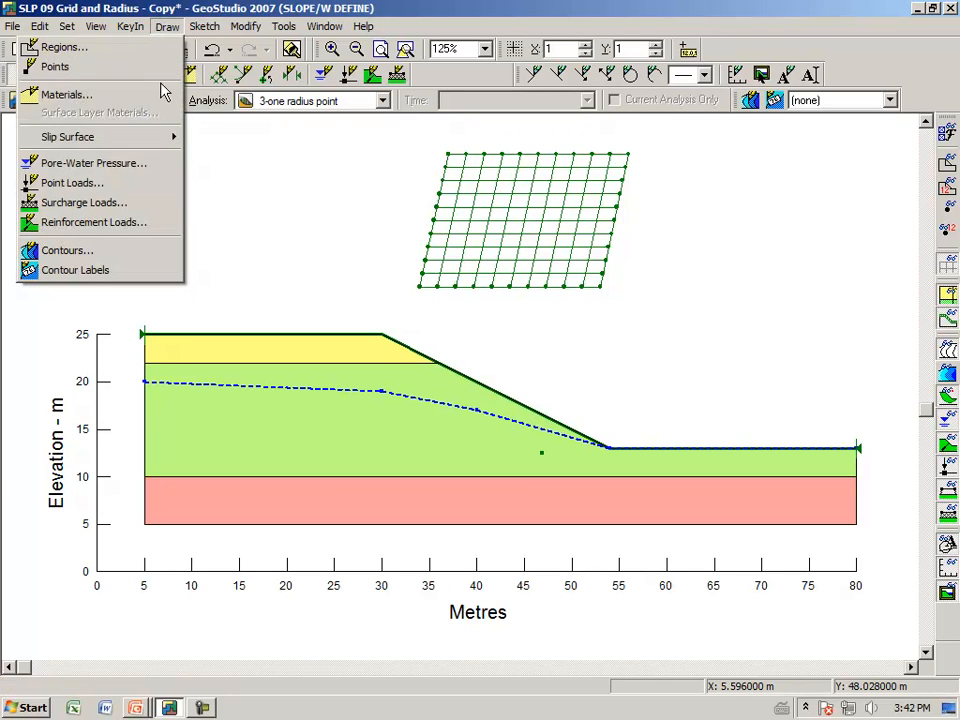
pyautogui.moveTo(165, 140)
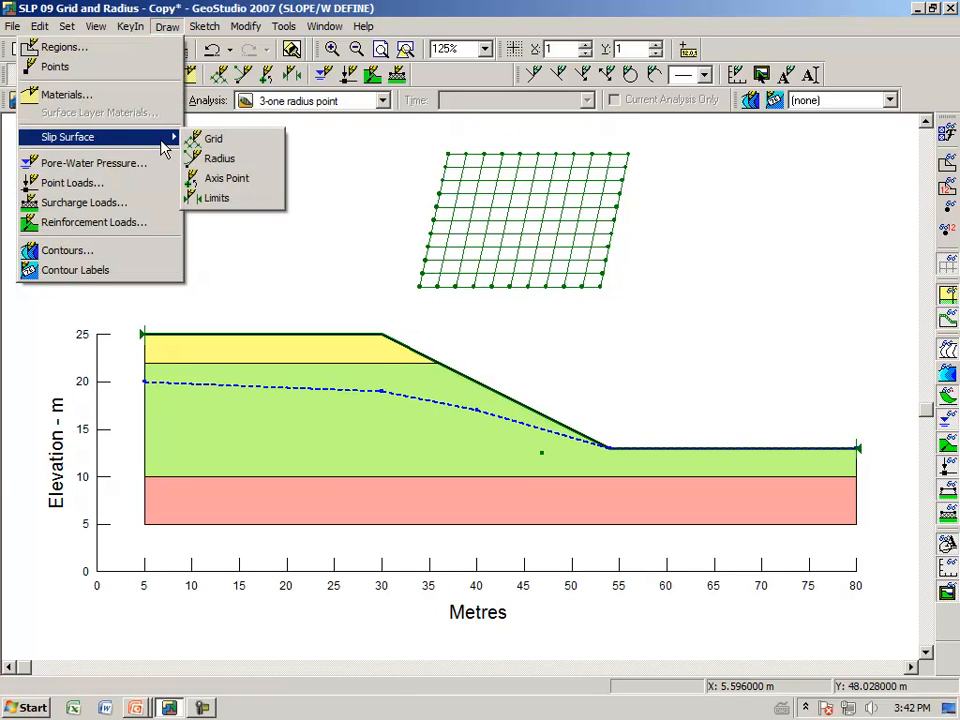
pyautogui.click(218, 140)
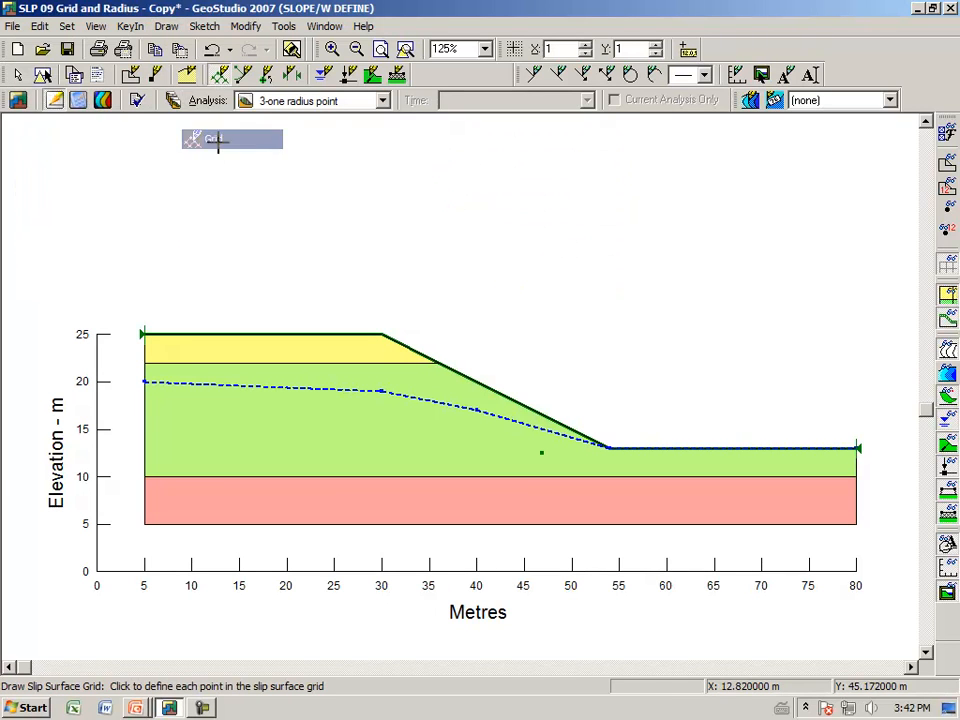
pyautogui.click(539, 212)
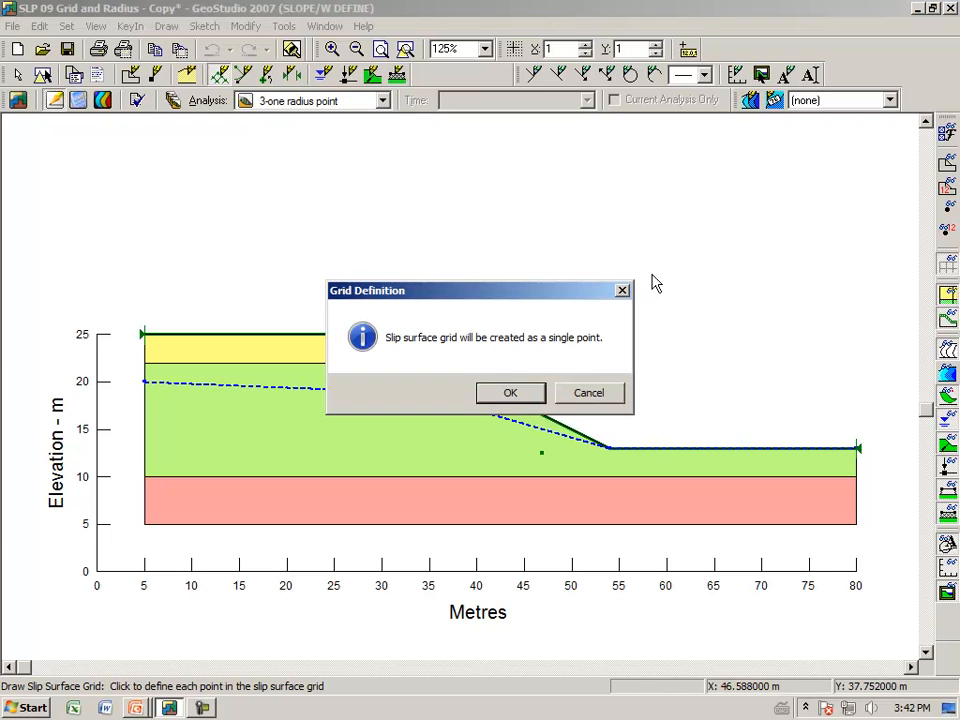
pyautogui.click(510, 395)
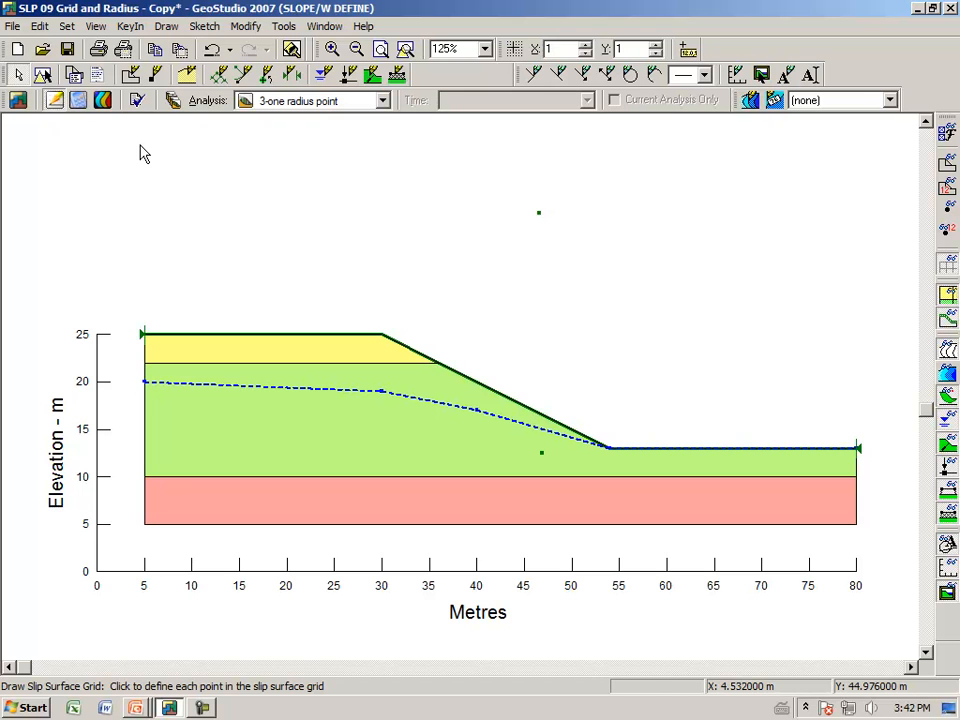
# Open the results view and make "4-one slip" the current analysis
pyautogui.click(104, 101)
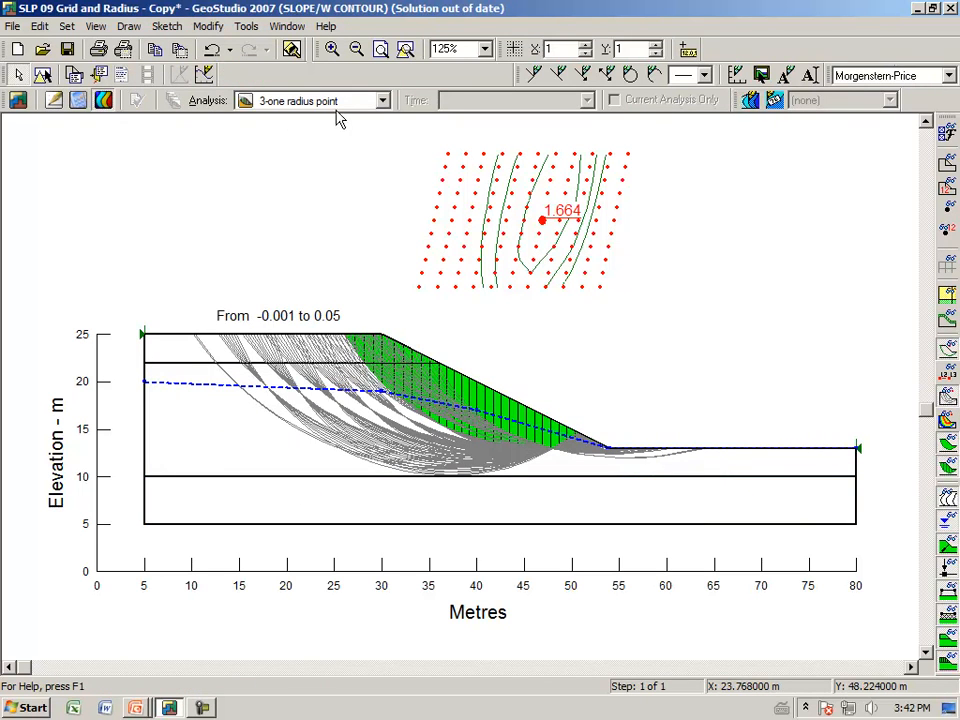
pyautogui.click(382, 102)
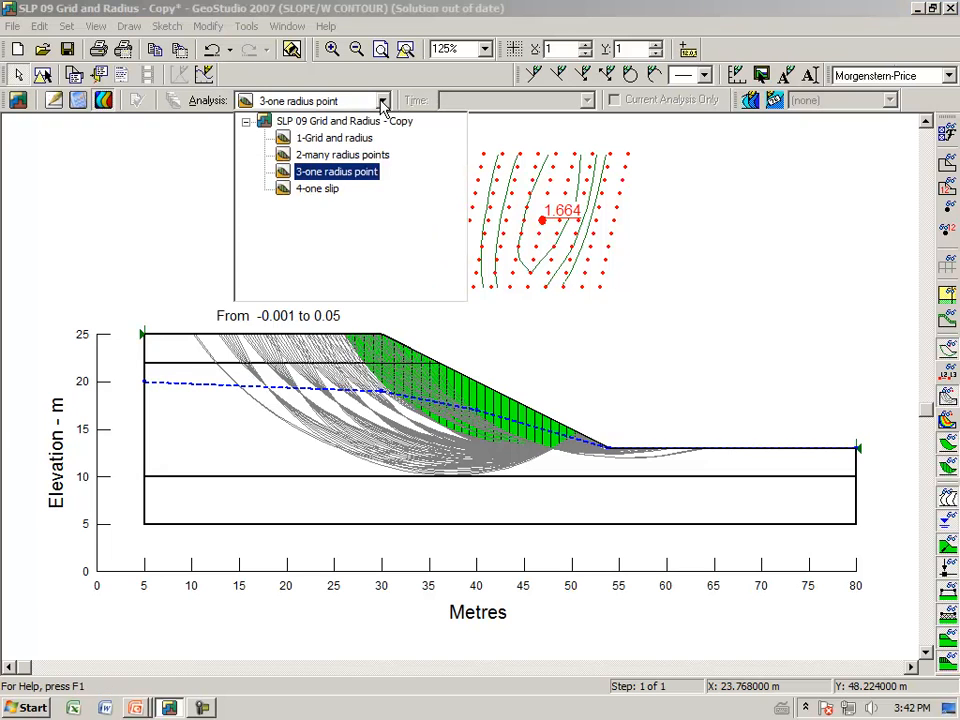
pyautogui.click(318, 189)
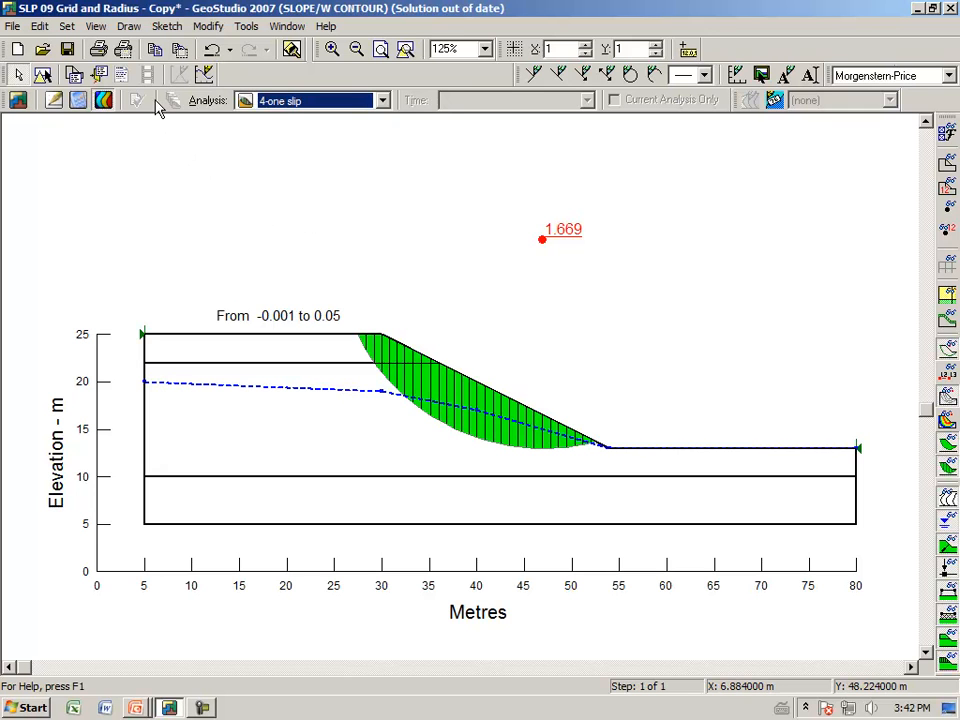
# Review the factor of safety, centre and radius in the slip surfaces list for the single-slip analysis, and close the list
pyautogui.click(128, 30)
pyautogui.click(113, 98)
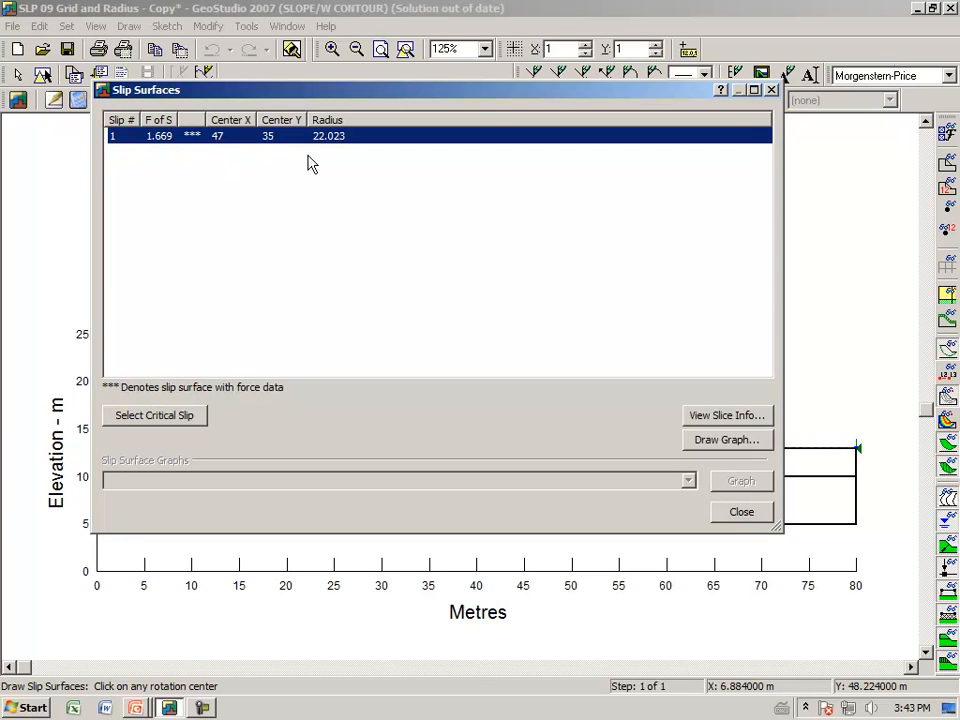
pyautogui.click(741, 514)
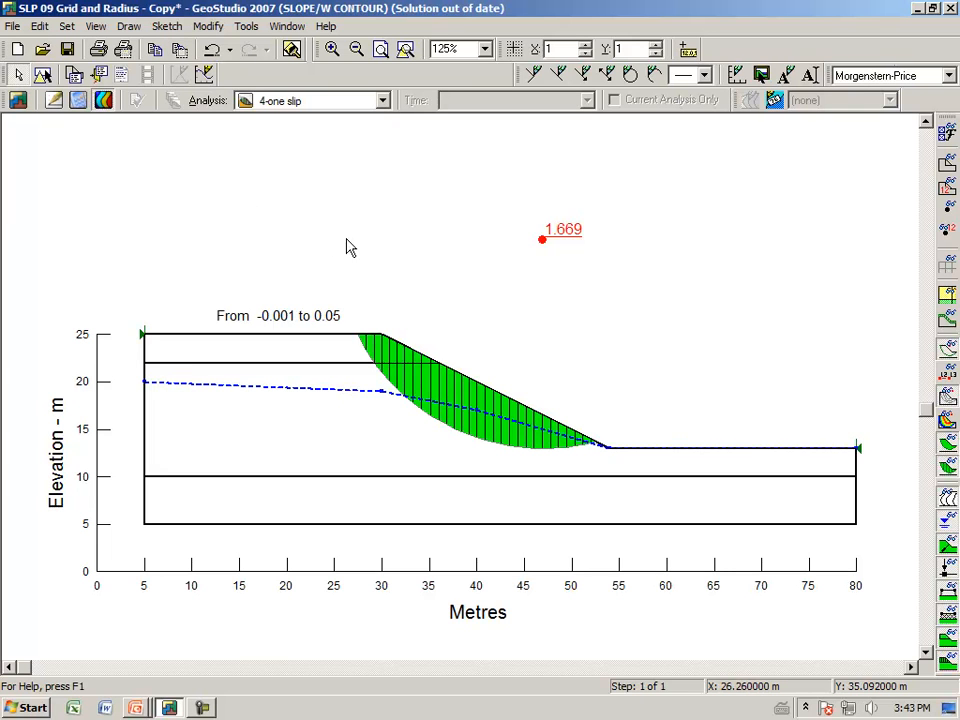
# Show the results of the "1-Grid and radius" analysis
pyautogui.click(382, 101)
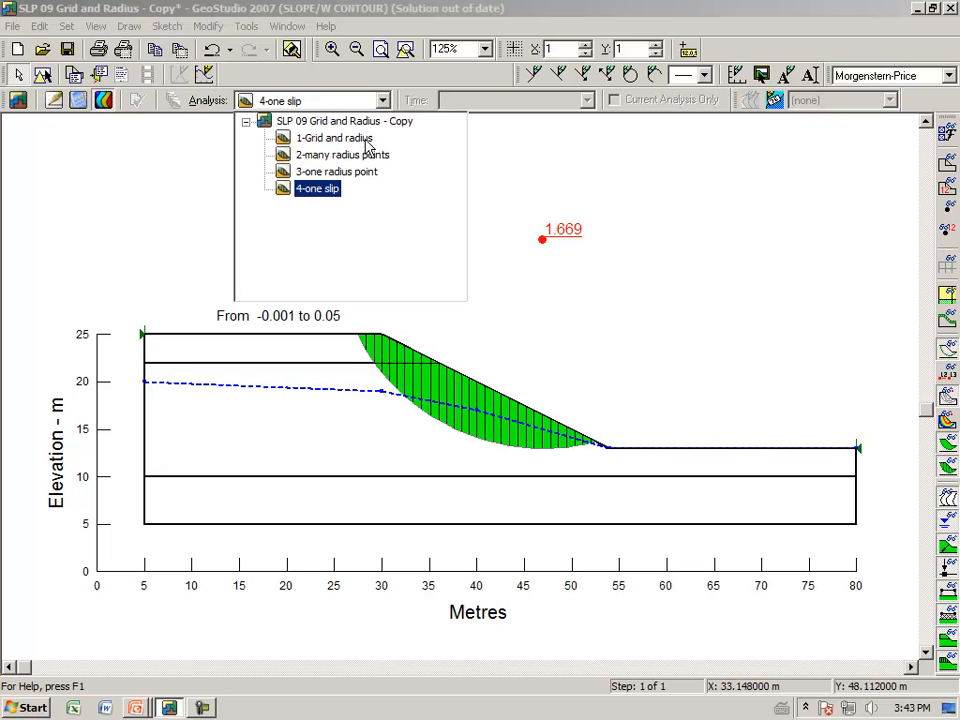
pyautogui.click(360, 138)
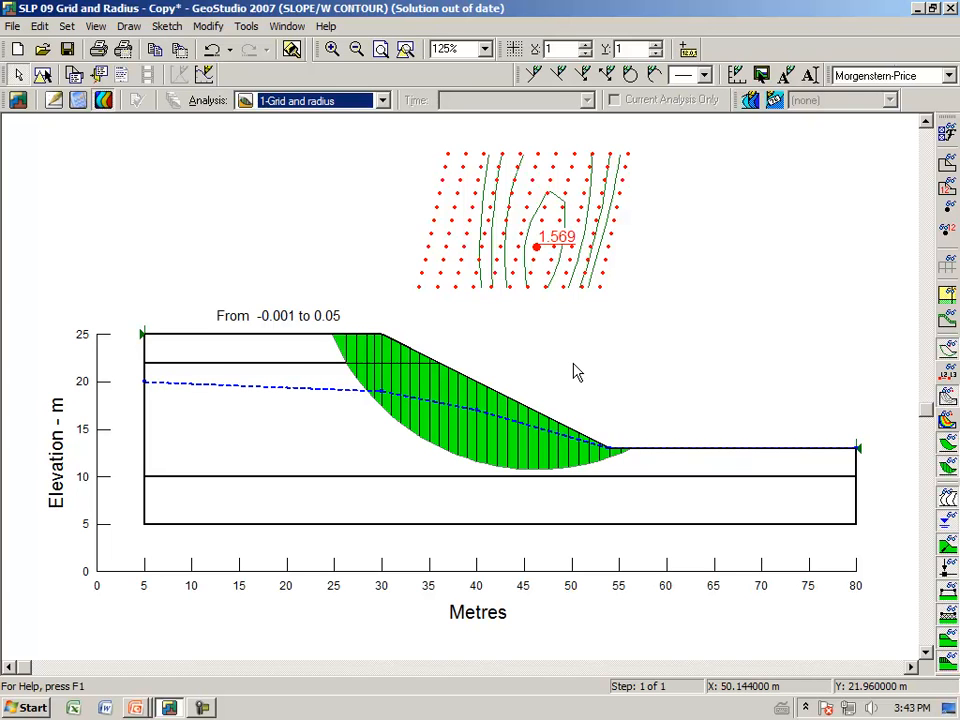
pyautogui.moveTo(523, 244)
pyautogui.mouseDown()
pyautogui.moveTo(530, 258)
pyautogui.moveTo(527, 237)
pyautogui.moveTo(523, 246)
pyautogui.mouseUp()
pyautogui.moveTo(449, 145)
pyautogui.mouseDown()
pyautogui.moveTo(410, 287)
pyautogui.moveTo(600, 293)
pyautogui.moveTo(636, 152)
pyautogui.moveTo(445, 150)
pyautogui.mouseUp()
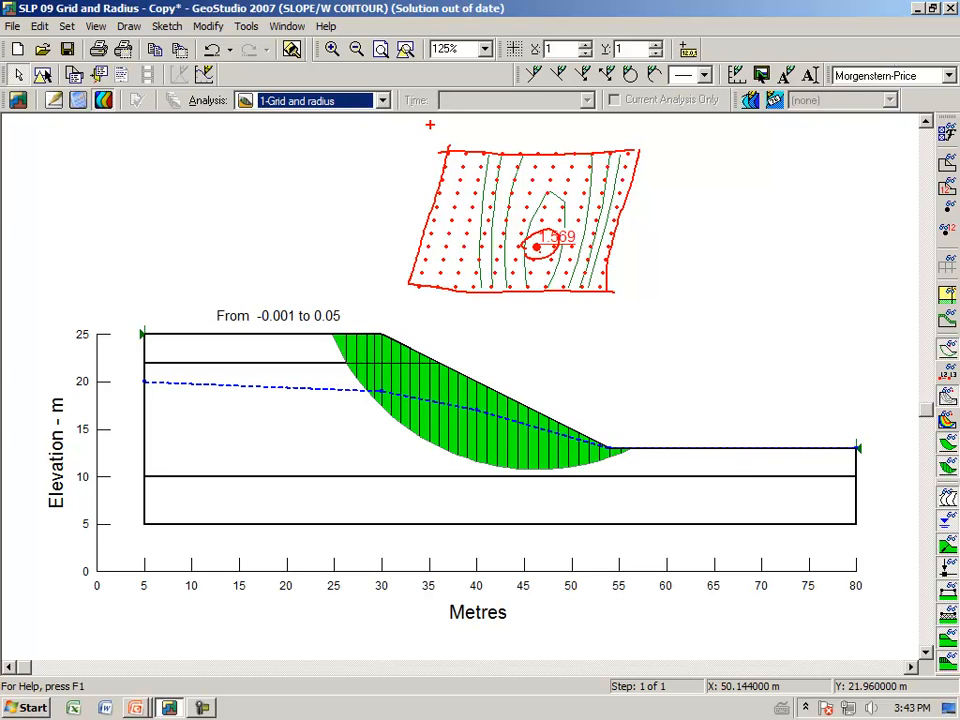
pyautogui.press('Escape')
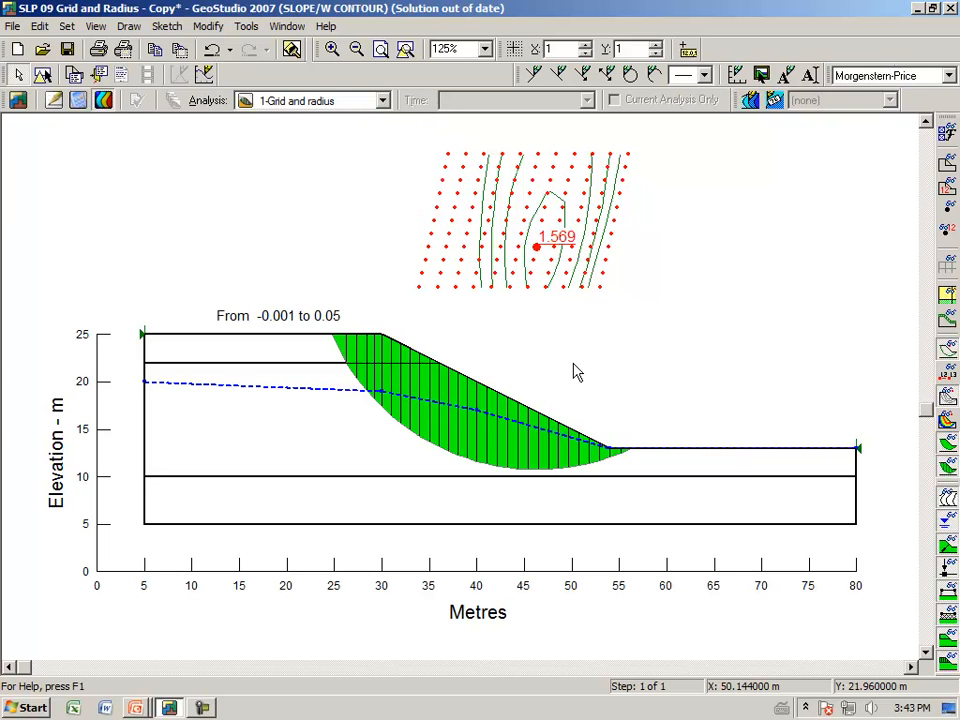
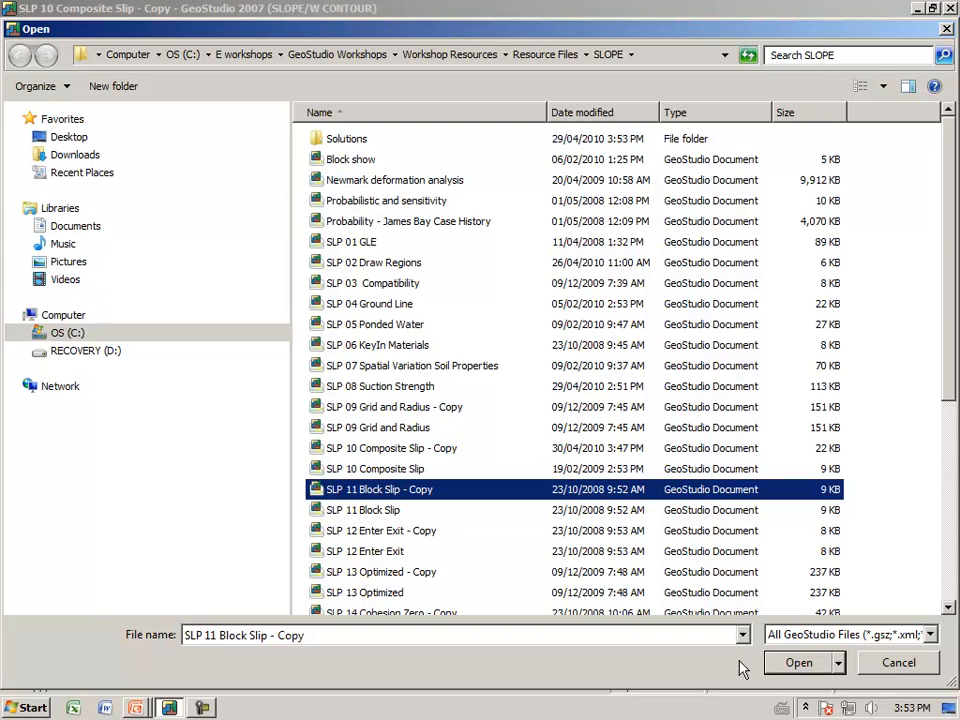
# Open the SLP 11 Block Slip - Copy file, fit it in view and check the slip surface option in the analysis settings
pyautogui.click(797, 663)
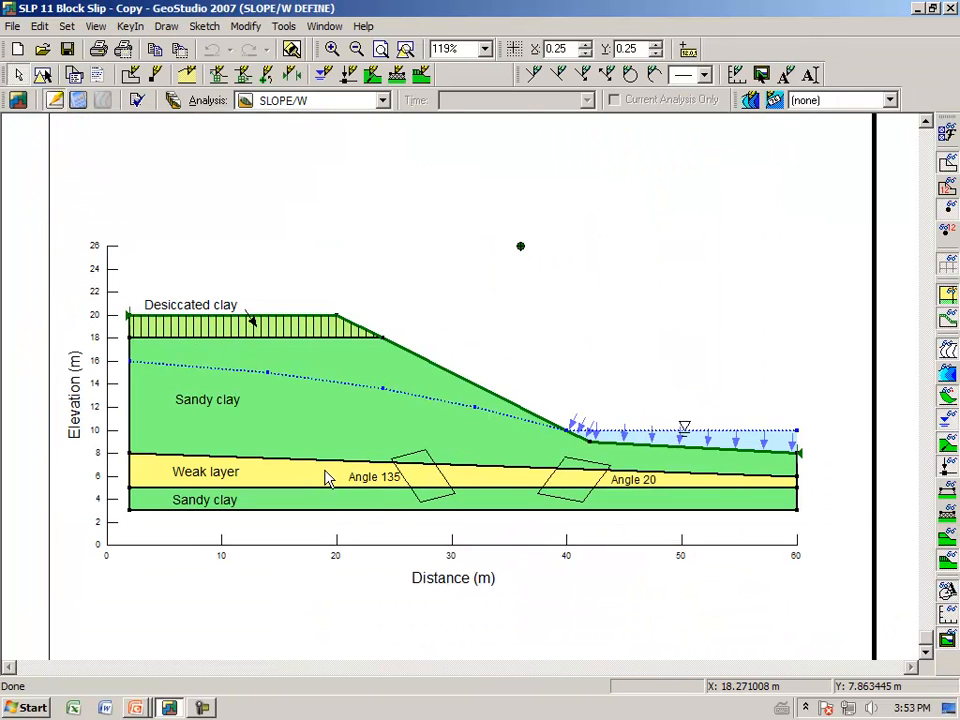
pyautogui.click(405, 50)
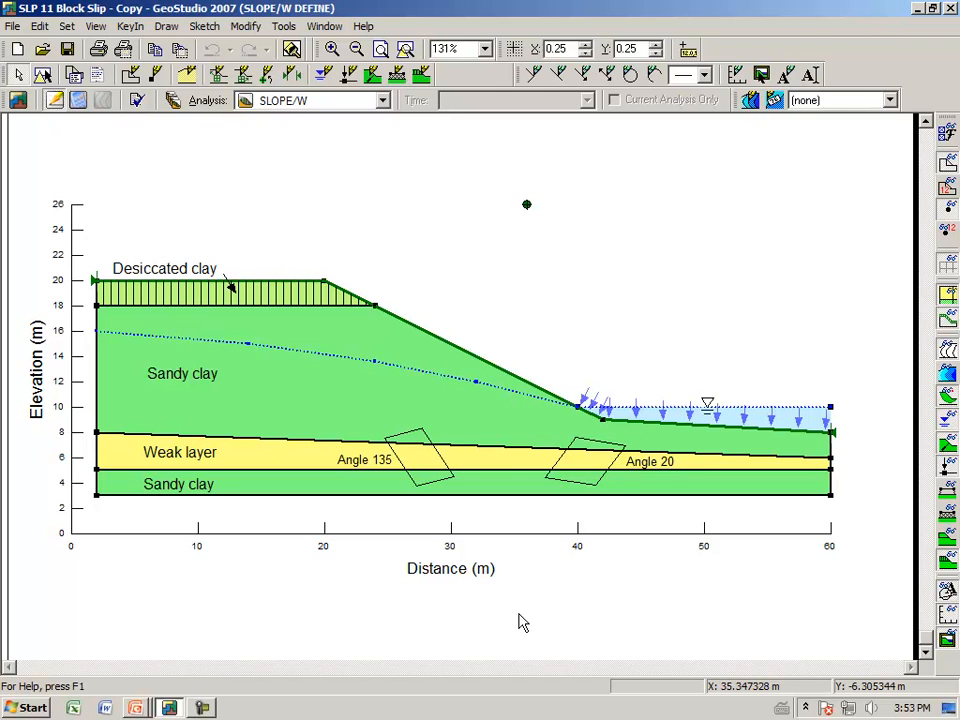
pyautogui.click(172, 103)
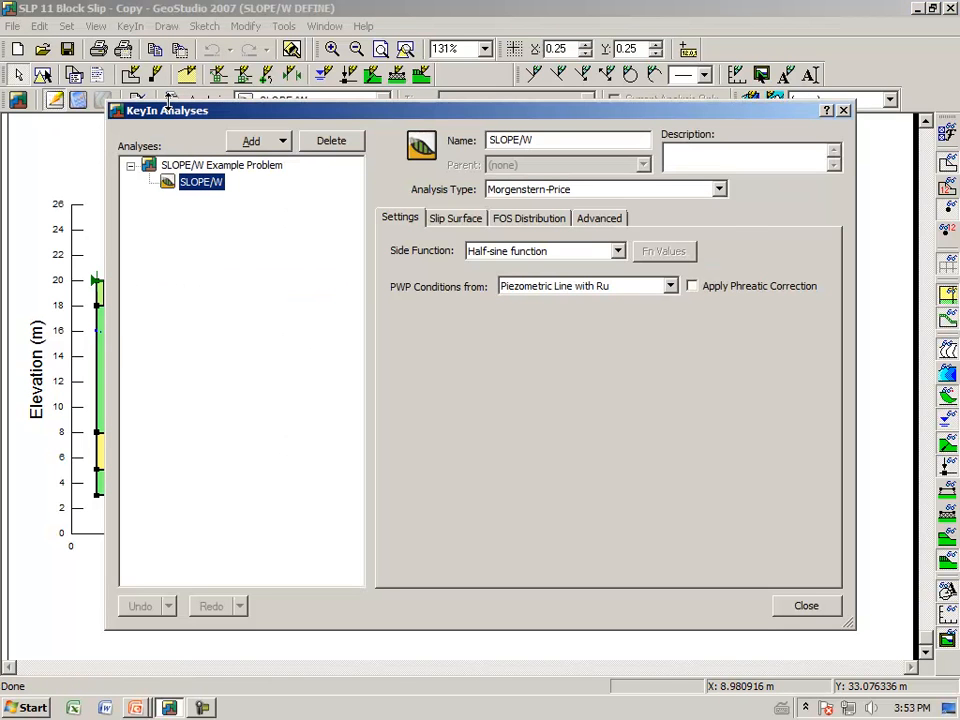
pyautogui.click(455, 219)
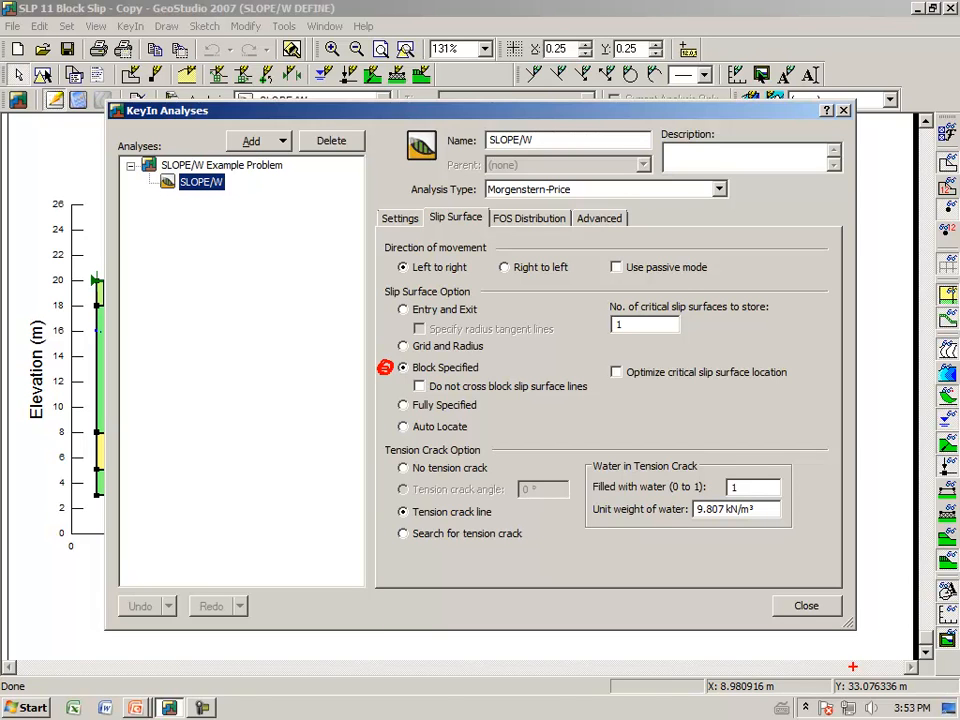
pyautogui.click(806, 607)
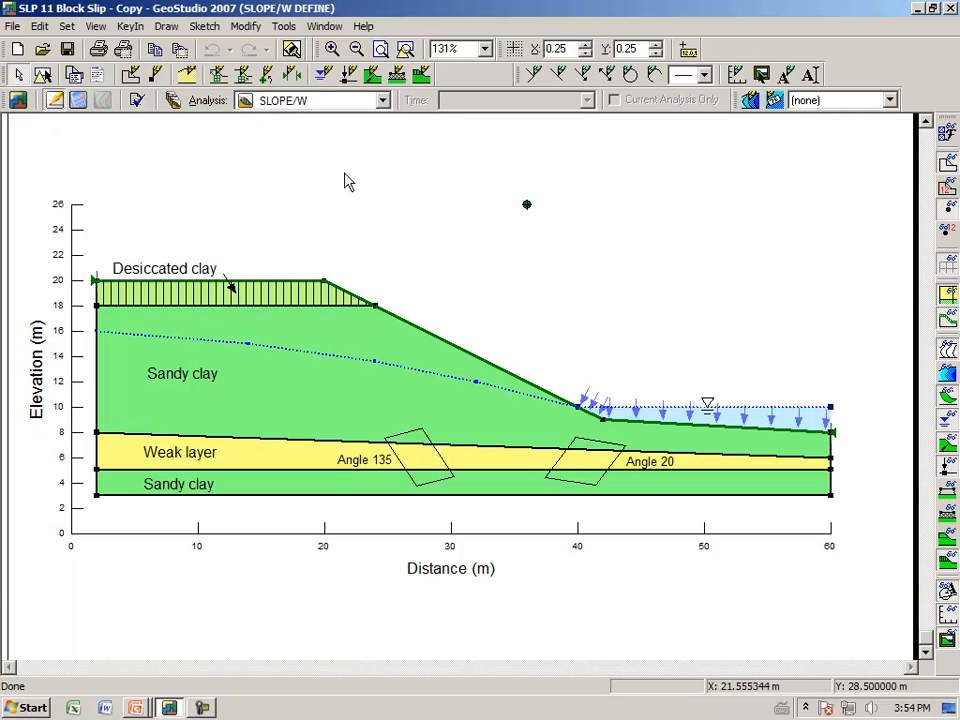
# Draw the left slip surface block with corners at about (24.9, 7.6), (27.4, 3.5) and (30.3, 4.3) m, using 3 by 3 increments
pyautogui.click(166, 28)
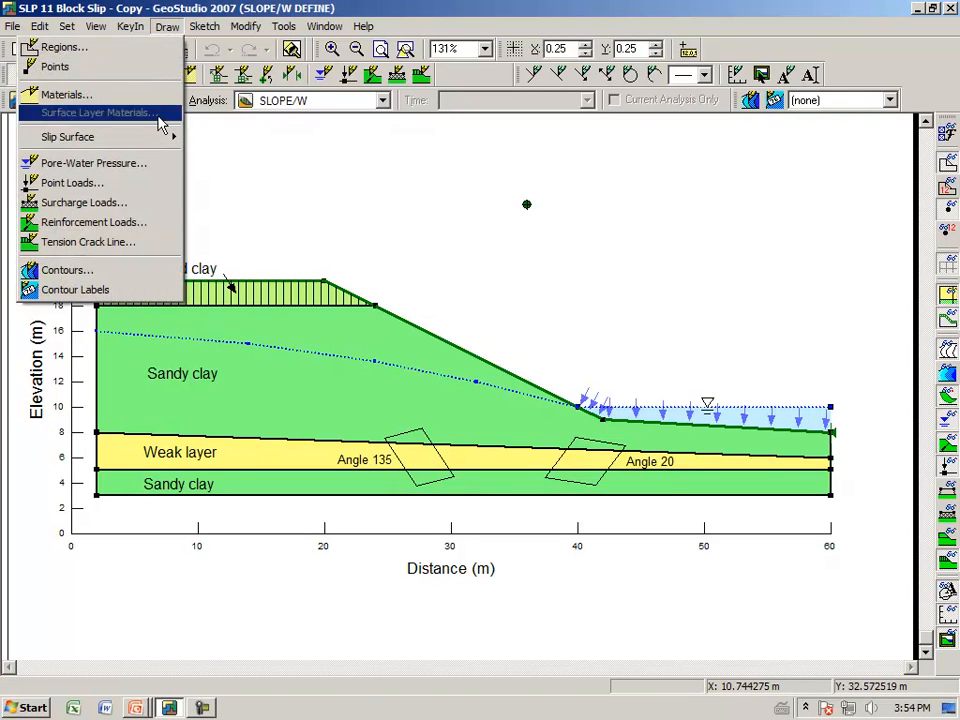
pyautogui.moveTo(171, 139)
pyautogui.click(218, 139)
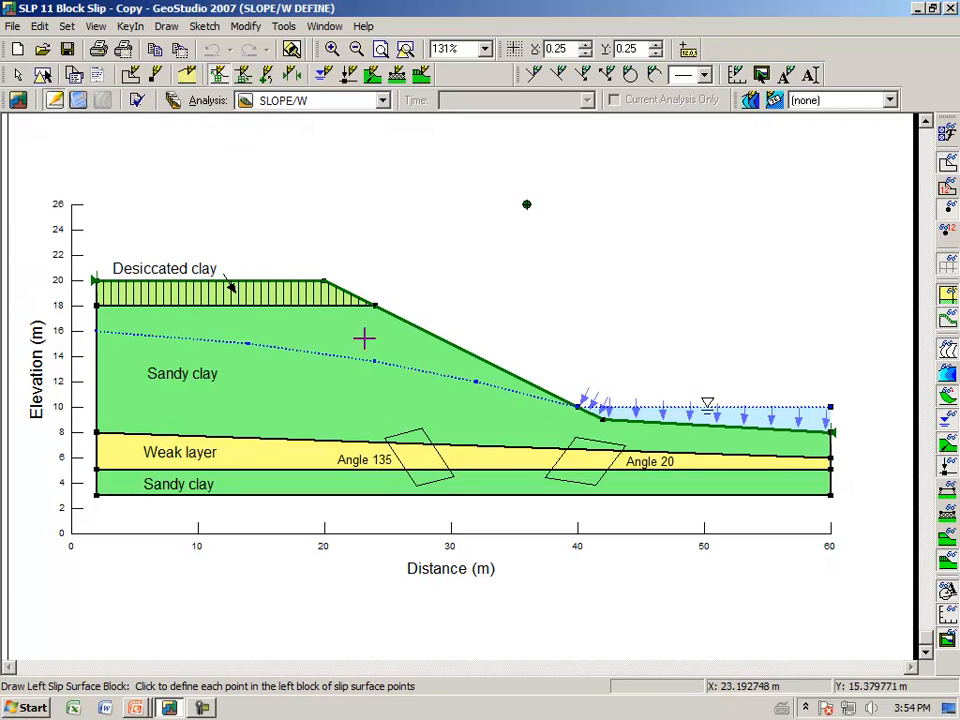
pyautogui.click(387, 438)
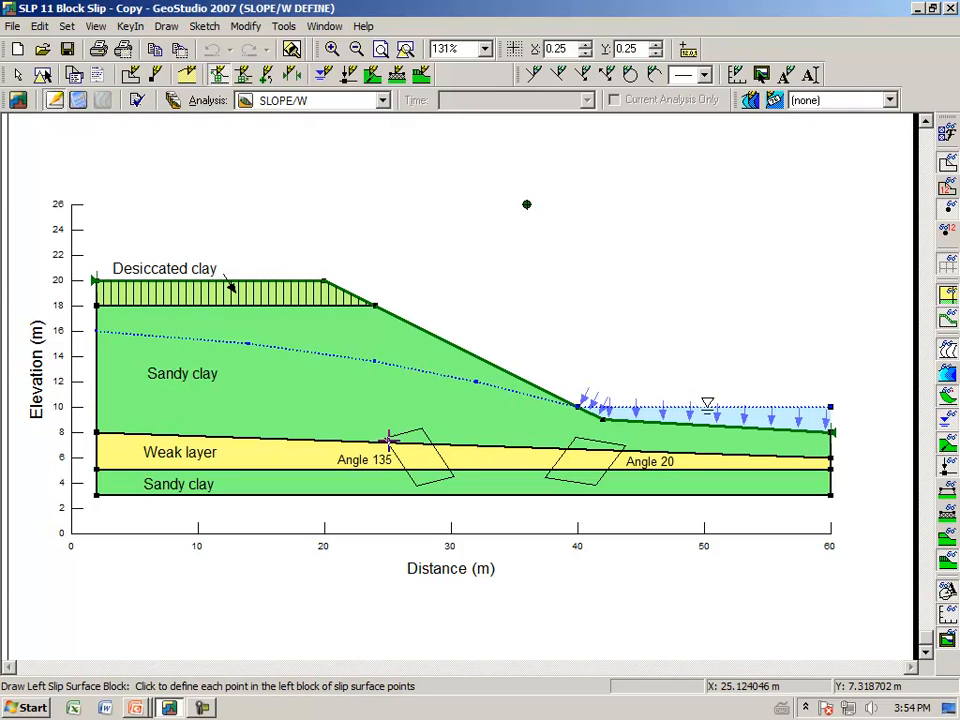
pyautogui.click(418, 487)
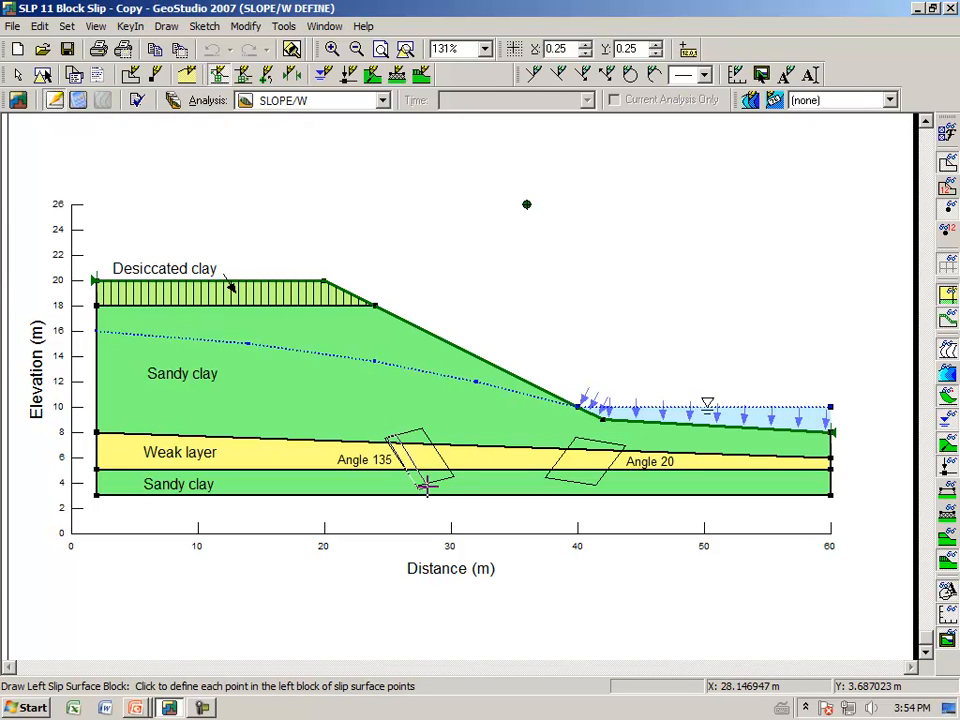
pyautogui.click(455, 480)
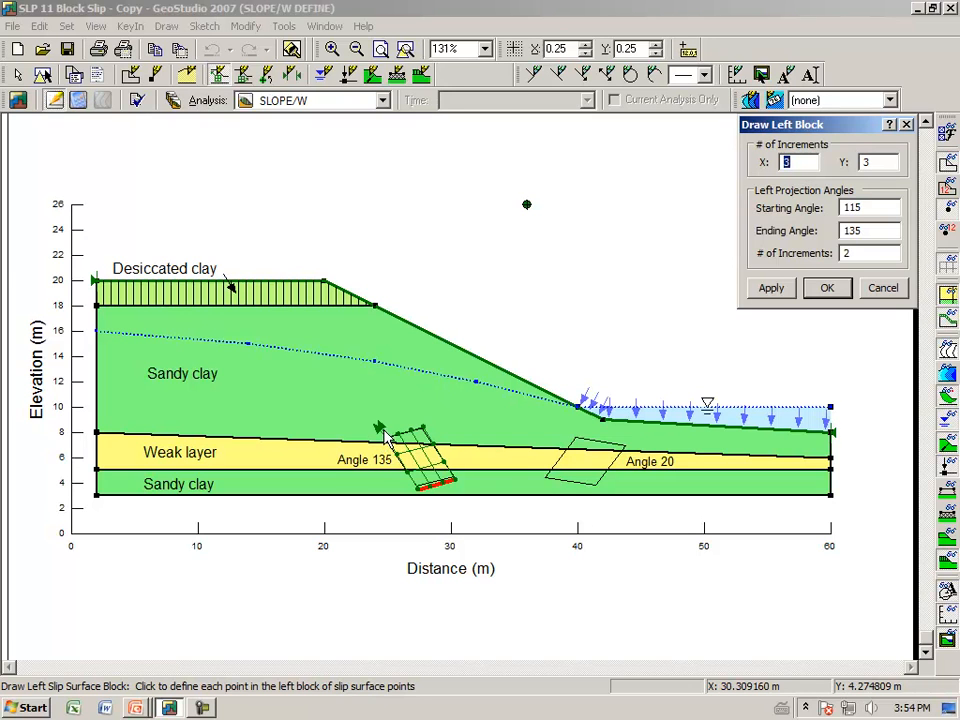
pyautogui.click(826, 288)
# Draw the right slip surface block with corners at about (39.9, 7.6), (37.5, 4.4) and (41.5, 3.8) m, using 3 by 3 increments
pyautogui.click(165, 27)
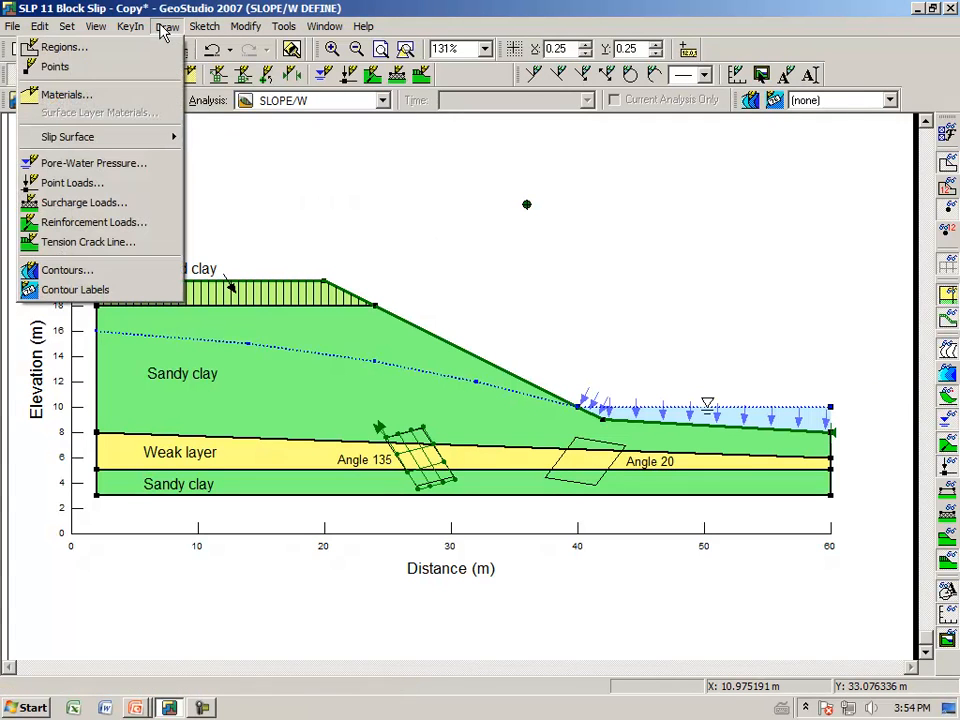
pyautogui.moveTo(155, 145)
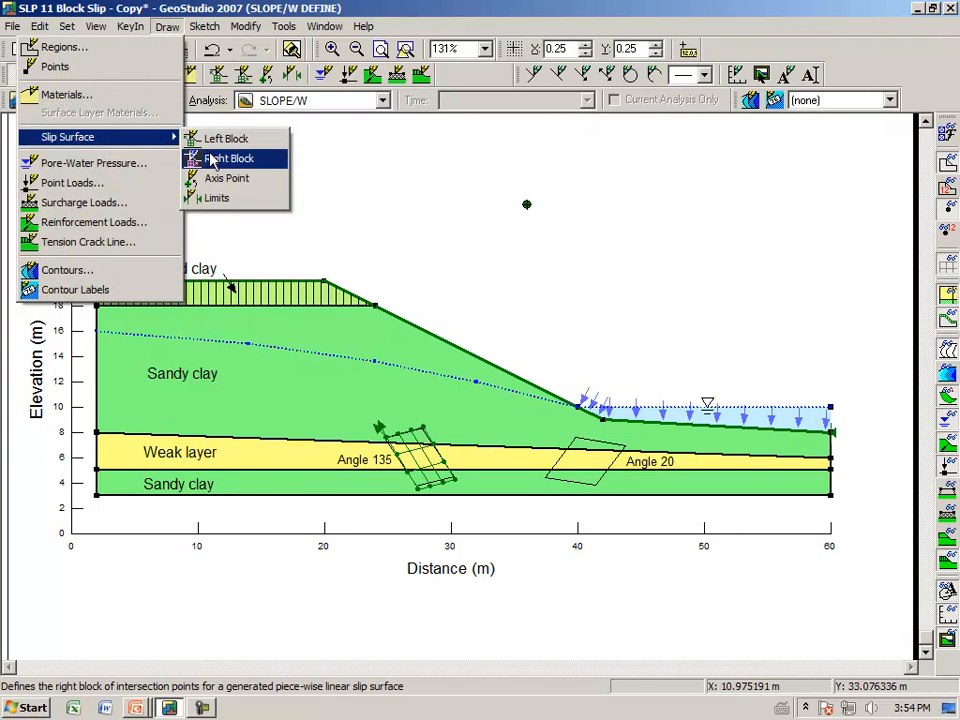
pyautogui.click(274, 157)
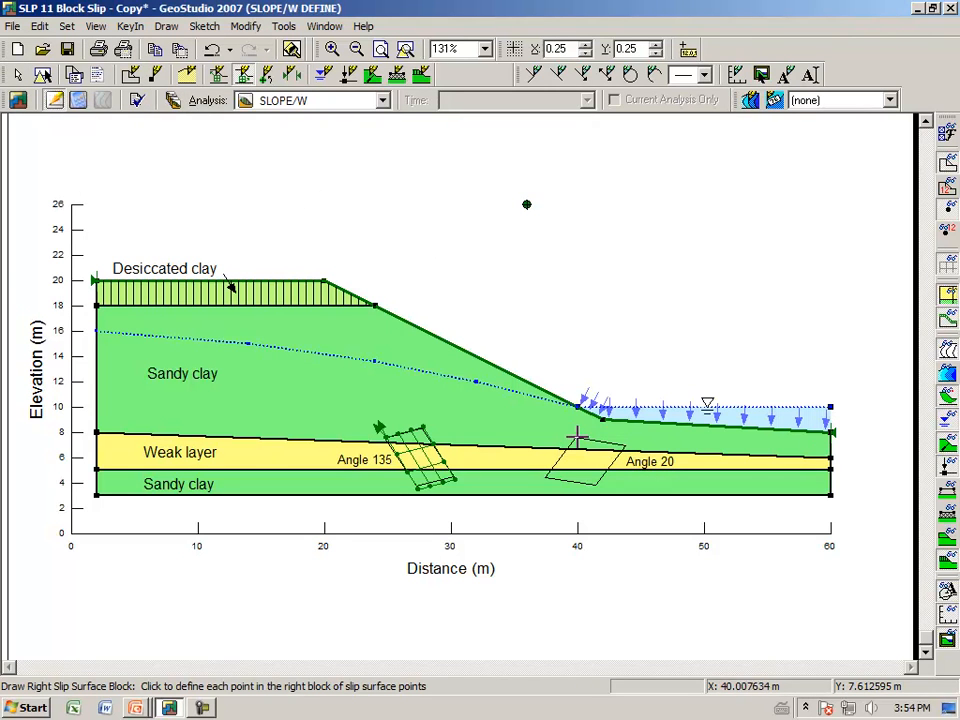
pyautogui.click(546, 477)
pyautogui.click(596, 486)
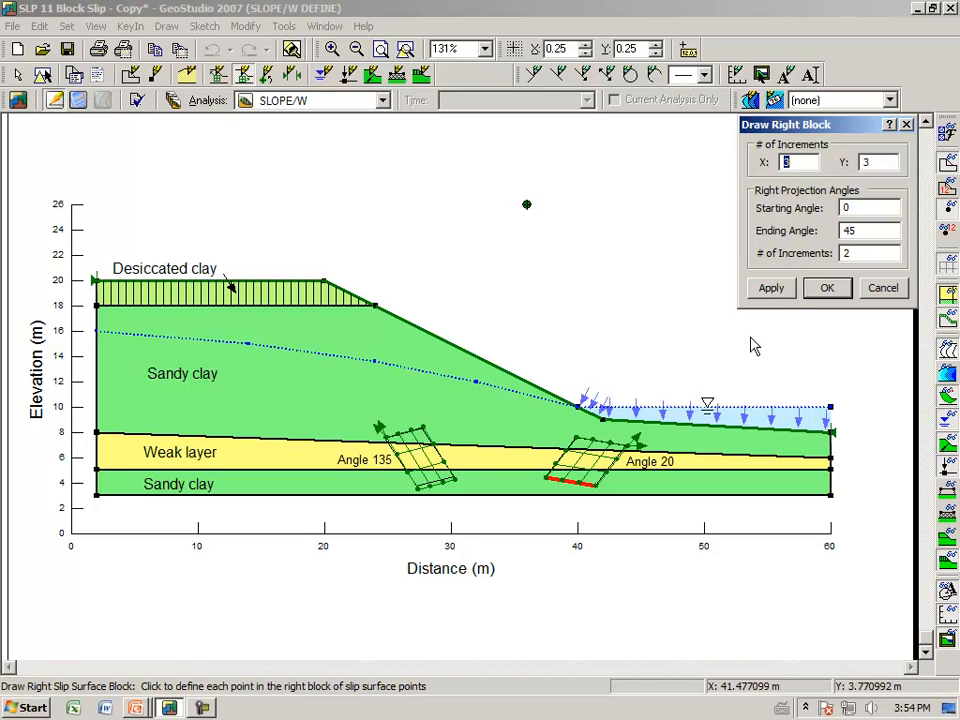
pyautogui.click(765, 288)
pyautogui.click(828, 290)
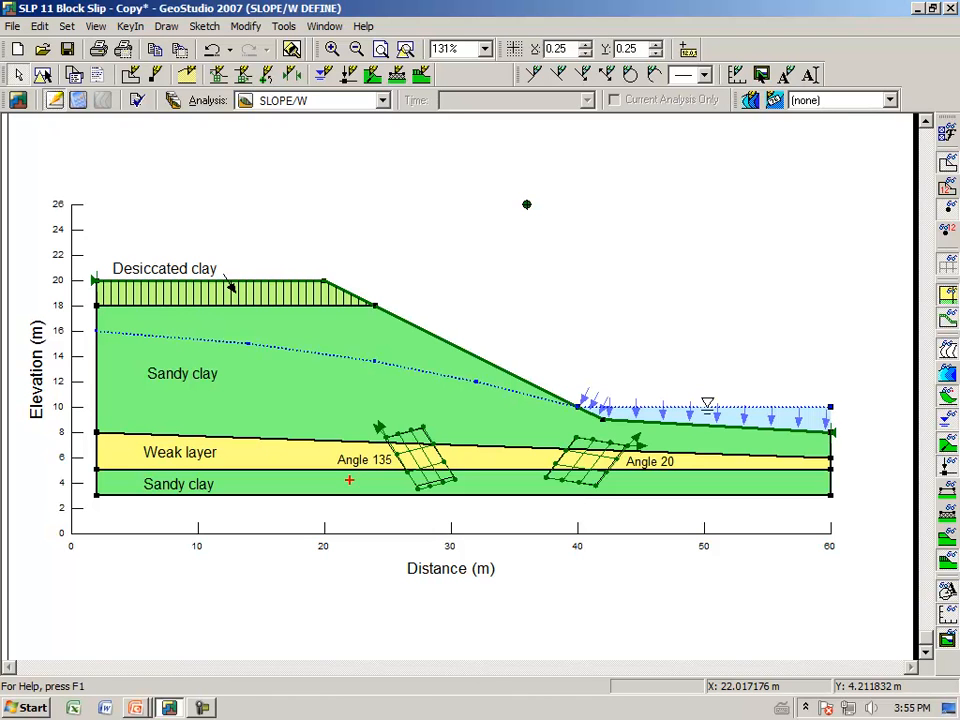
pyautogui.moveTo(569, 303); pyautogui.dragTo(772, 306)
pyautogui.moveTo(653, 166); pyautogui.dragTo(651, 278)
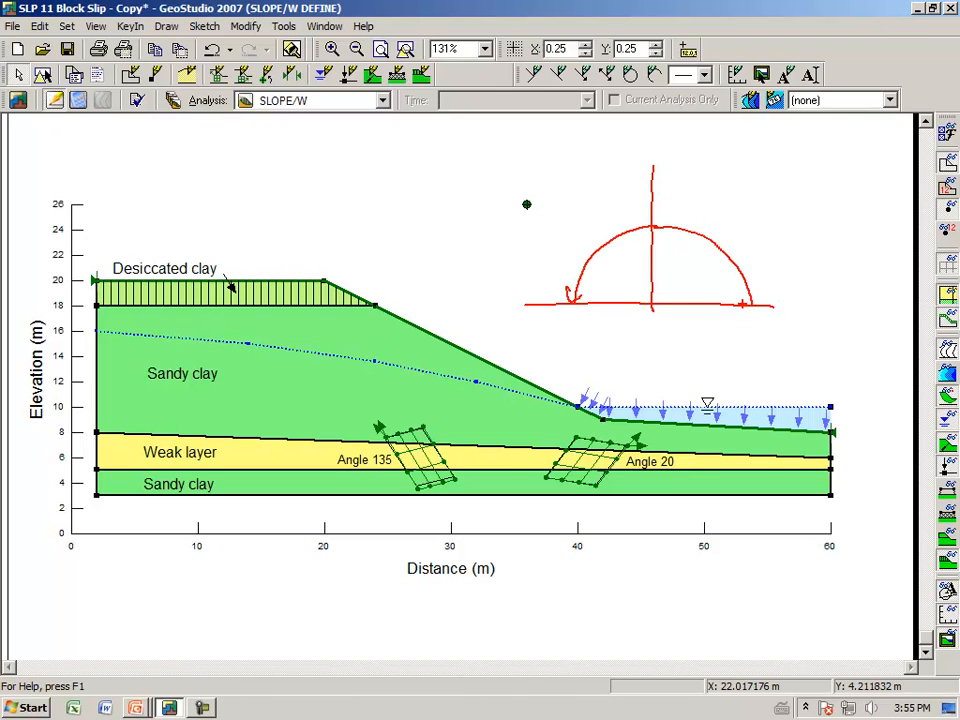
pyautogui.moveTo(682, 280); pyautogui.dragTo(766, 210)
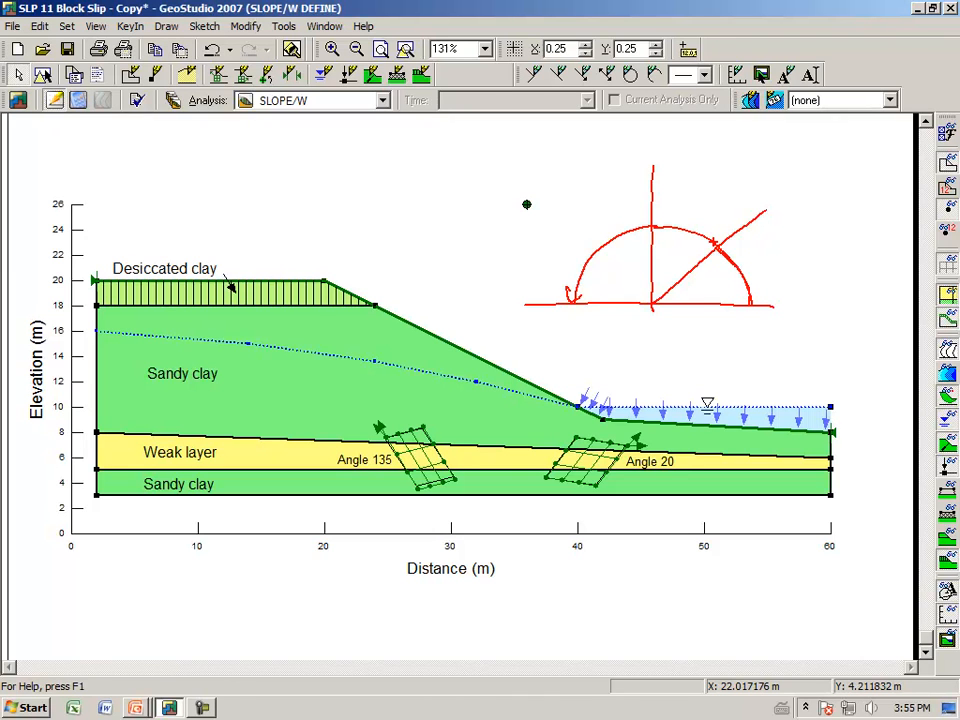
pyautogui.moveTo(654, 304); pyautogui.dragTo(780, 301)
pyautogui.press('Escape')
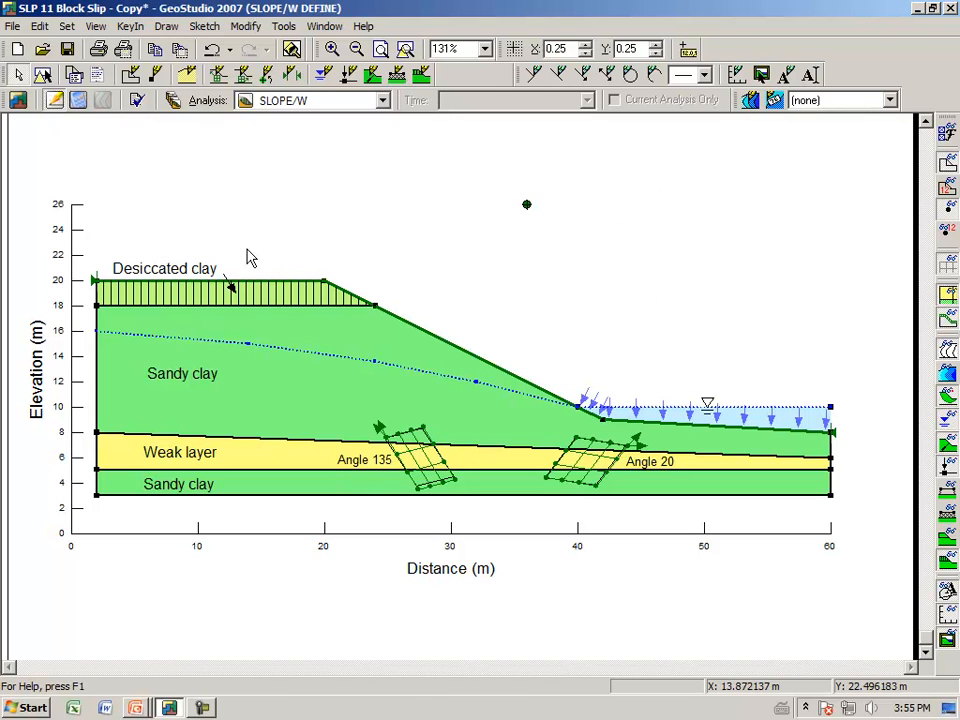
# Set the left block's starting projection angle to 135 degrees and its number of angle increments to 1, keeping the ending angle at 135
pyautogui.click(129, 26)
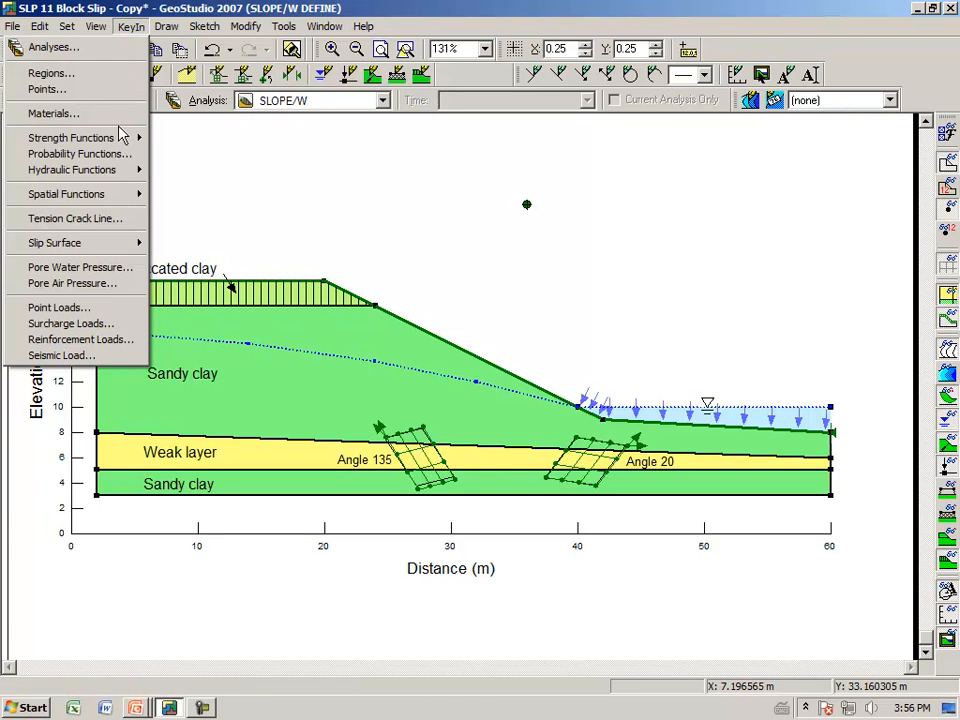
pyautogui.moveTo(128, 250)
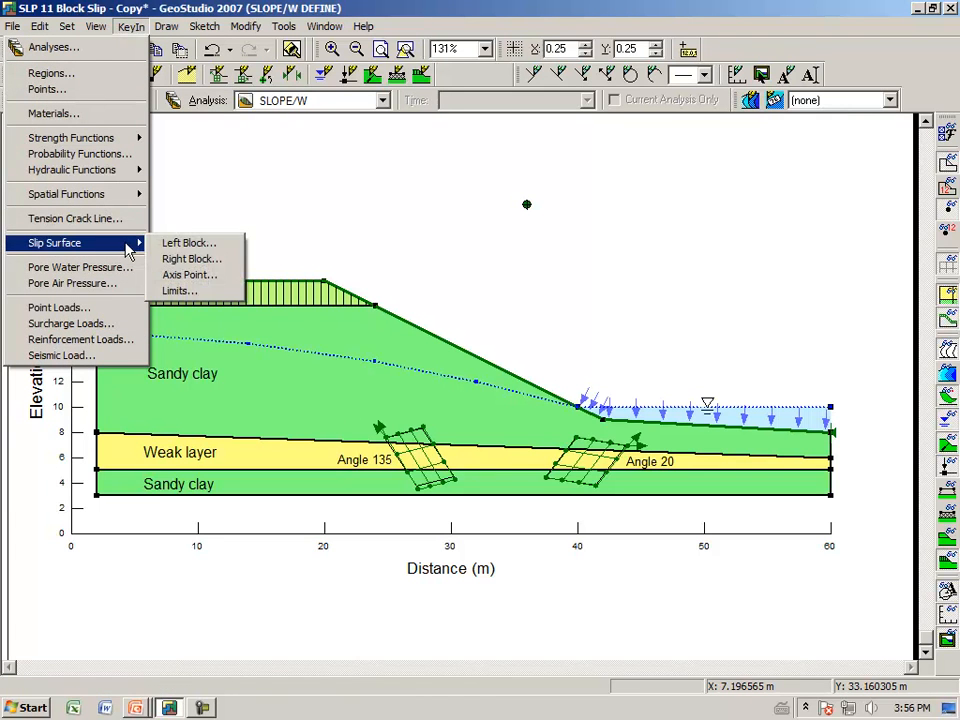
pyautogui.click(180, 243)
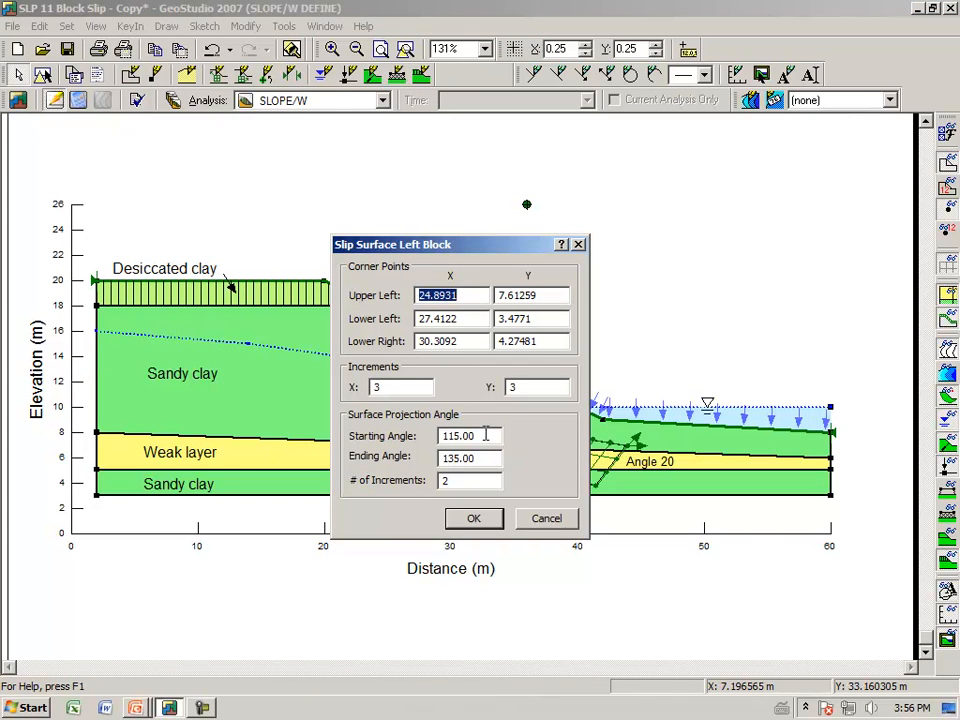
pyautogui.moveTo(497, 252); pyautogui.dragTo(640, 253)
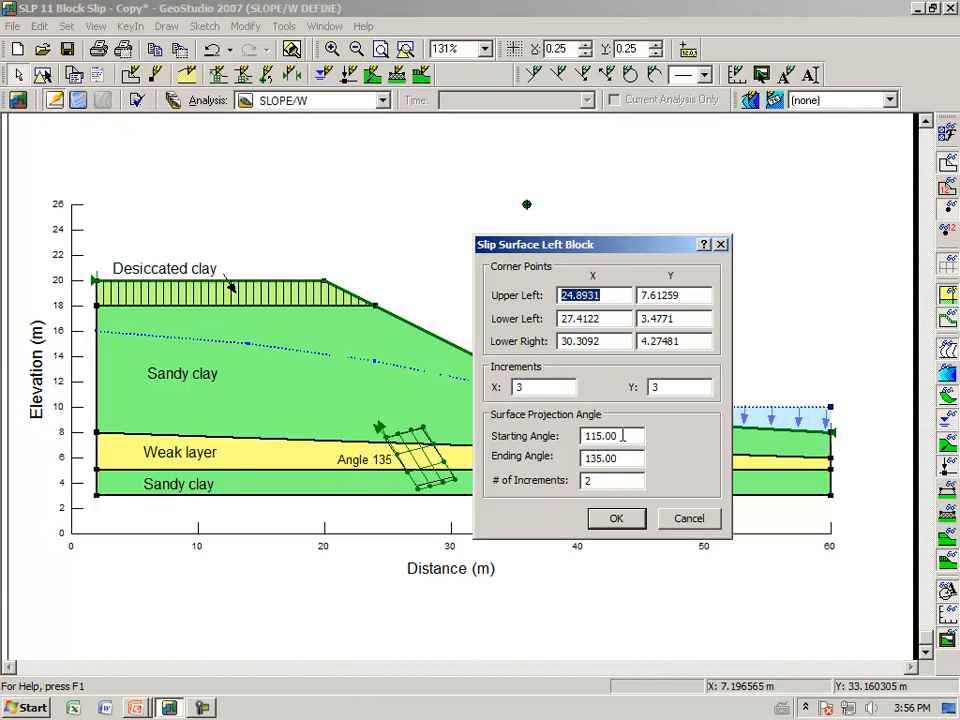
pyautogui.moveTo(622, 436); pyautogui.dragTo(592, 439)
pyautogui.write('13')
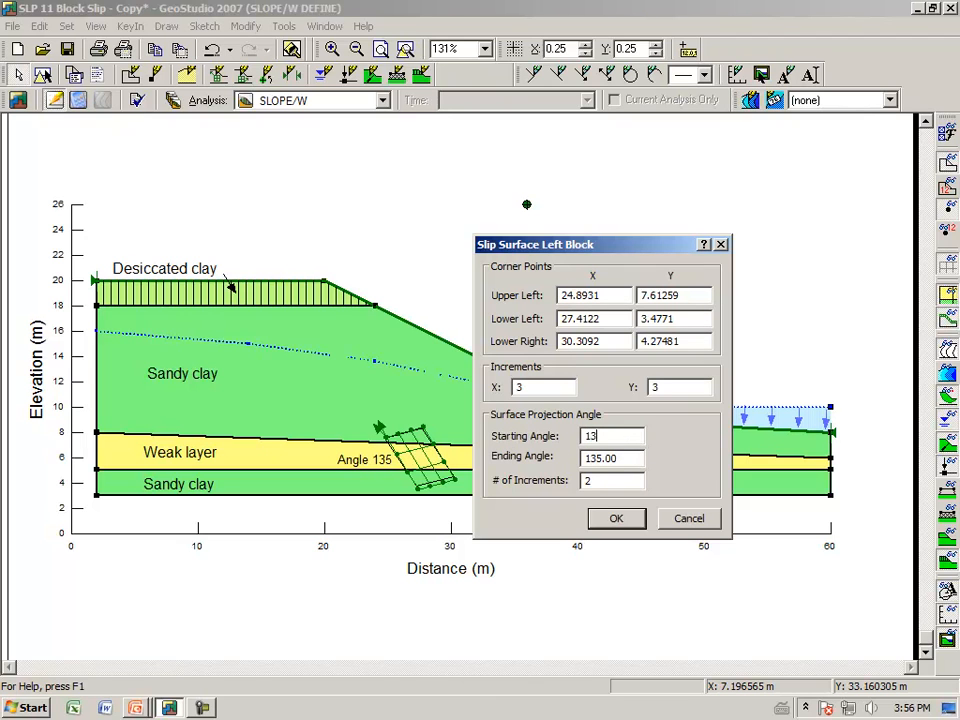
pyautogui.write('5')
pyautogui.press('Tab')
pyautogui.press('Tab')
pyautogui.hotkey('shift', 'Tab')
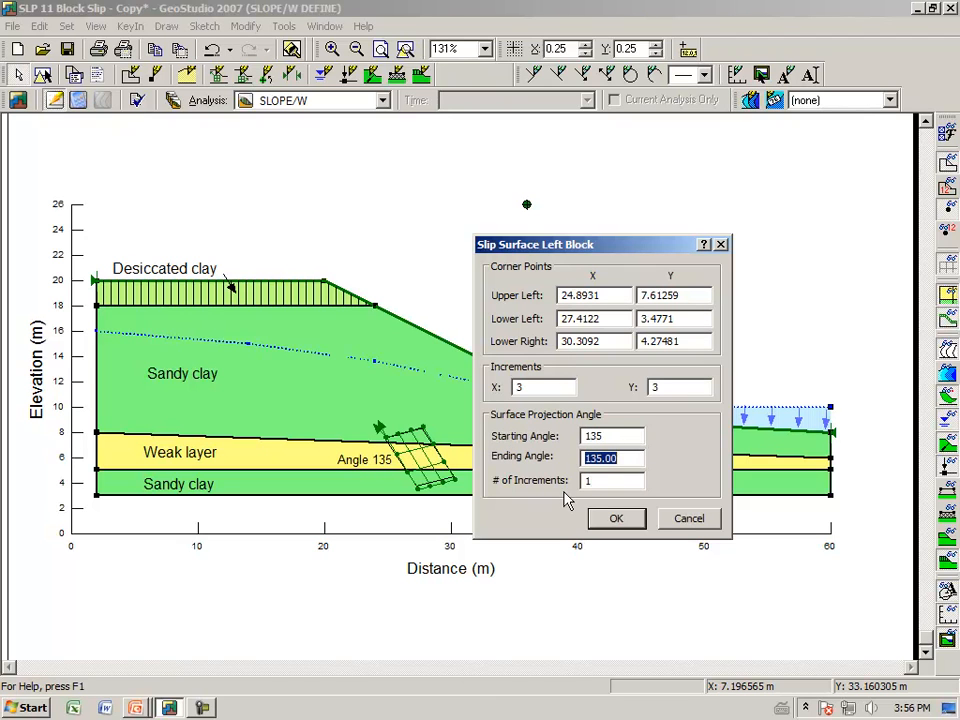
pyautogui.click(617, 522)
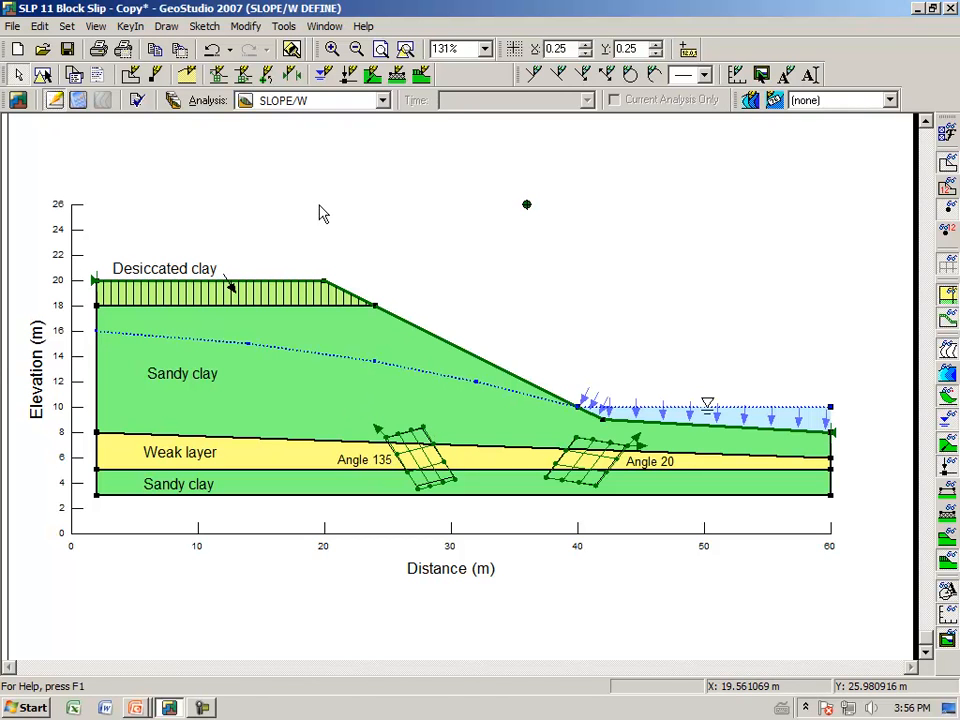
# Set the right block's starting and ending projection angles to 20 degrees with 1 angle increment
pyautogui.click(134, 27)
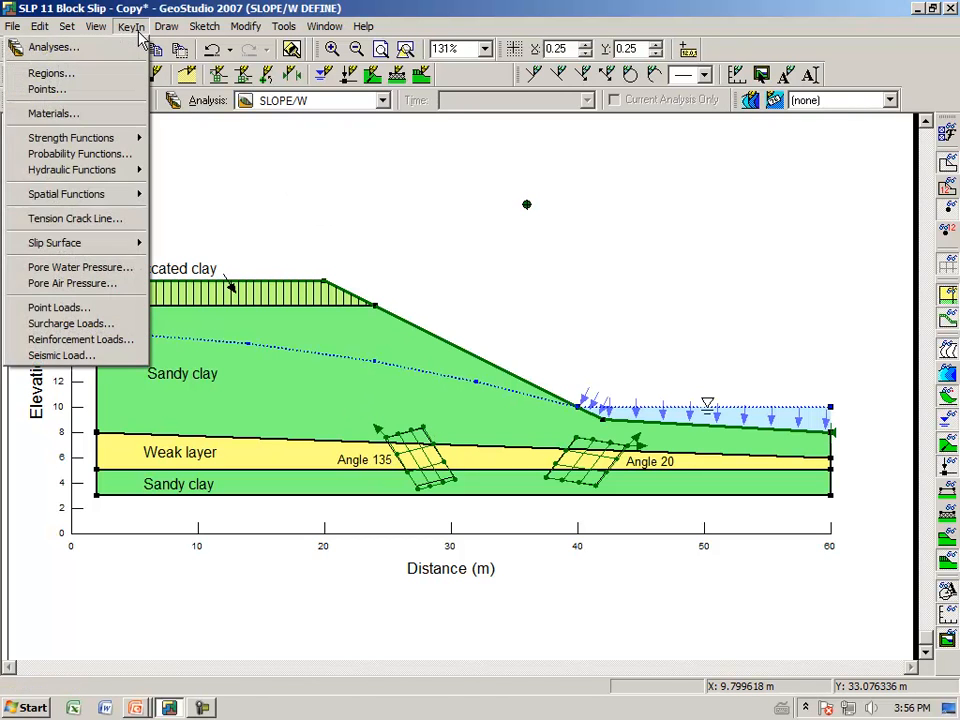
pyautogui.moveTo(135, 243)
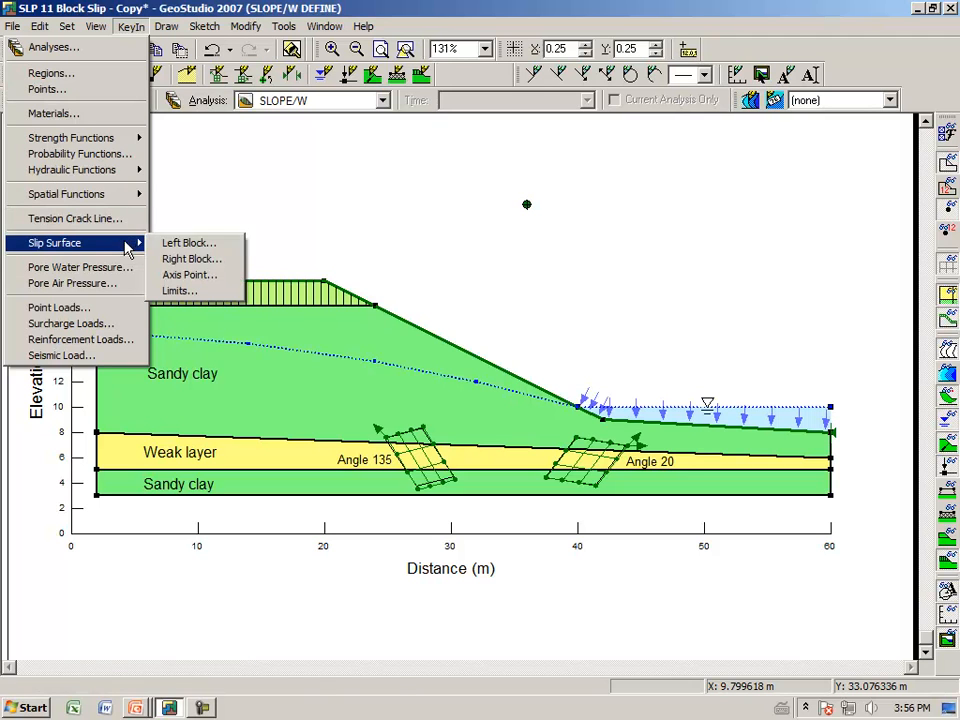
pyautogui.click(177, 262)
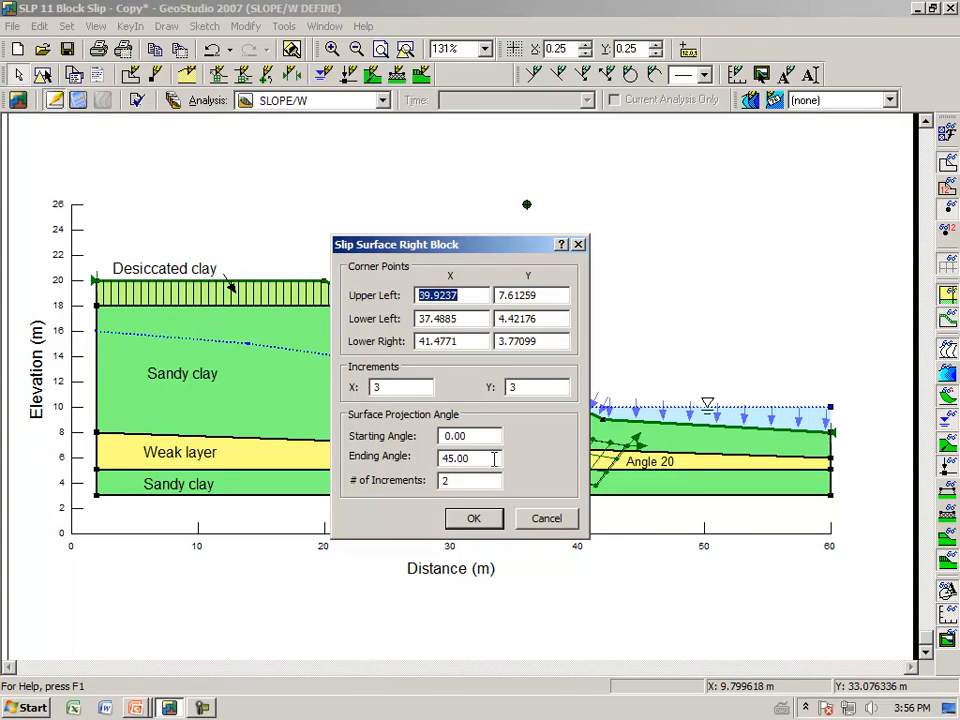
pyautogui.moveTo(480, 440); pyautogui.dragTo(340, 445)
pyautogui.write('20')
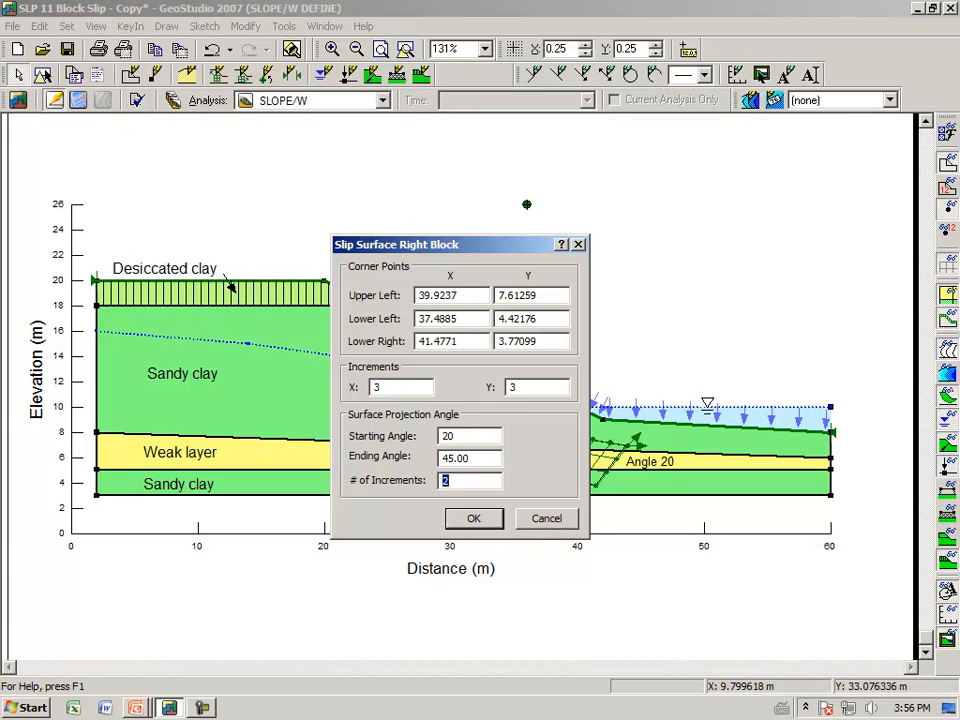
pyautogui.moveTo(477, 456); pyautogui.dragTo(382, 463)
pyautogui.write('20')
pyautogui.moveTo(463, 482); pyautogui.dragTo(390, 483)
pyautogui.write('1')
pyautogui.hotkey('shift', 'Tab')
pyautogui.click(476, 520)
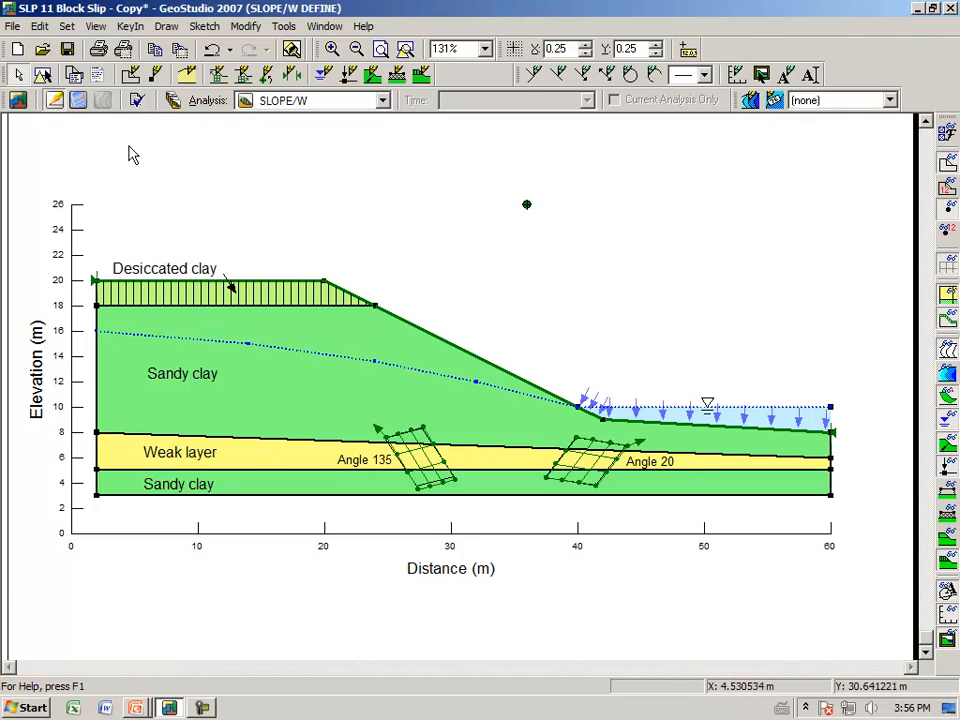
# Verify the block slip model's data and close the verification report
pyautogui.click(139, 103)
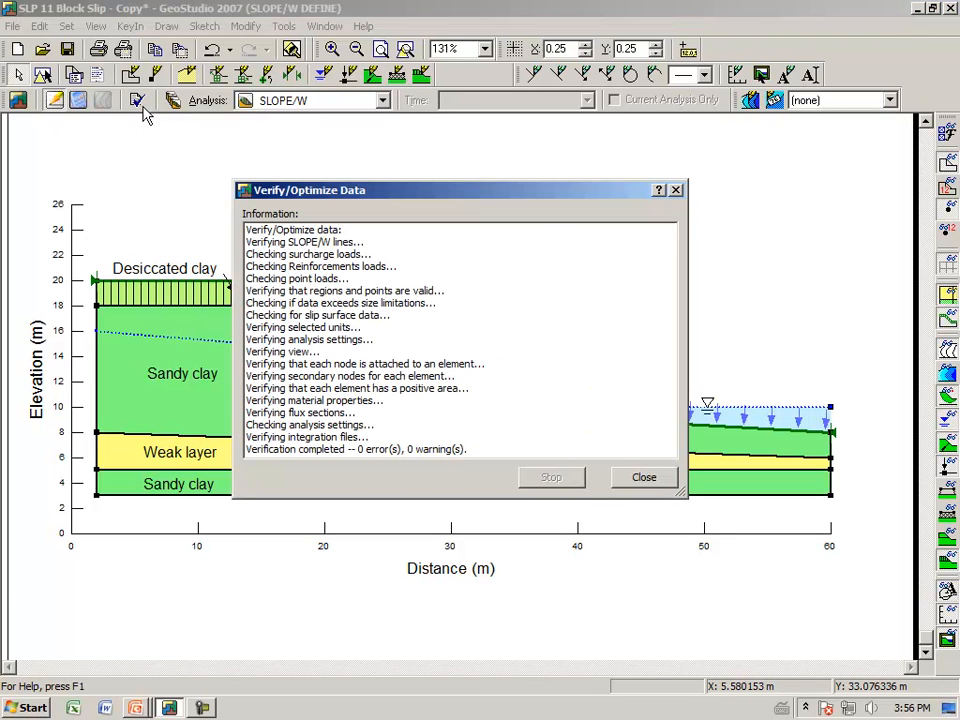
pyautogui.click(643, 478)
# Solve the SLOPE/W analysis and show its results
pyautogui.click(79, 101)
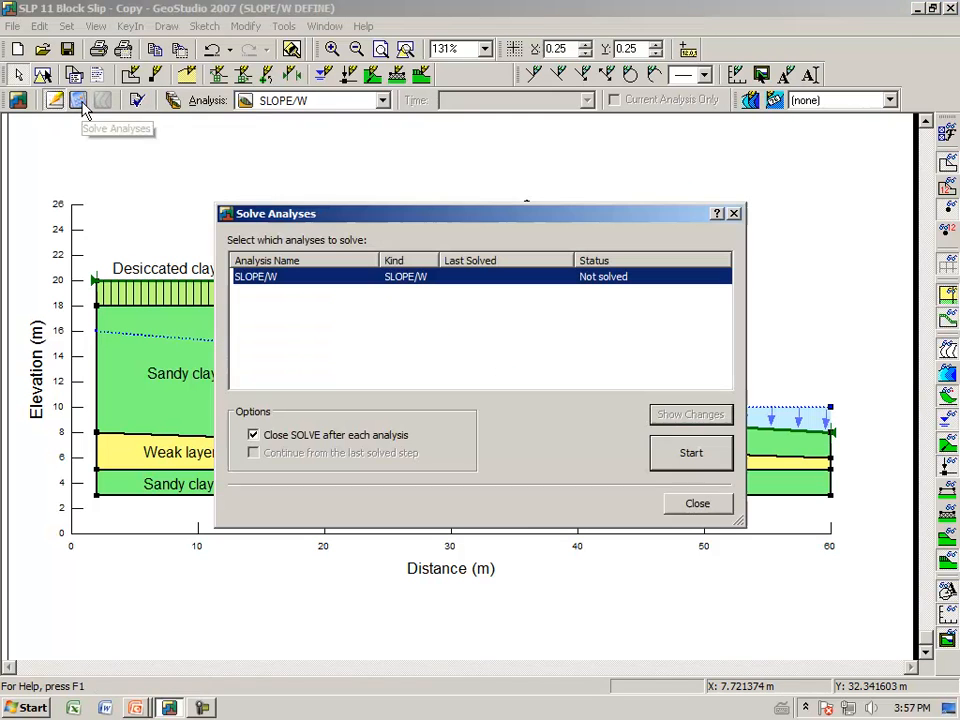
pyautogui.click(691, 455)
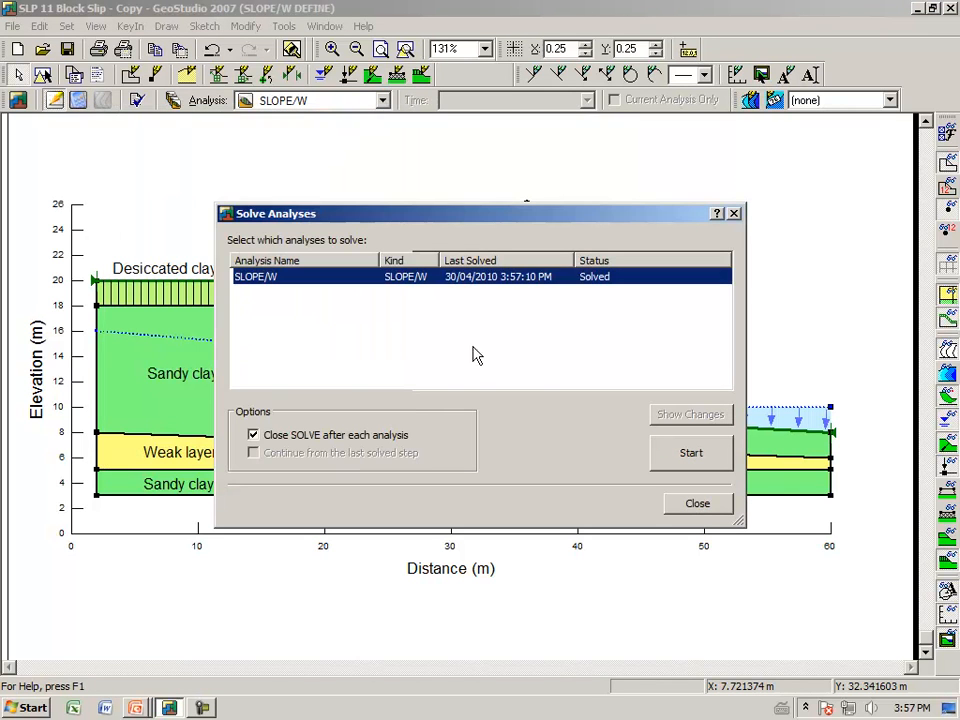
pyautogui.click(699, 508)
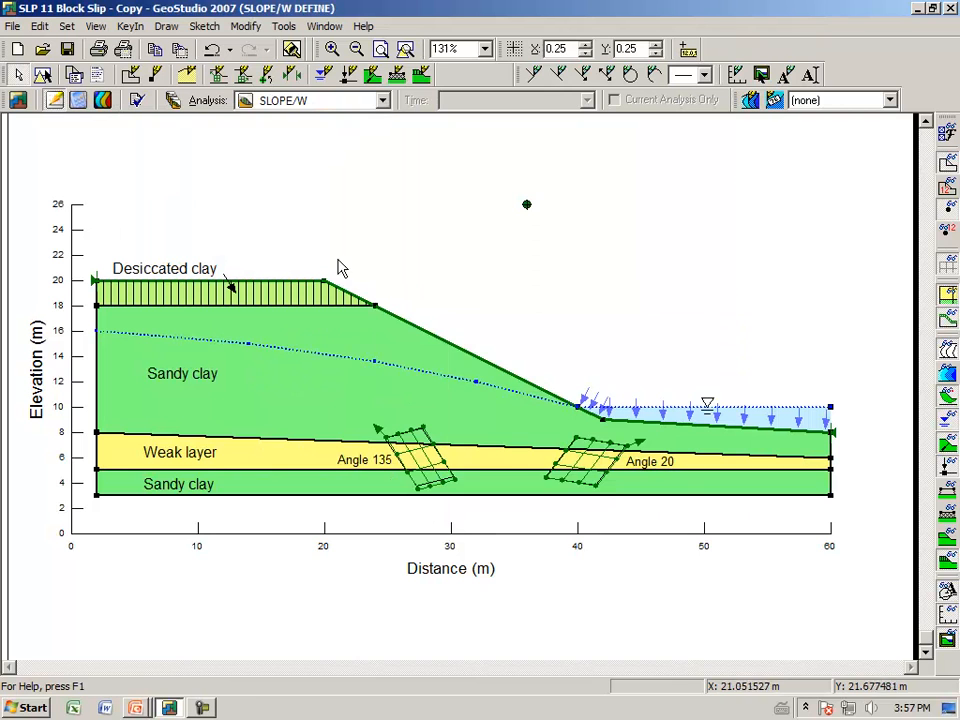
pyautogui.click(103, 100)
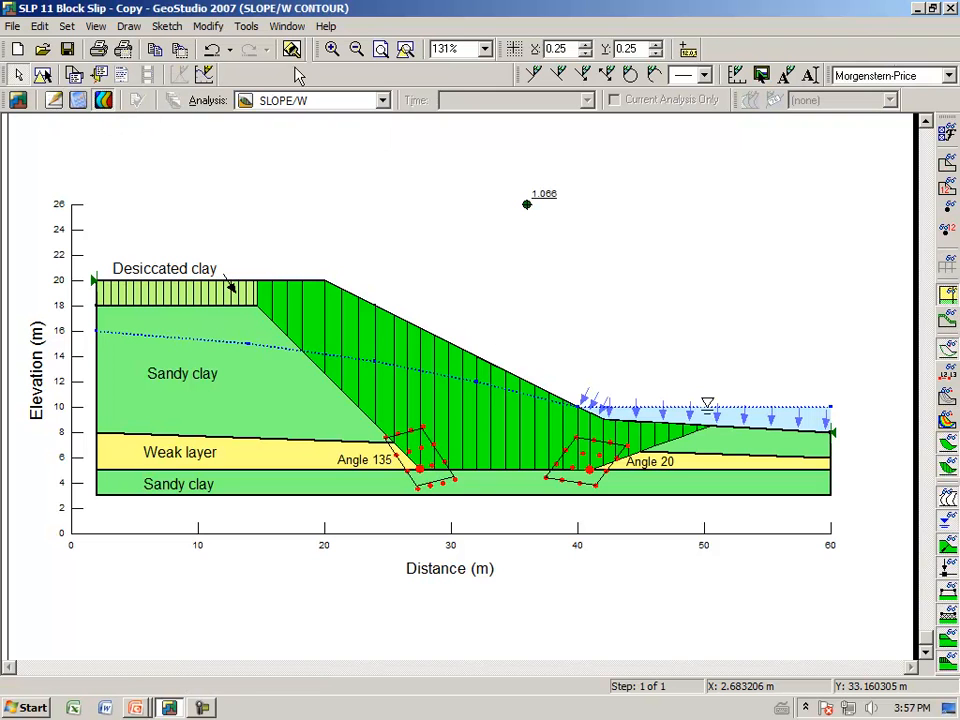
# Bring up the list of trial slip surfaces over the enlarged block area and display slip surface 358
pyautogui.click(333, 48)
pyautogui.moveTo(227, 206); pyautogui.dragTo(735, 522)
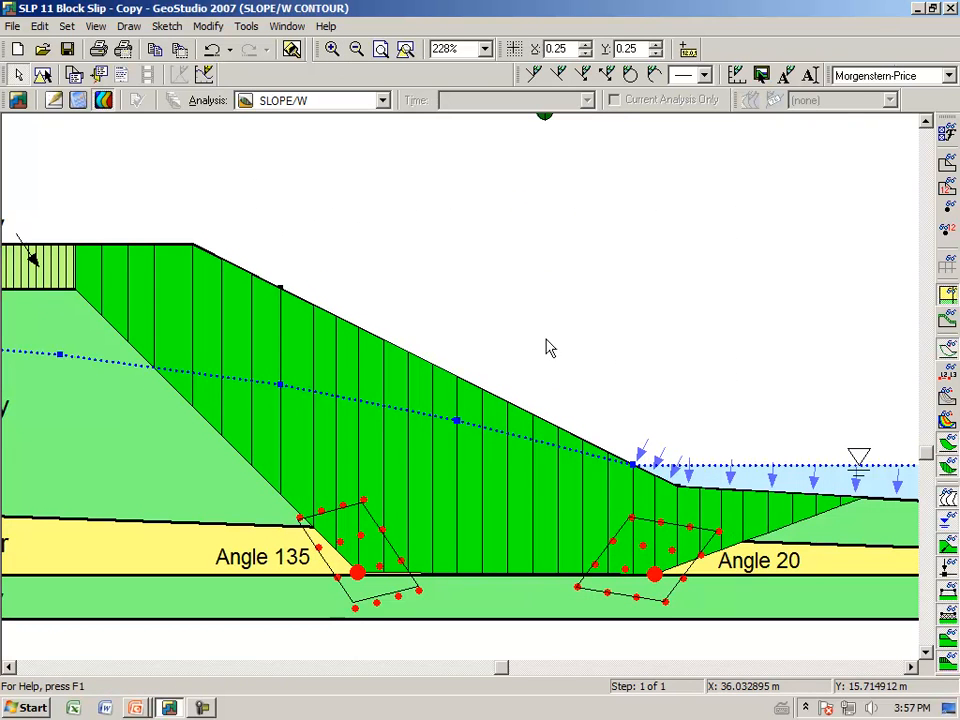
pyautogui.click(129, 27)
pyautogui.click(128, 93)
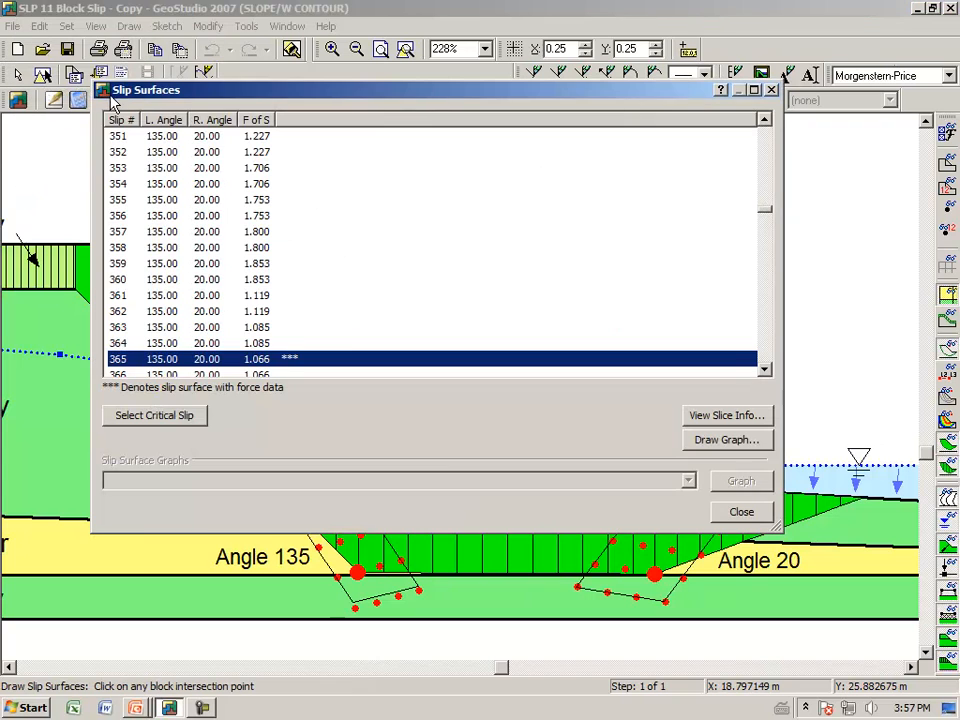
pyautogui.moveTo(462, 103); pyautogui.dragTo(497, 25)
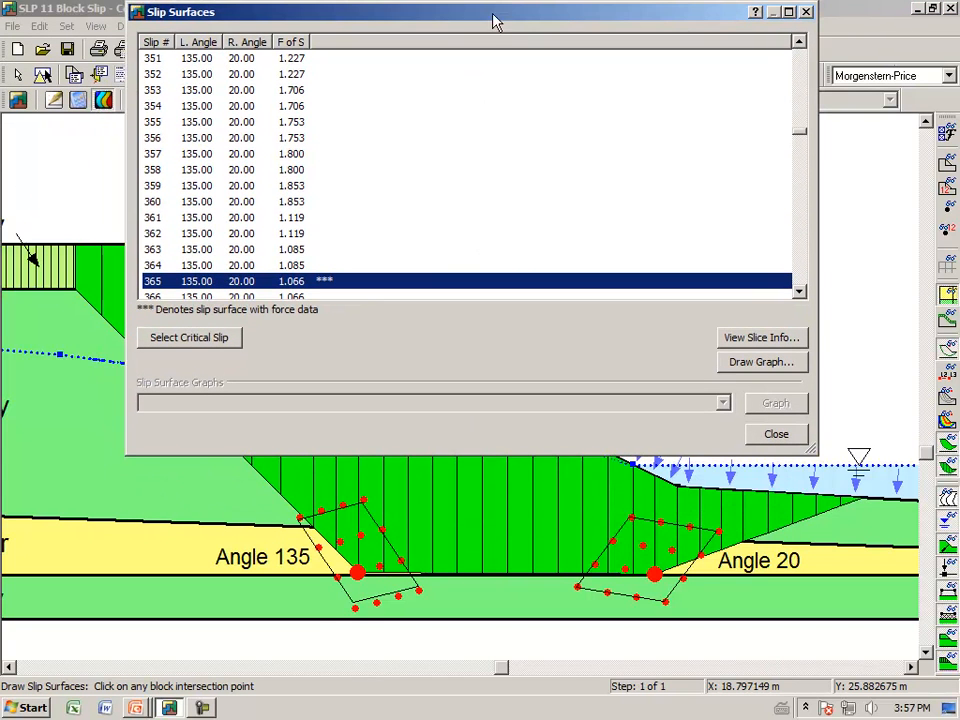
pyautogui.click(200, 177)
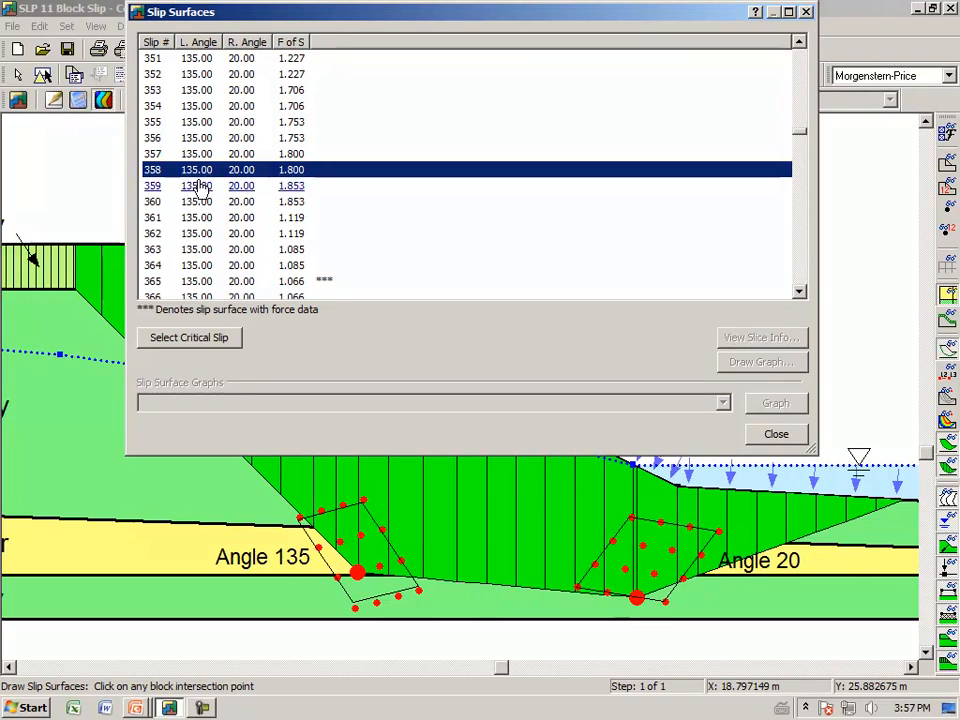
# Display trial slip surfaces through the left block's upper-left corner, an interior point and its lower-right corner
pyautogui.click(300, 518)
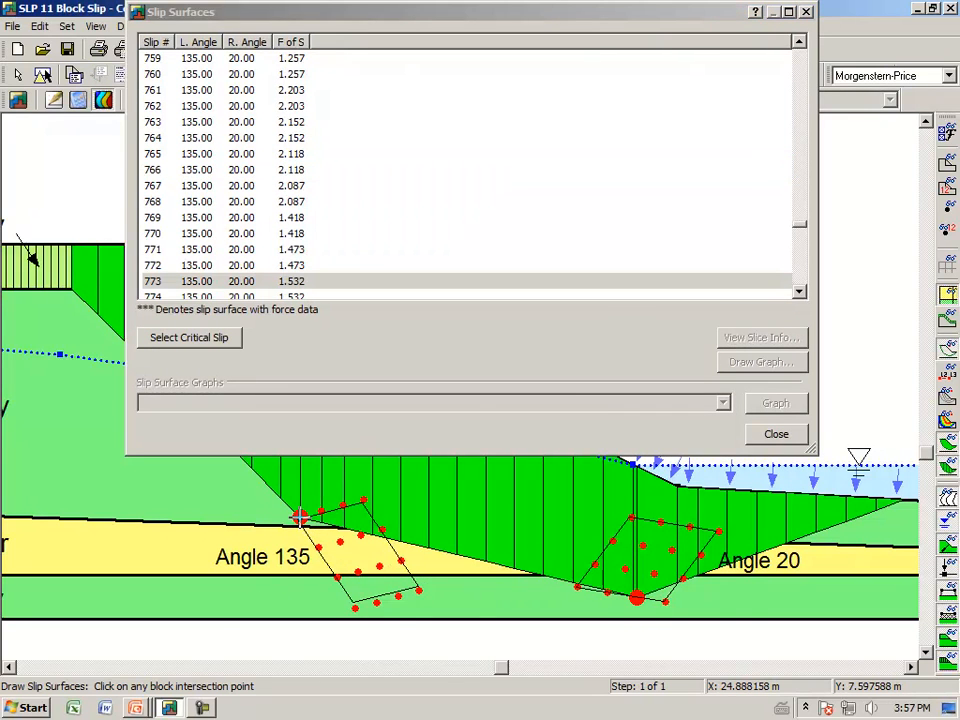
pyautogui.click(362, 535)
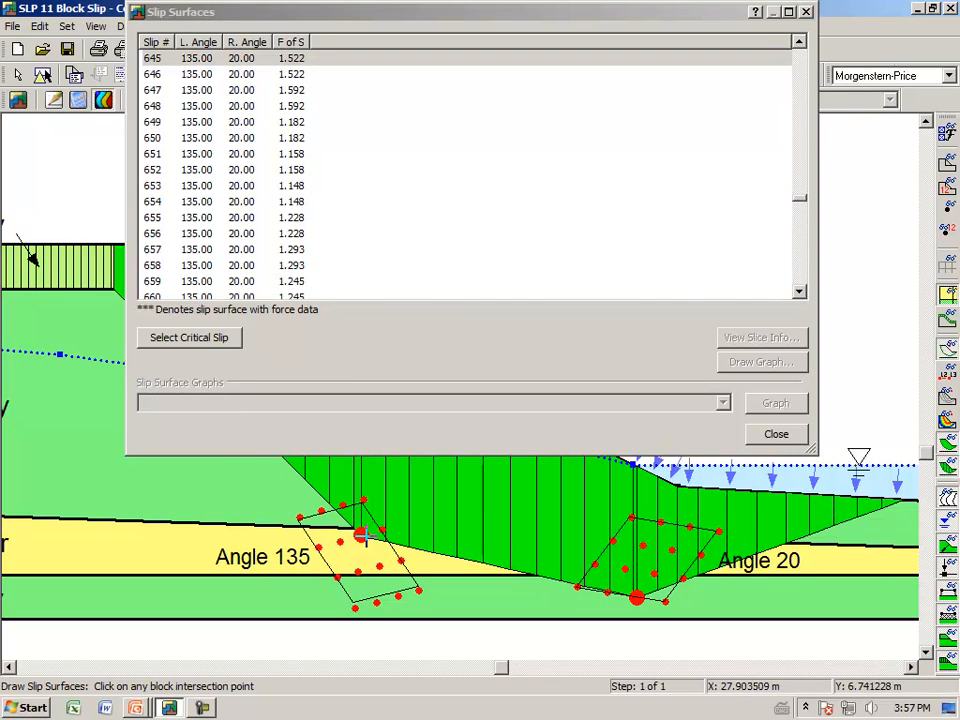
pyautogui.click(420, 591)
# Display trial slip surfaces through several edge and corner points of the right block, finishing at its lowest corner
pyautogui.click(594, 566)
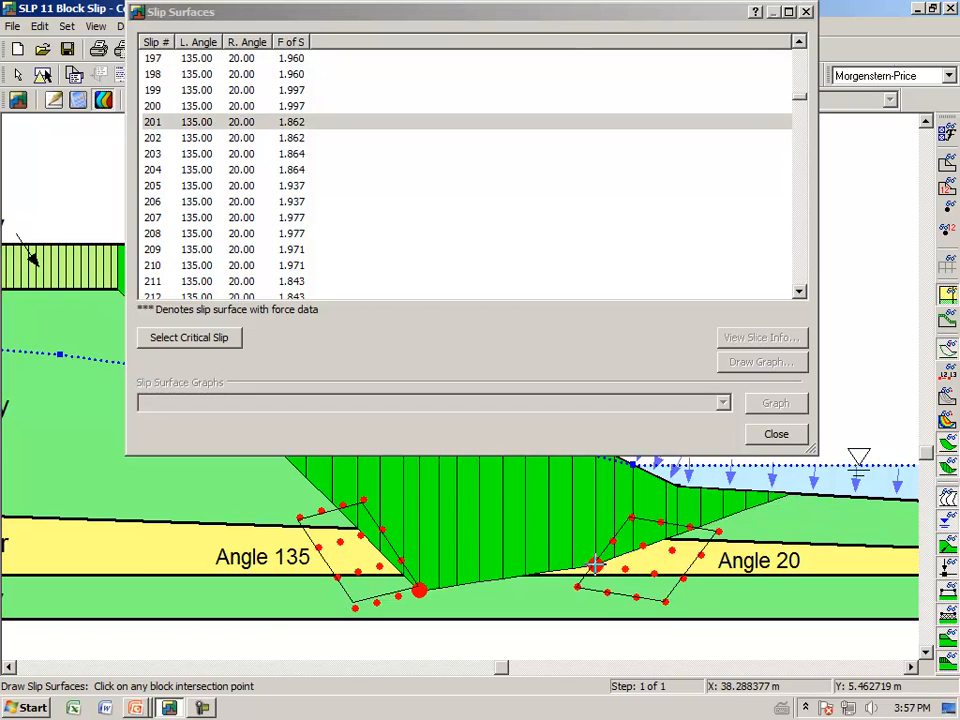
pyautogui.click(612, 546)
pyautogui.click(717, 531)
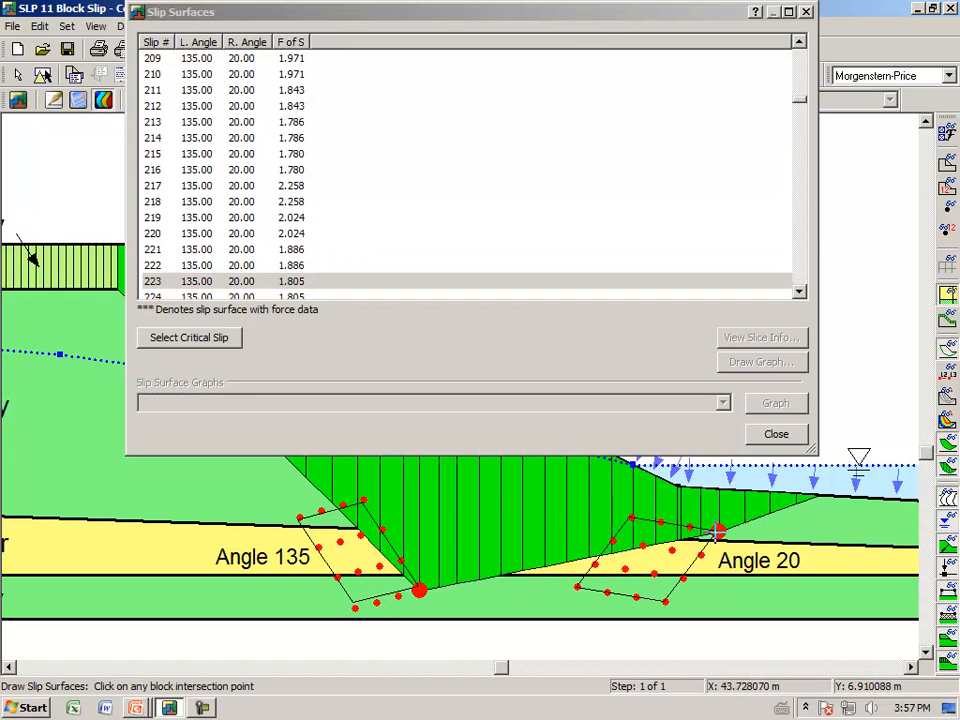
pyautogui.click(680, 575)
pyautogui.click(665, 602)
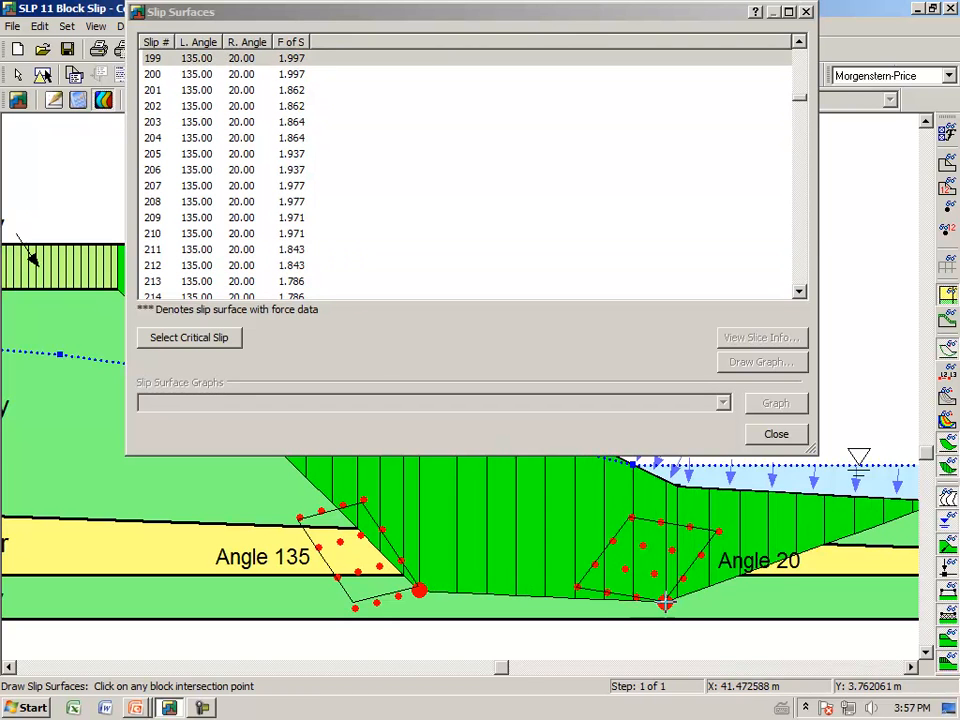
# Display a trial slip through the left block's outer edge, restore the critical slip surface and close the slip surface list
pyautogui.click(335, 578)
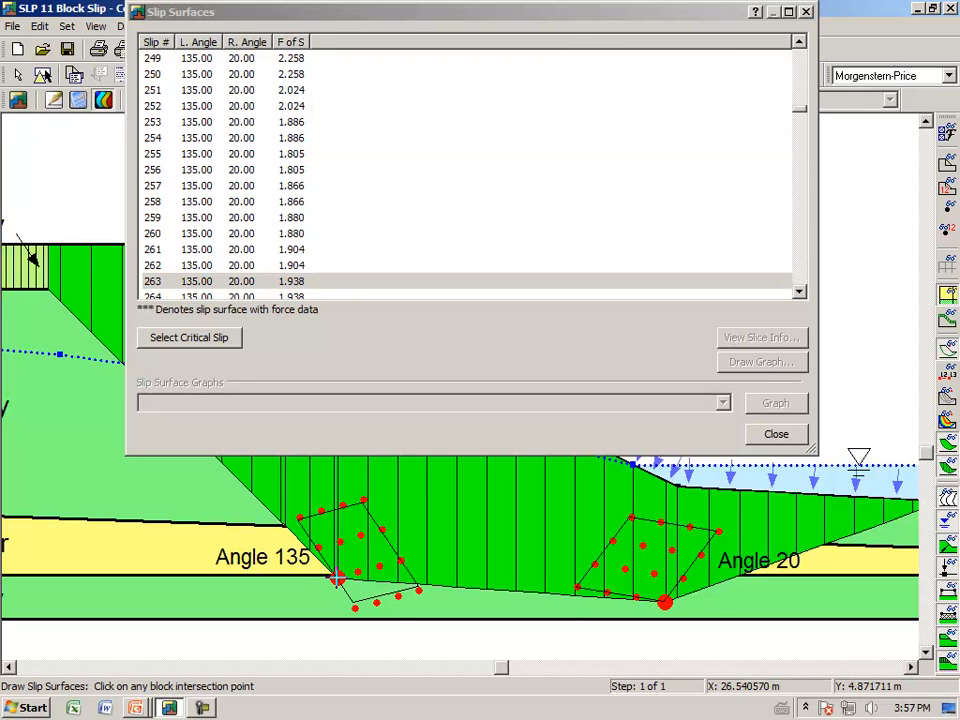
pyautogui.click(189, 340)
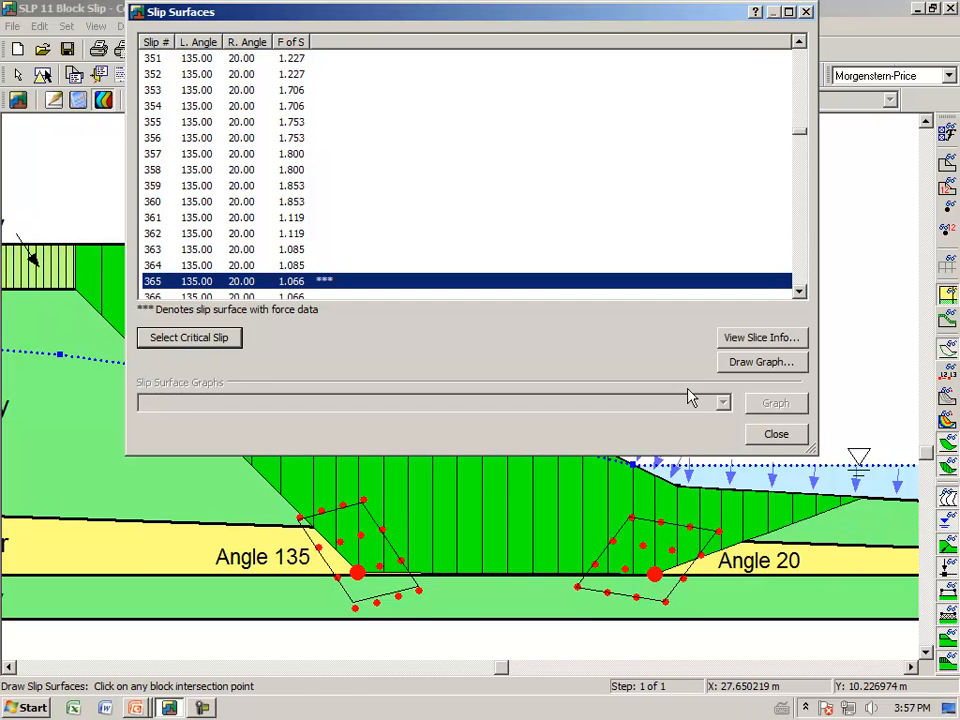
pyautogui.click(772, 435)
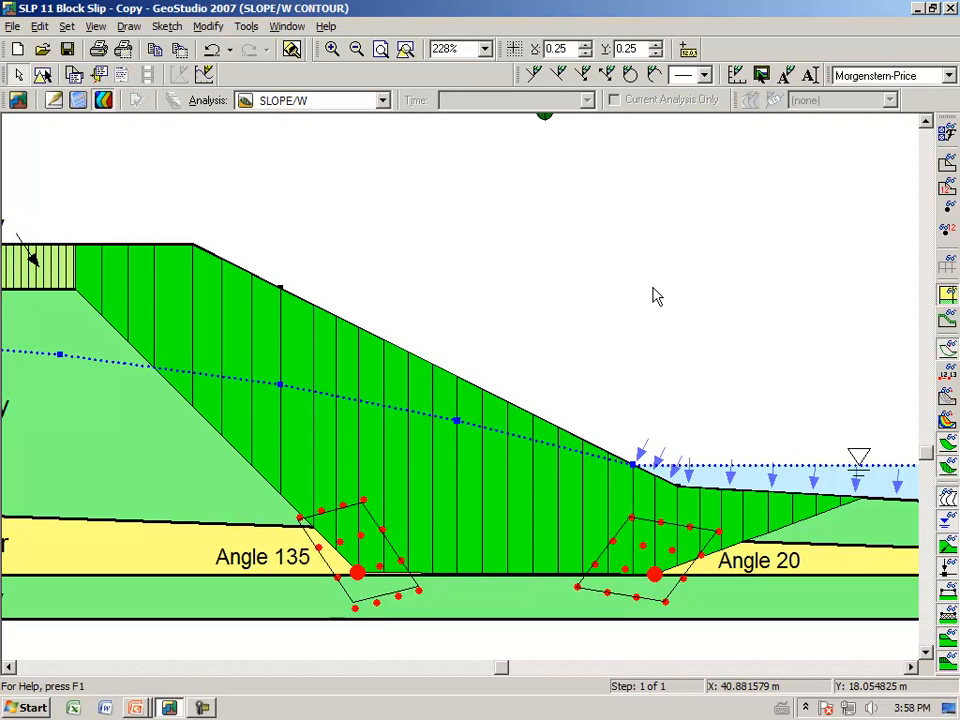
# Switch to the presentation slide show and advance to the "Specific parallel form" slide
pyautogui.hotkey('alt', 'Tab')
pyautogui.press('Tab')
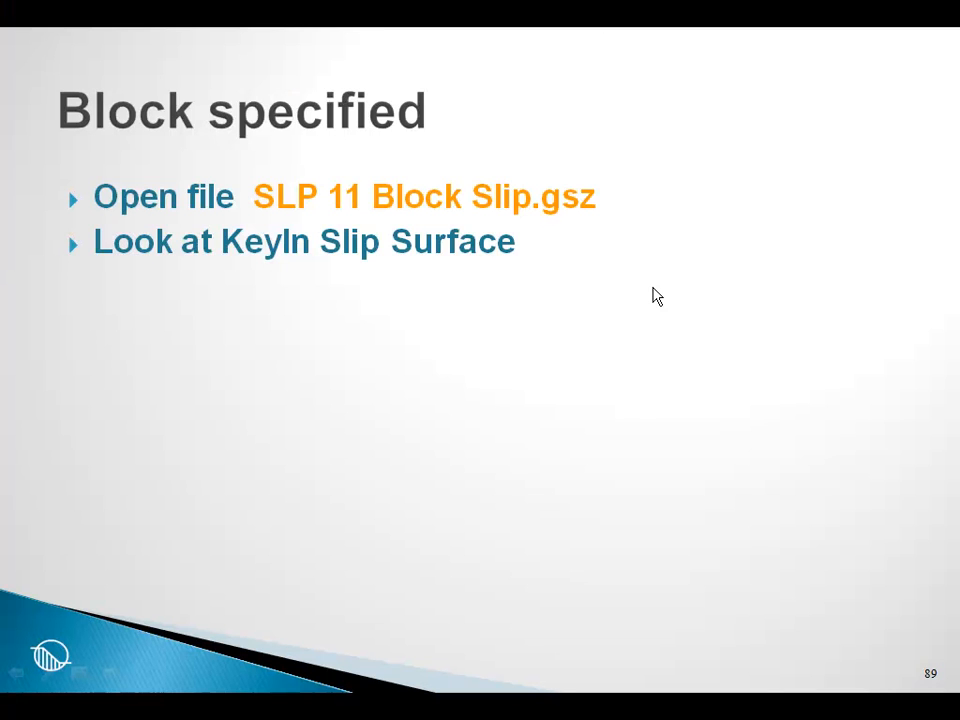
pyautogui.click(653, 288)
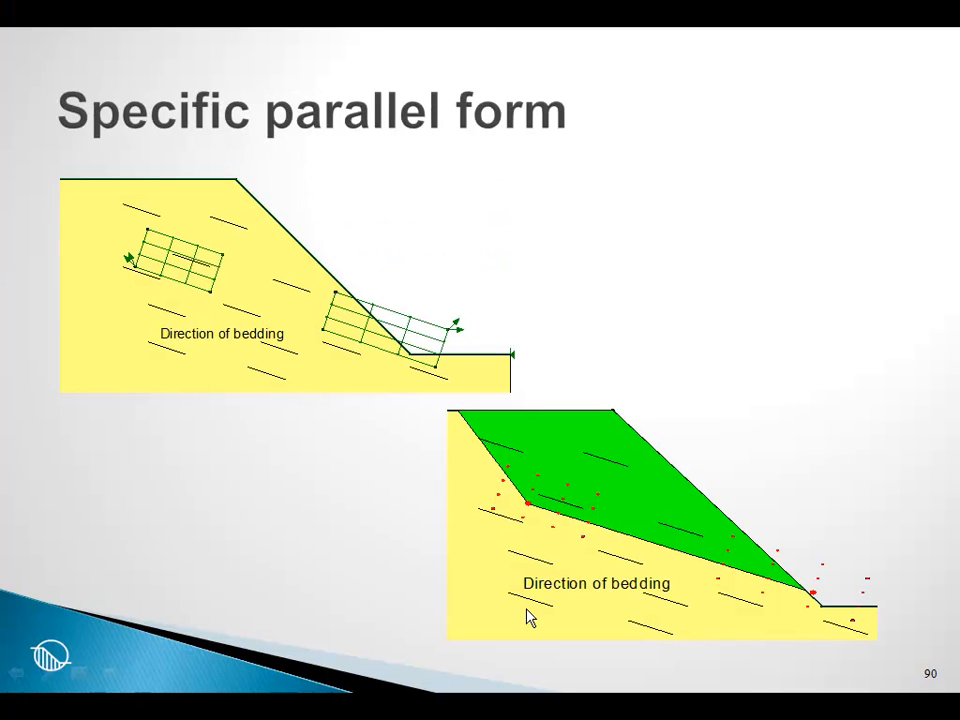
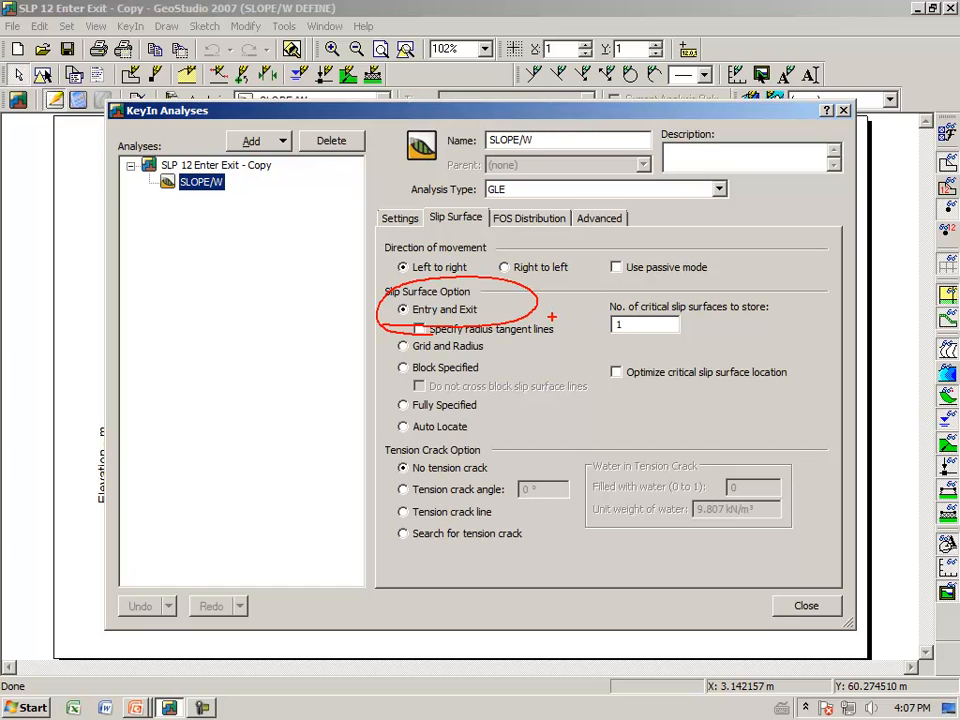
# Draw the slip surface entry range from about X 16.84 to 32.87 and the exit range from about X 48.52 to 67.97
pyautogui.press('Escape')
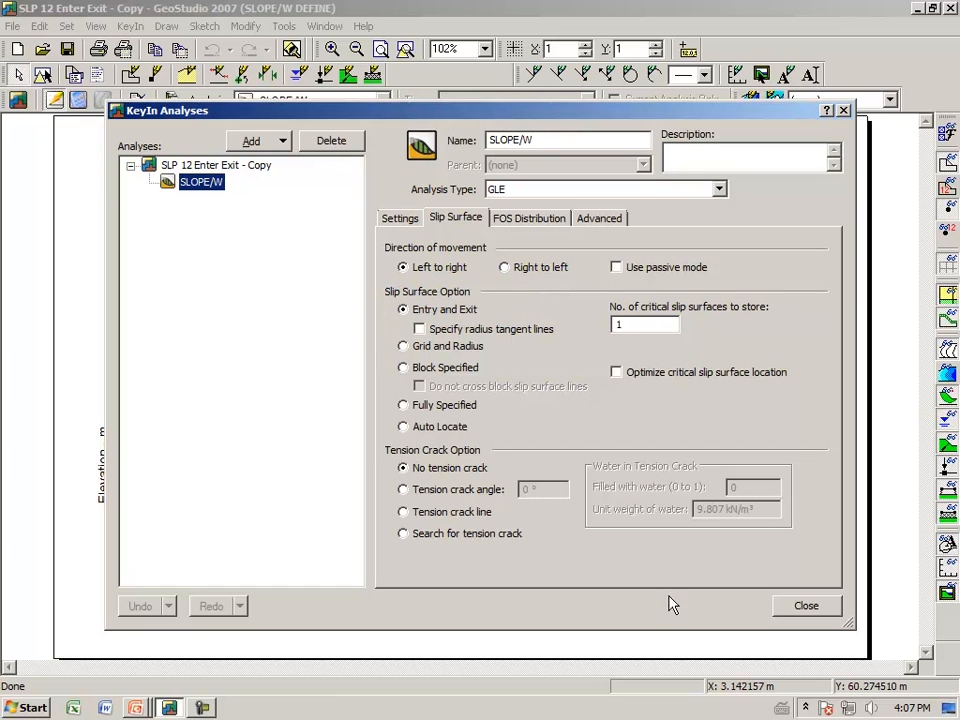
pyautogui.click(806, 607)
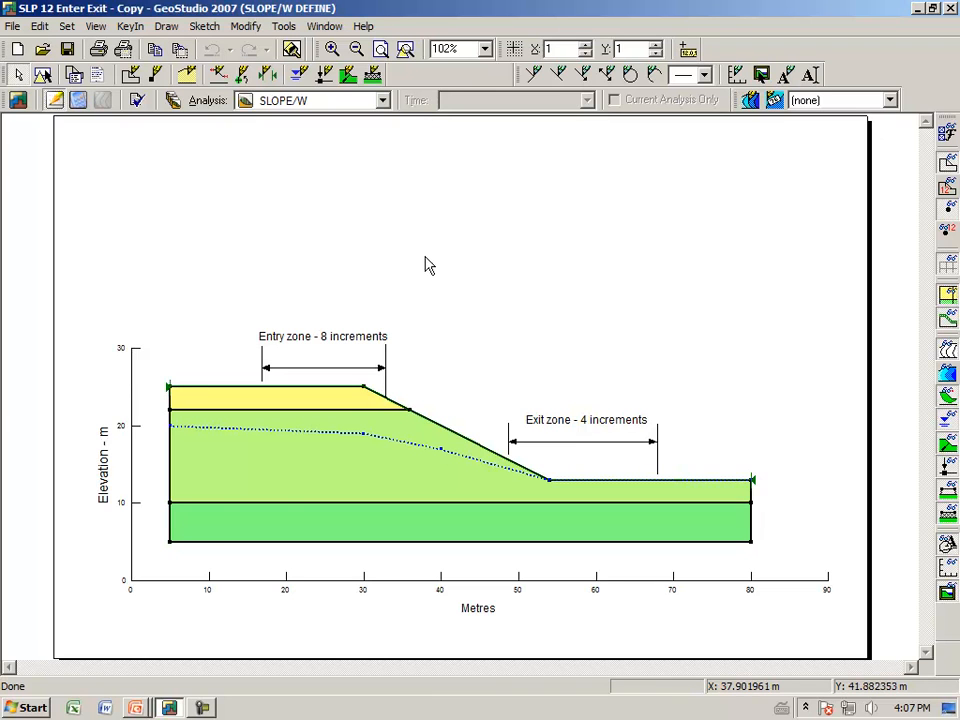
pyautogui.click(332, 48)
pyautogui.moveTo(231, 306); pyautogui.dragTo(687, 533)
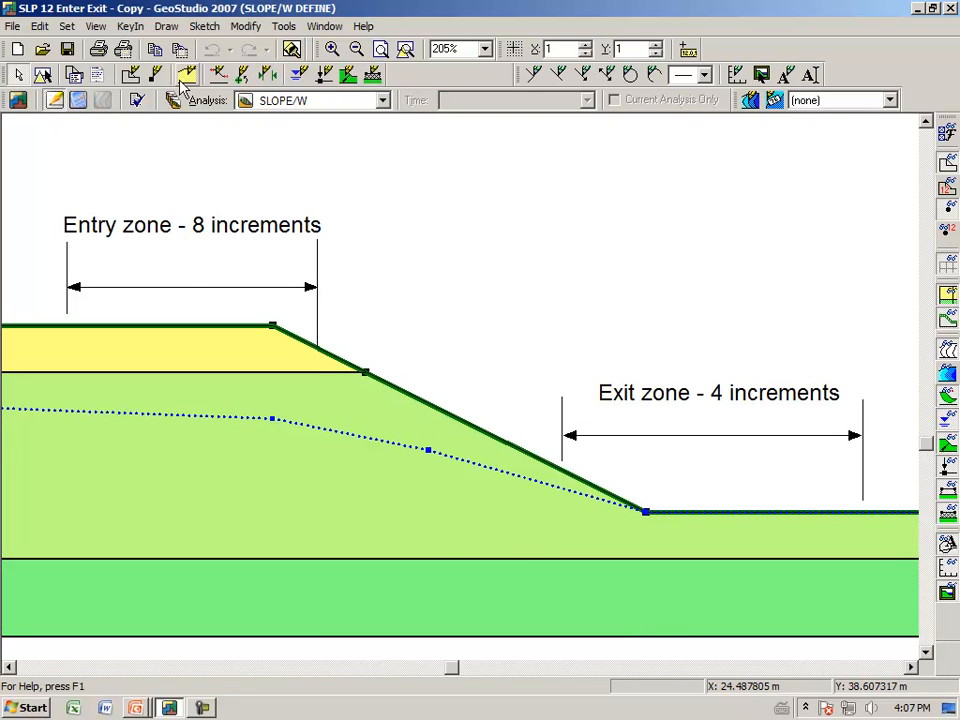
pyautogui.click(168, 27)
pyautogui.moveTo(161, 137)
pyautogui.click(216, 142)
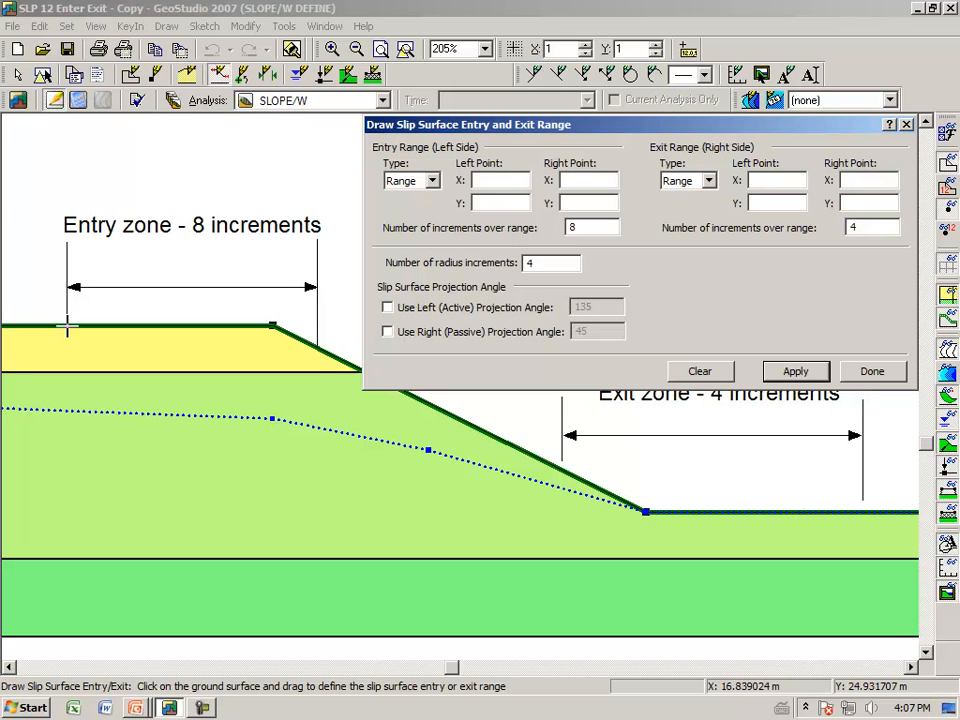
pyautogui.moveTo(67, 325); pyautogui.dragTo(316, 350)
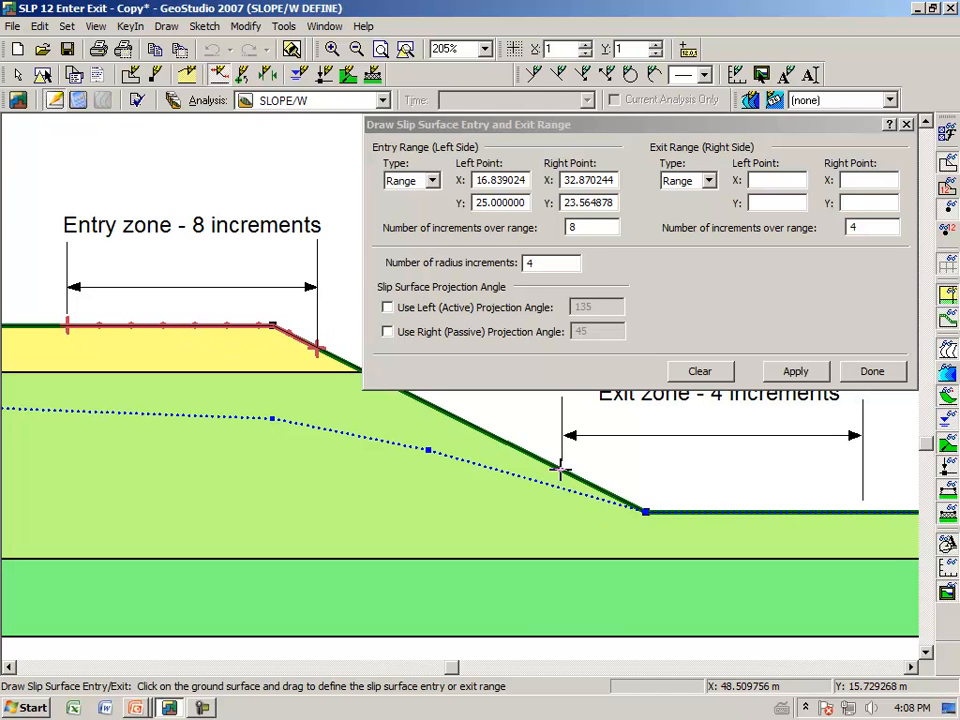
pyautogui.moveTo(561, 468)
pyautogui.mouseDown()
pyautogui.moveTo(588, 503)
pyautogui.moveTo(645, 529)
pyautogui.moveTo(864, 514)
pyautogui.mouseUp()
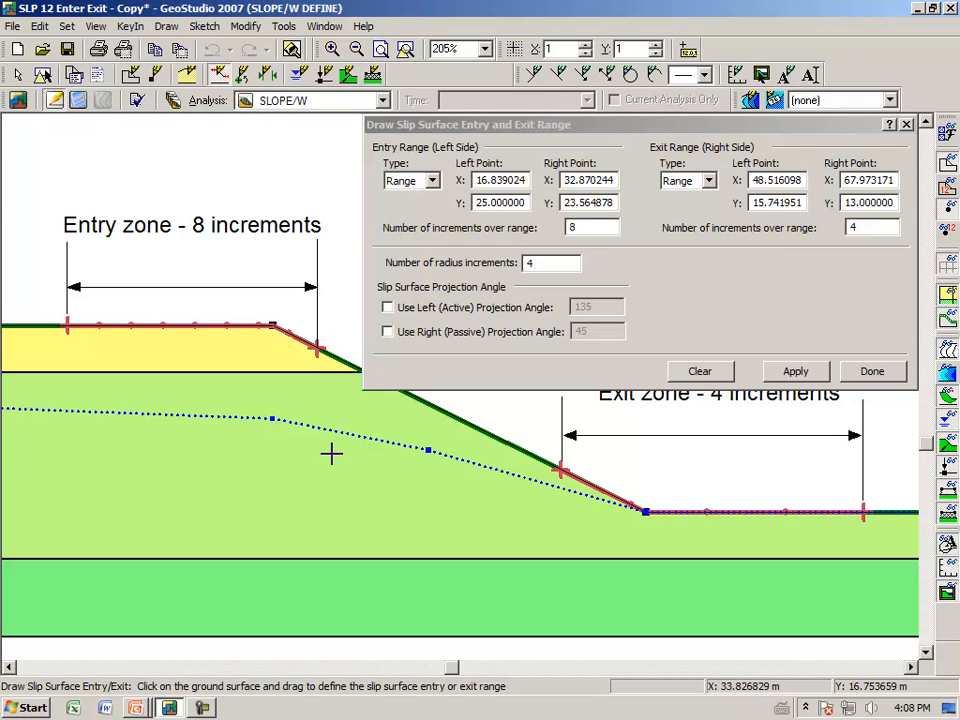
# Set the entry range's left point to X 17 and its right point to X 33
pyautogui.doubleClick(524, 180)
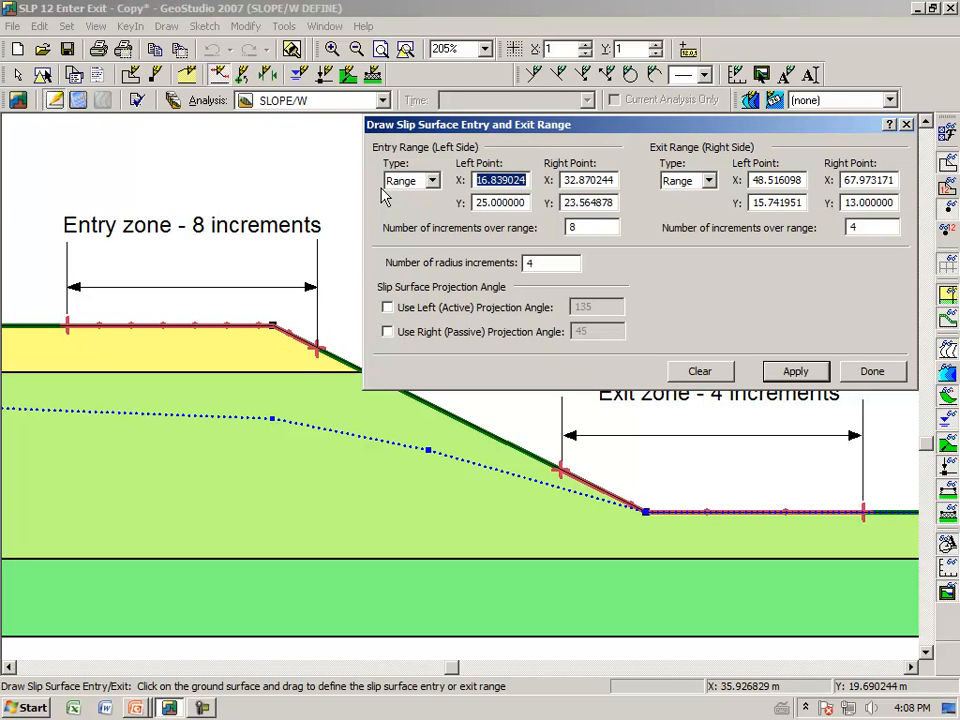
pyautogui.write('1')
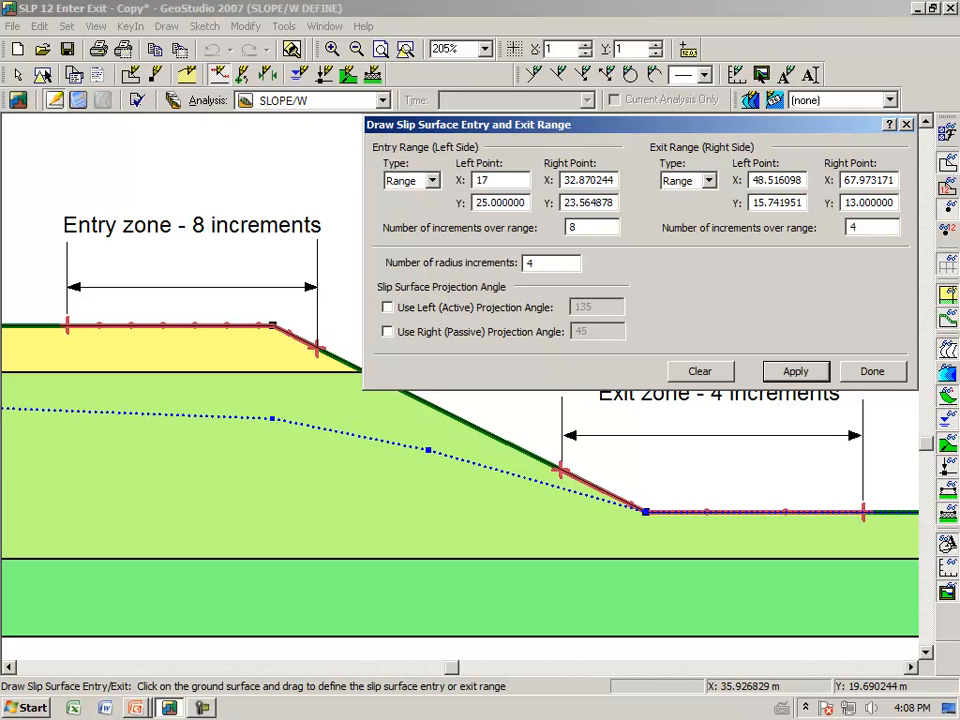
pyautogui.write('7')
pyautogui.press('Tab')
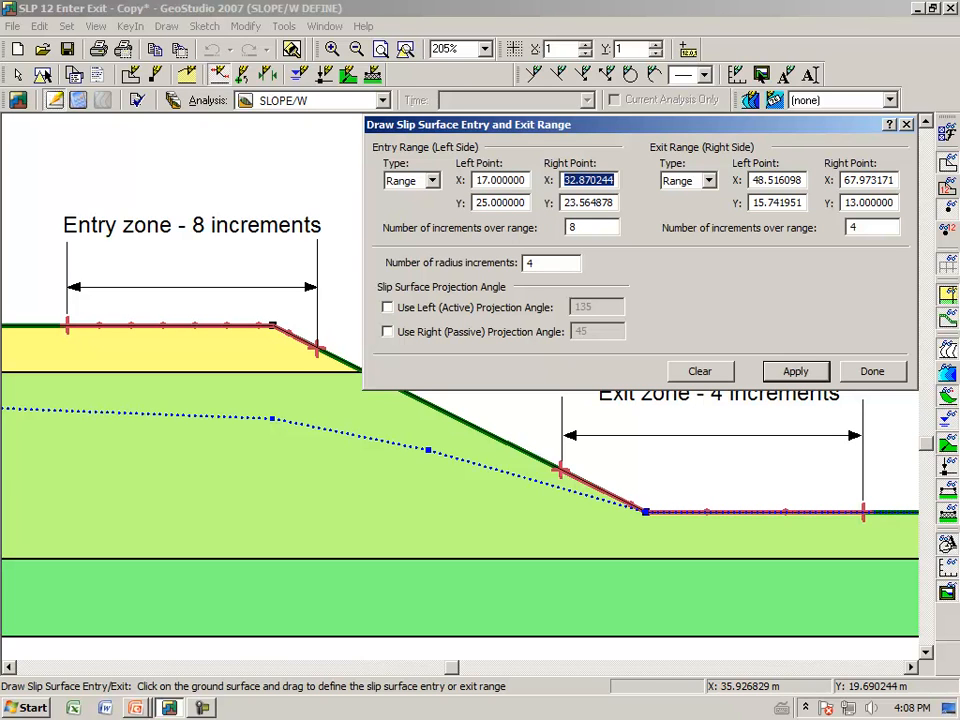
pyautogui.write('33')
pyautogui.press('Tab')
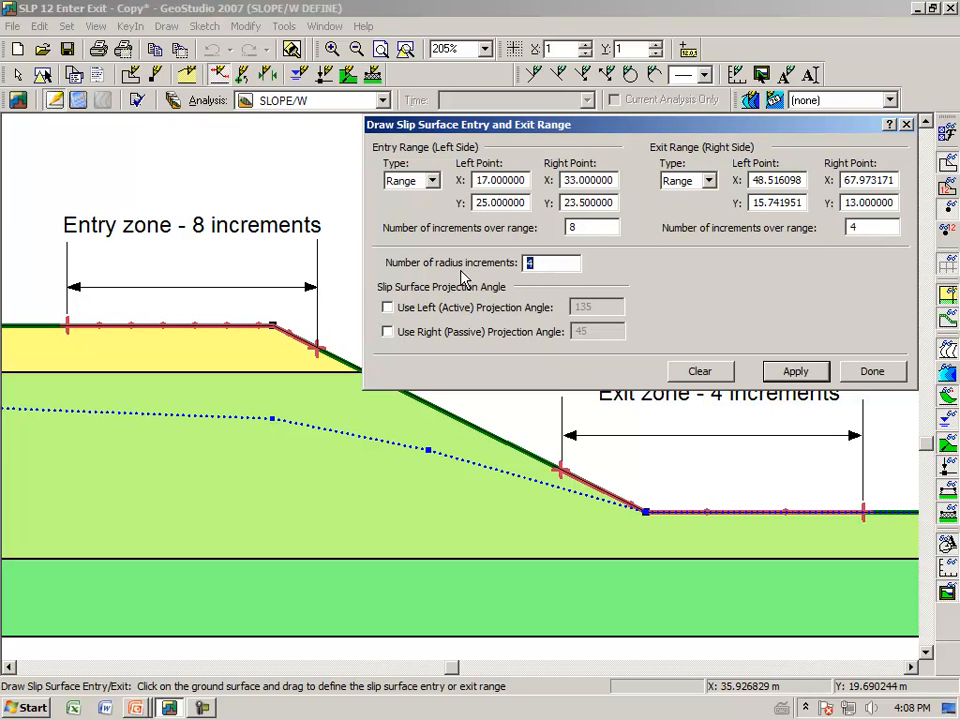
# Set the number of radius increments to 10 and apply the entry and exit range definition
pyautogui.press('Tab')
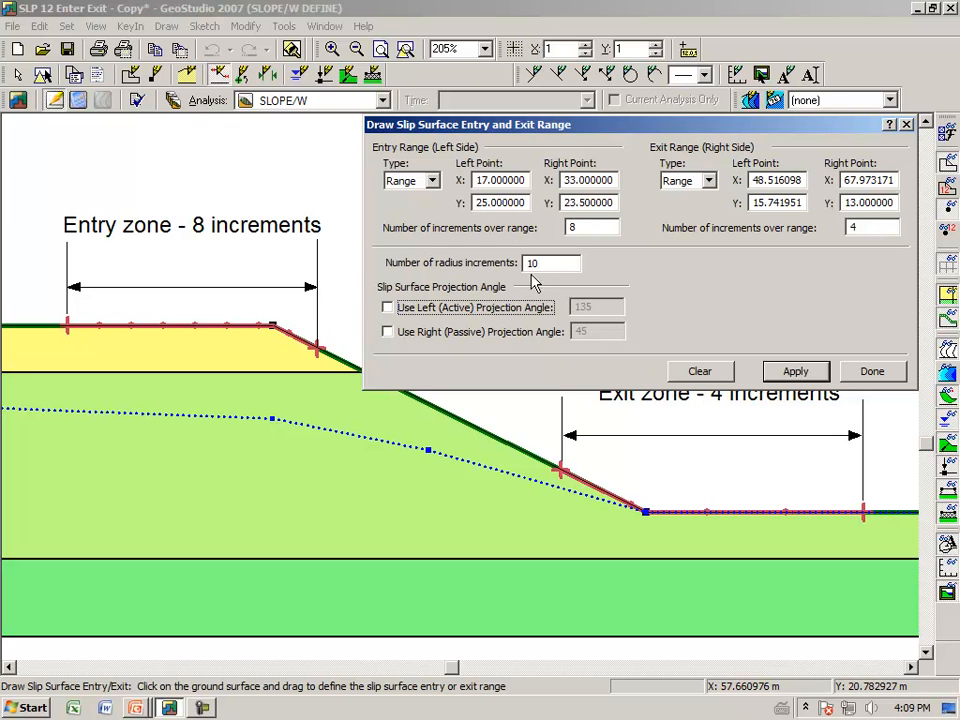
pyautogui.click(810, 372)
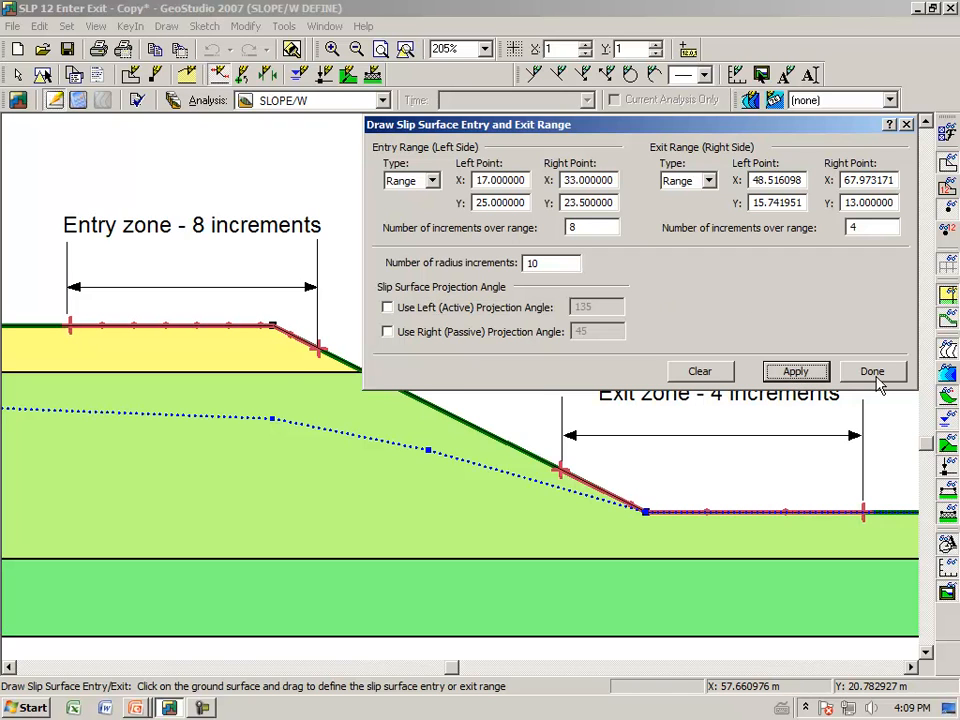
pyautogui.click(872, 372)
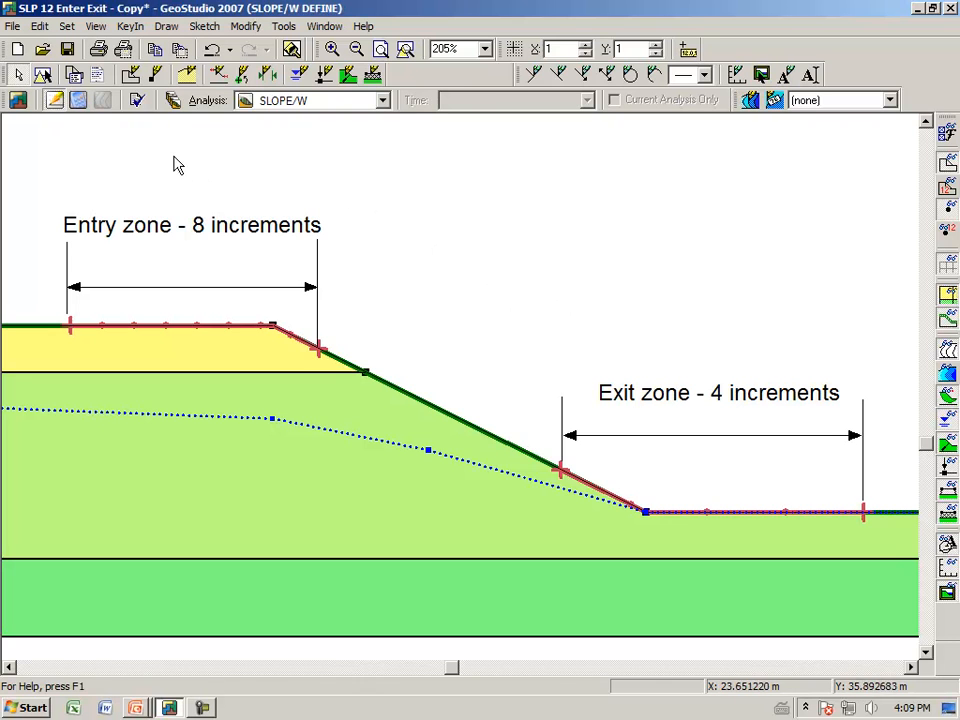
# Verify and solve the SLOPE/W analysis and display its computed results
pyautogui.click(137, 101)
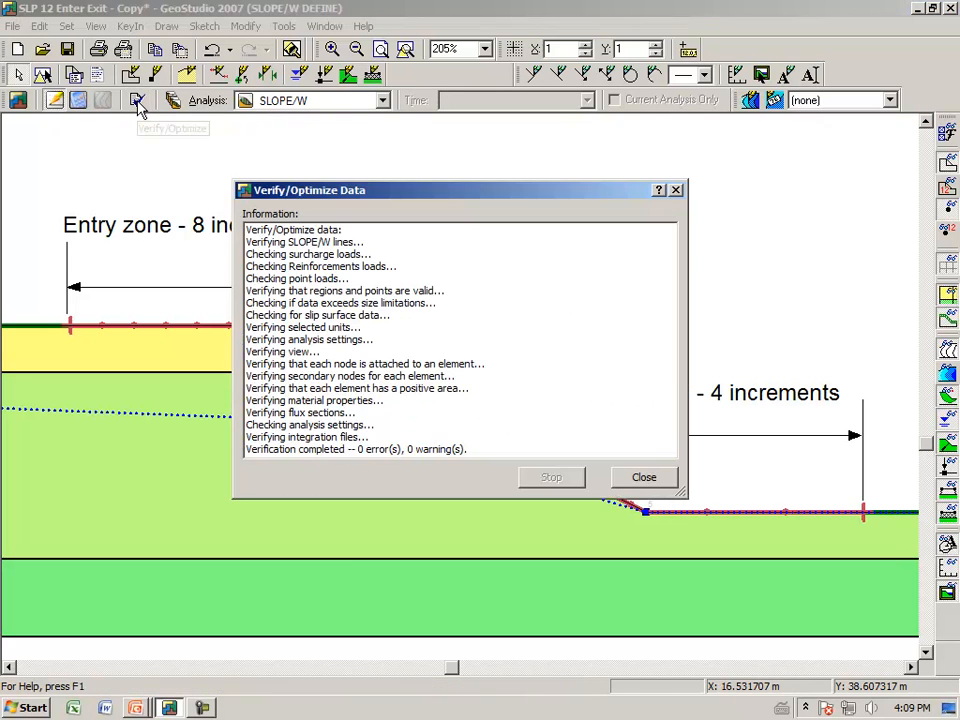
pyautogui.click(644, 478)
pyautogui.click(78, 101)
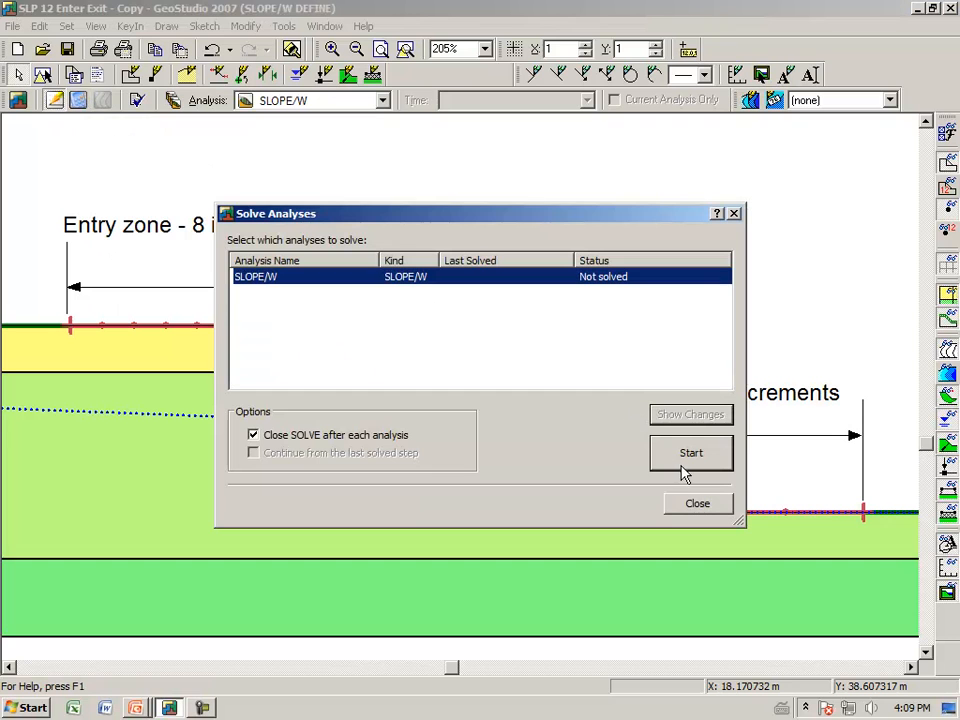
pyautogui.click(688, 468)
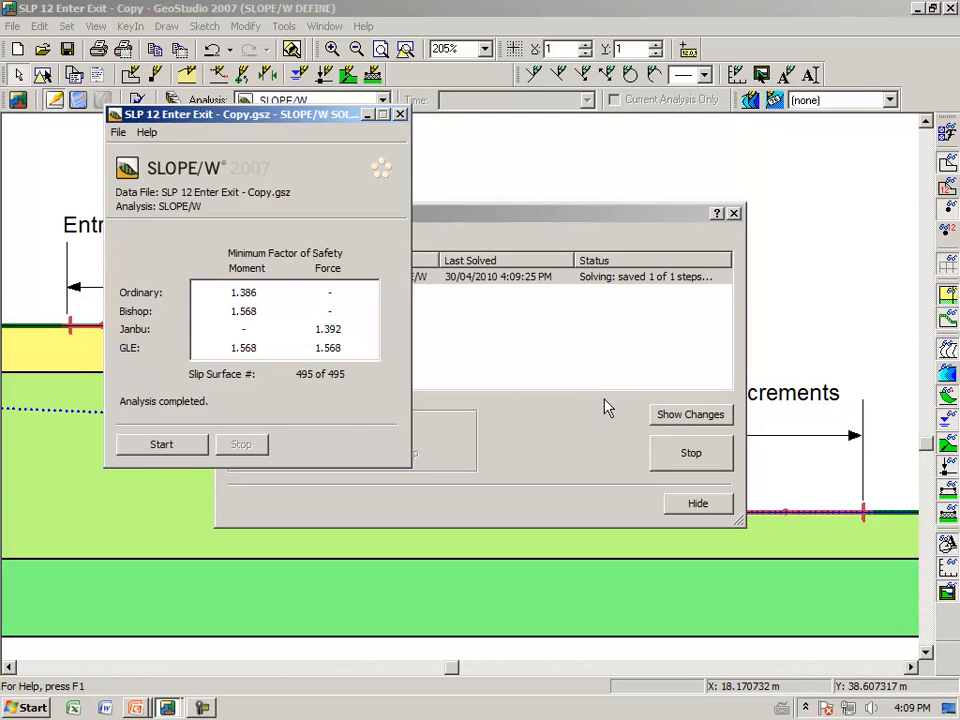
pyautogui.click(697, 502)
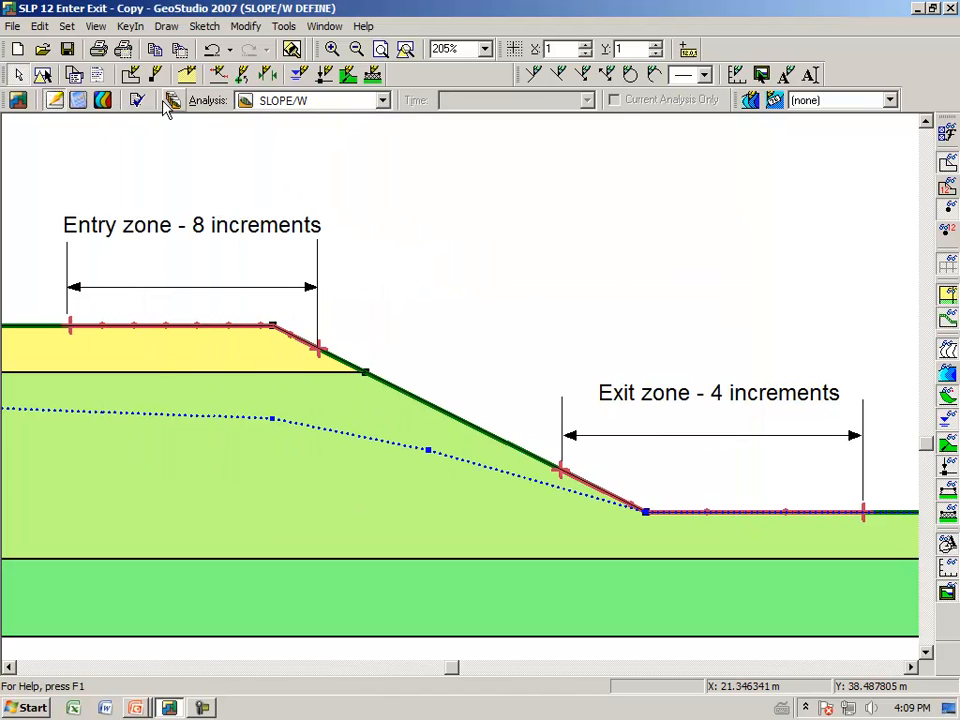
pyautogui.click(108, 106)
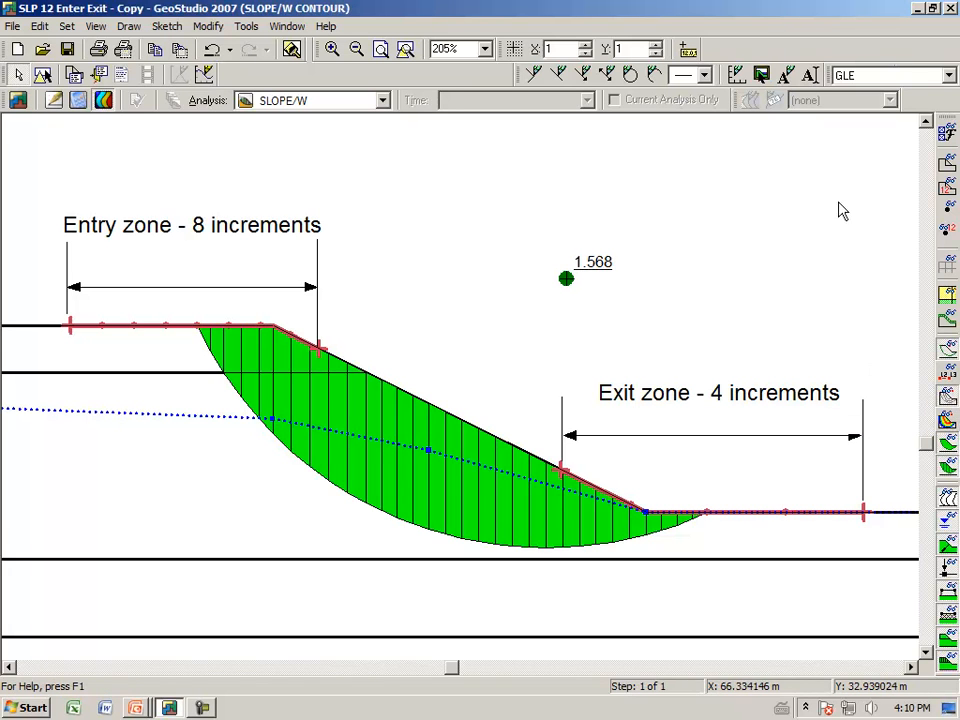
# Set the multiple slip surfaces display to 100 so the trial surfaces are drawn over the critical one
pyautogui.click(944, 132)
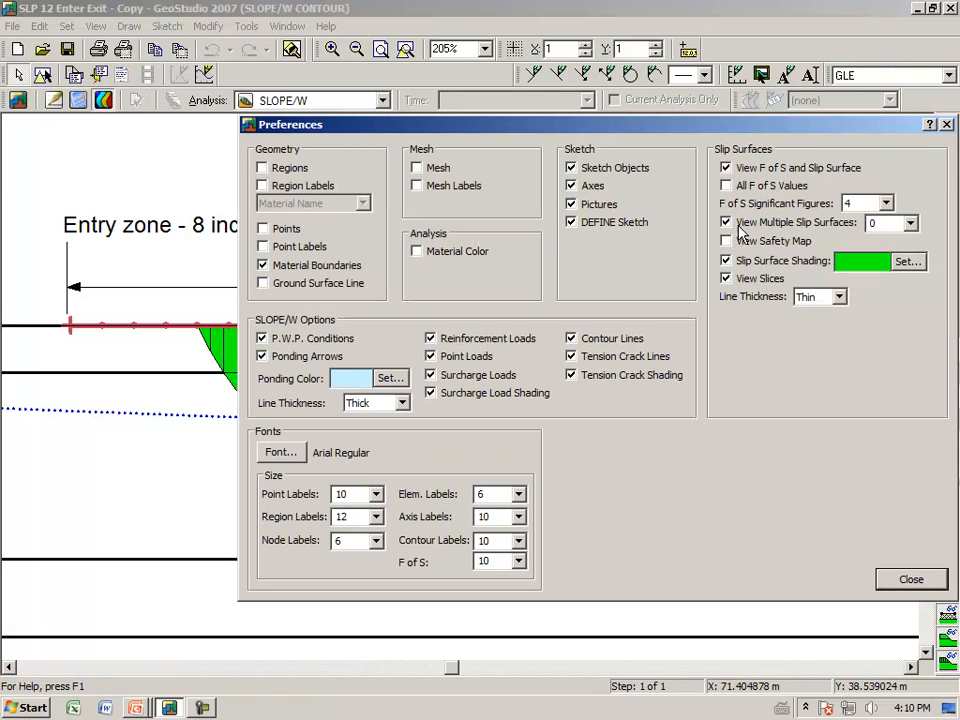
pyautogui.click(911, 223)
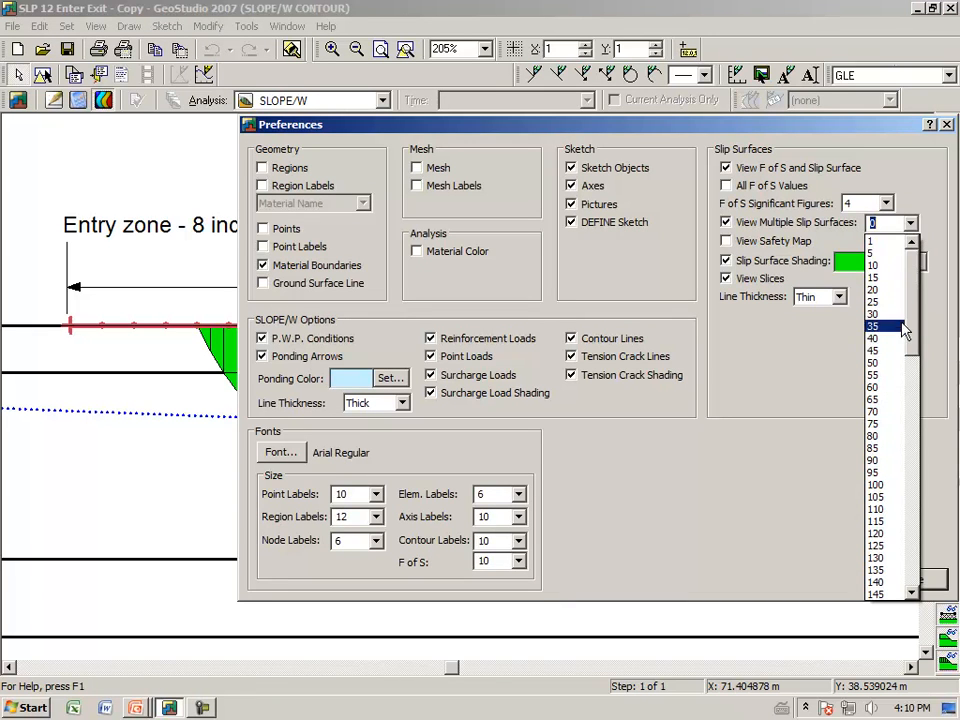
pyautogui.click(881, 487)
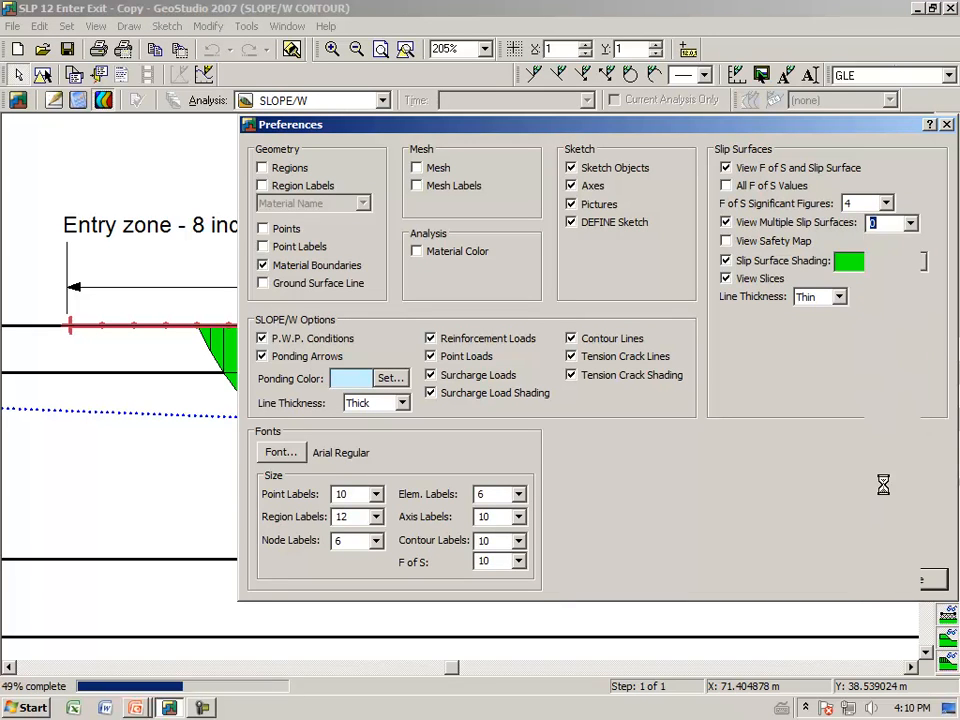
pyautogui.click(909, 578)
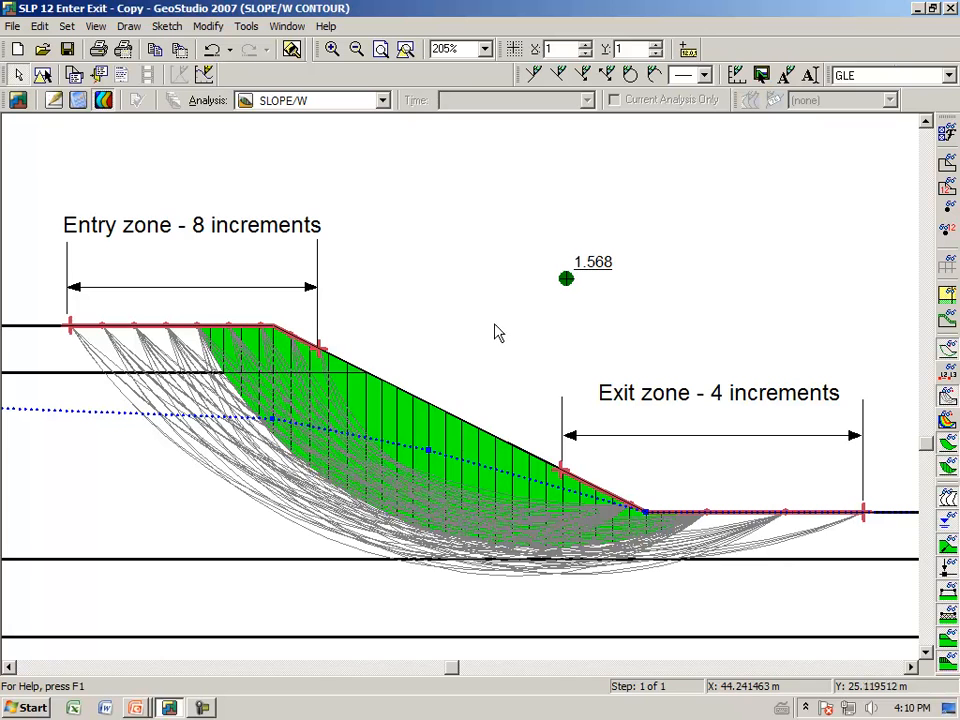
# Replace the multiple slip surfaces display with the safety map and turn off the slip surface shading
pyautogui.click(945, 420)
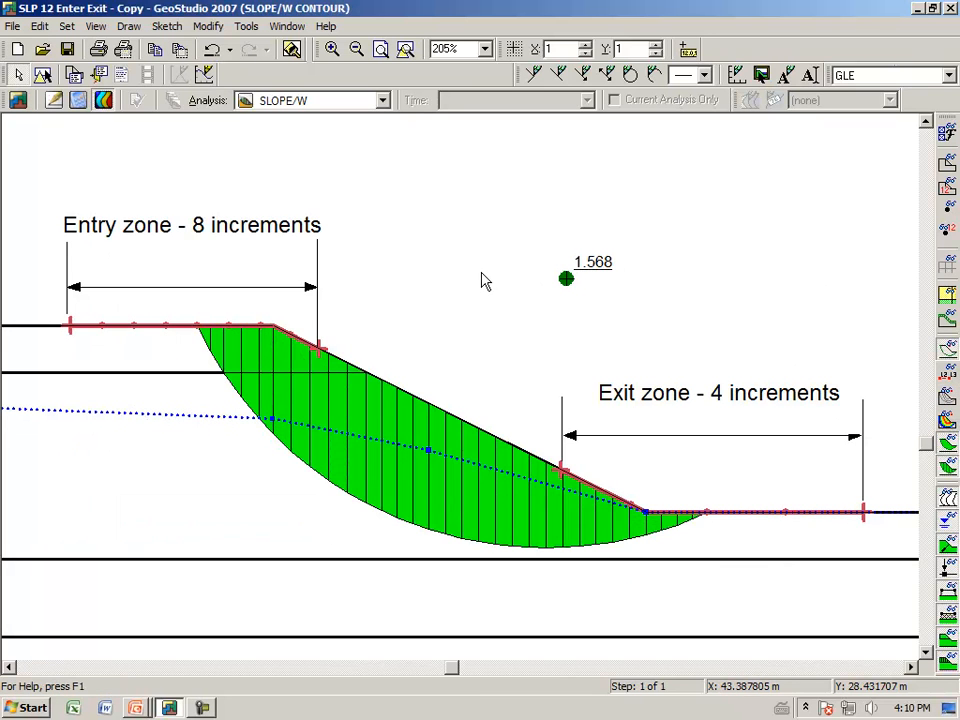
pyautogui.click(946, 134)
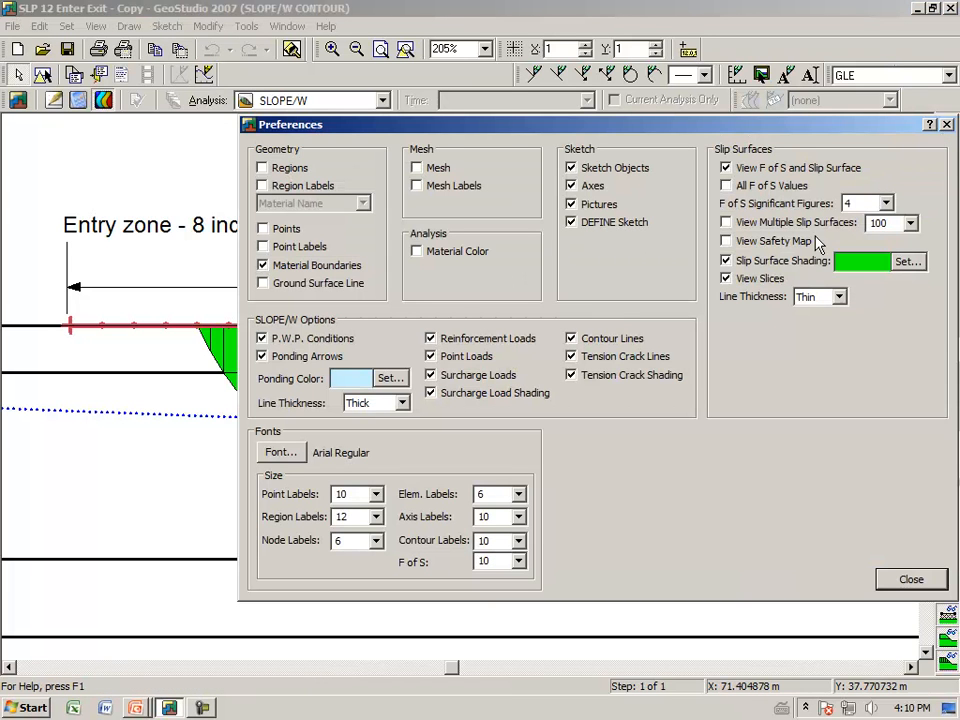
pyautogui.click(727, 242)
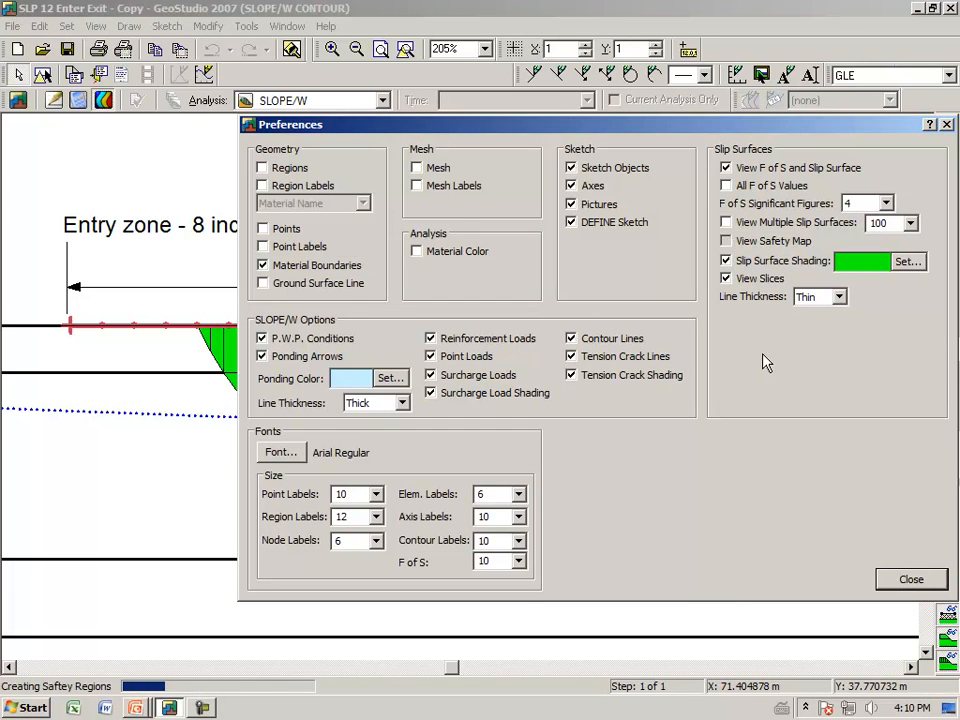
pyautogui.click(911, 580)
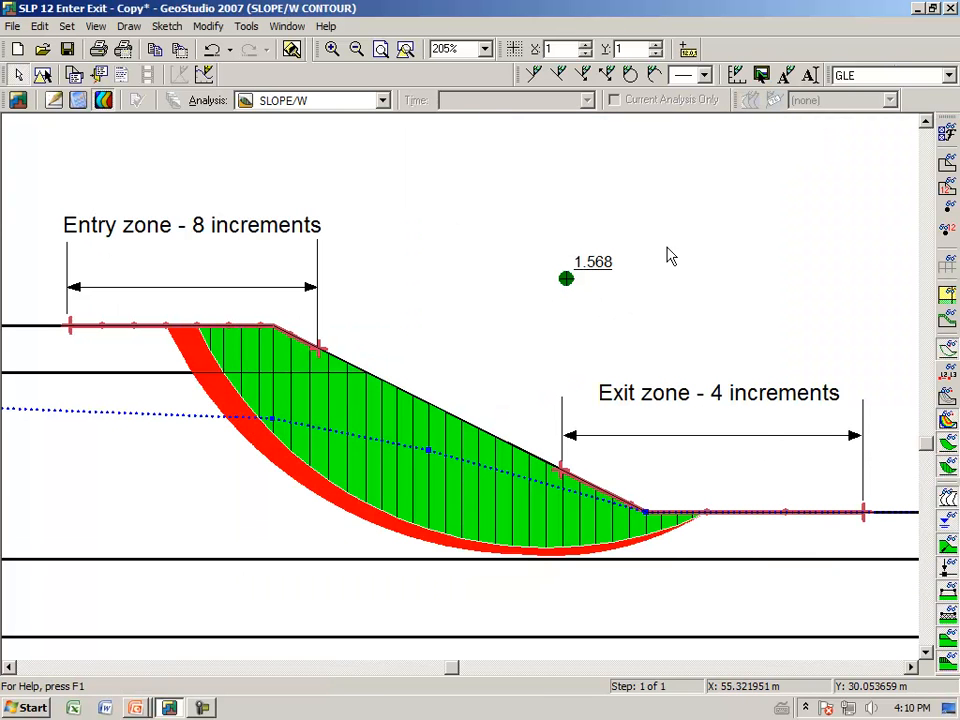
pyautogui.click(946, 451)
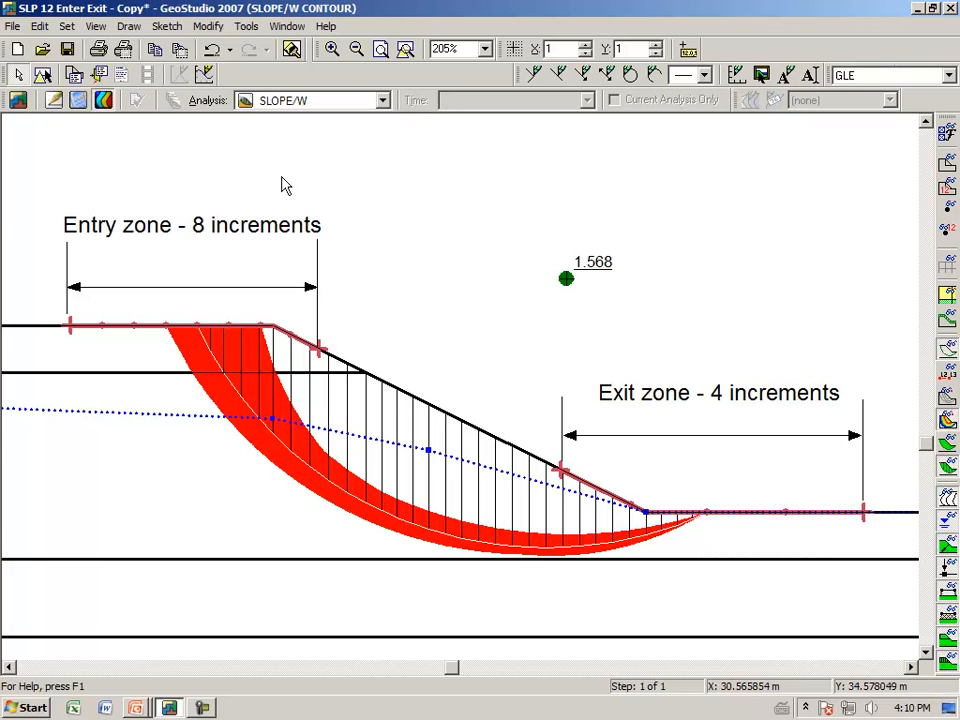
# Set the safety map increment to 0.1 and apply it
pyautogui.click(130, 28)
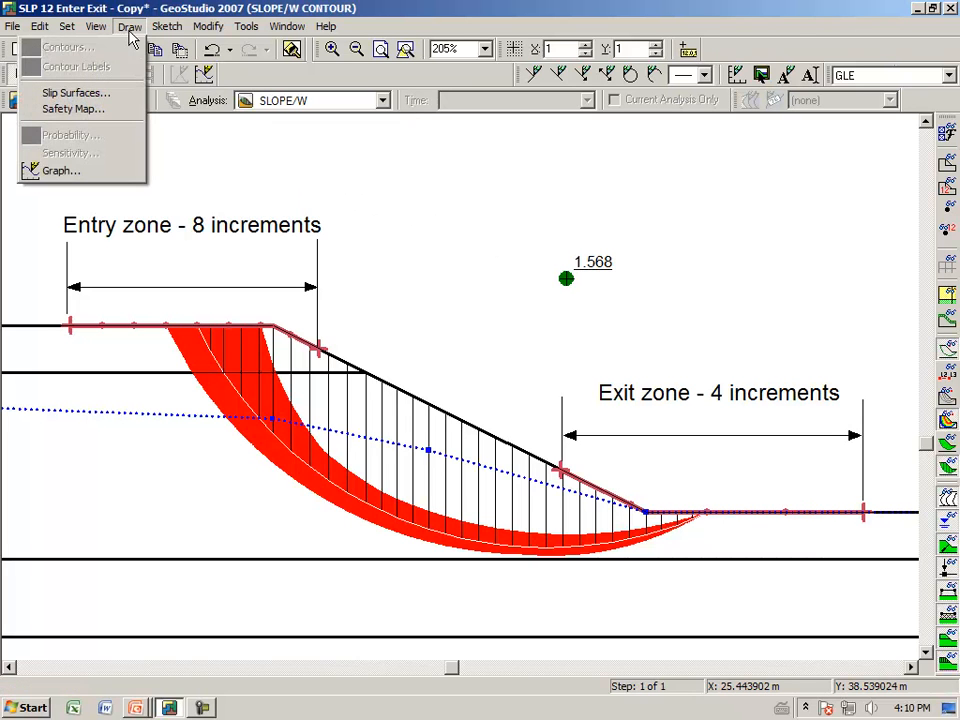
pyautogui.click(114, 118)
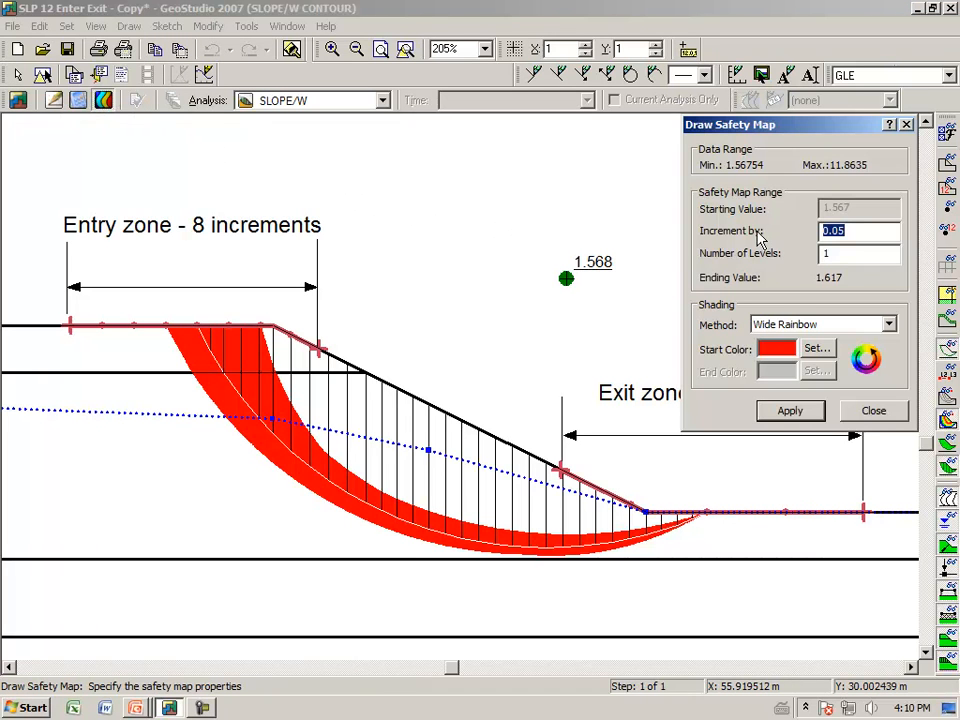
pyautogui.moveTo(812, 130); pyautogui.dragTo(597, 121)
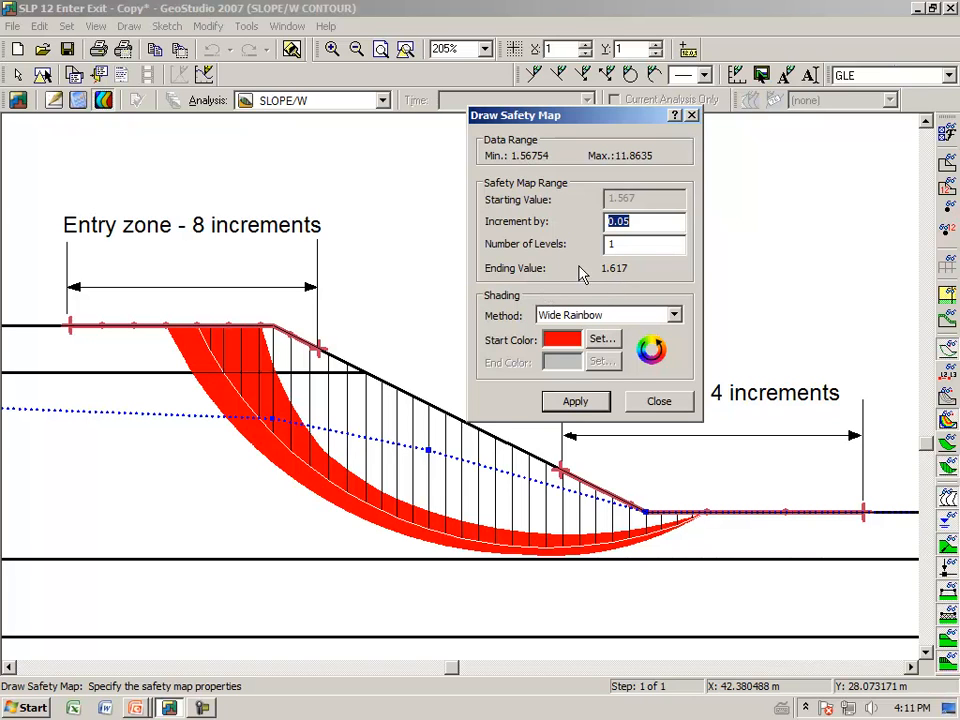
pyautogui.click(656, 222)
pyautogui.press('BackSpace')
pyautogui.press('BackSpace')
pyautogui.write('1')
pyautogui.click(589, 408)
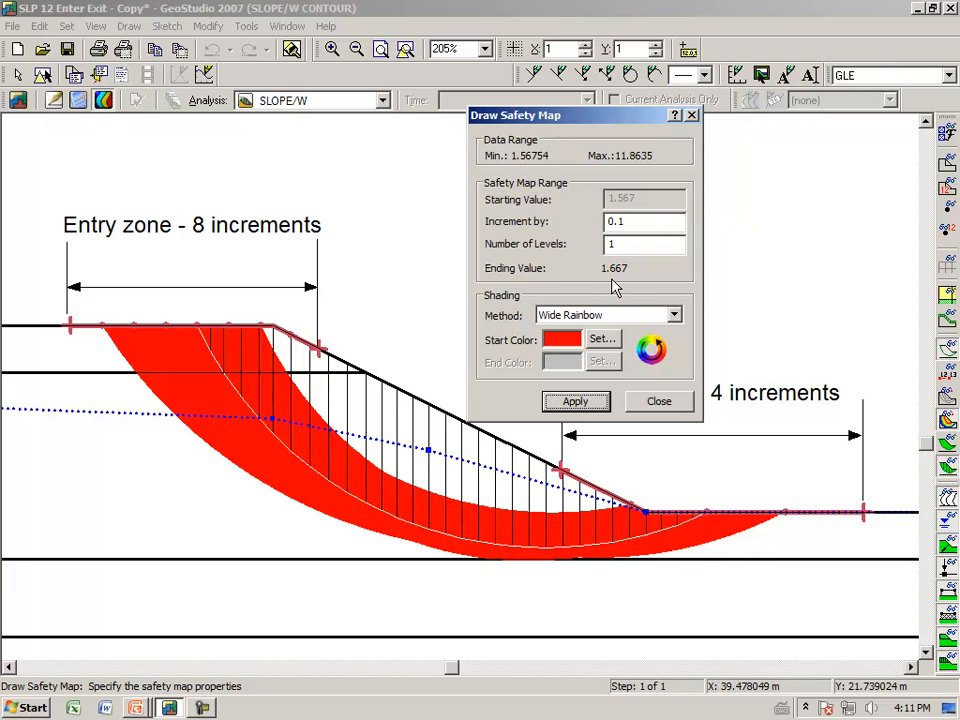
# Set the safety map increment to 0.05 and apply it
pyautogui.click(644, 223)
pyautogui.press('BackSpace')
pyautogui.write('05')
pyautogui.click(590, 409)
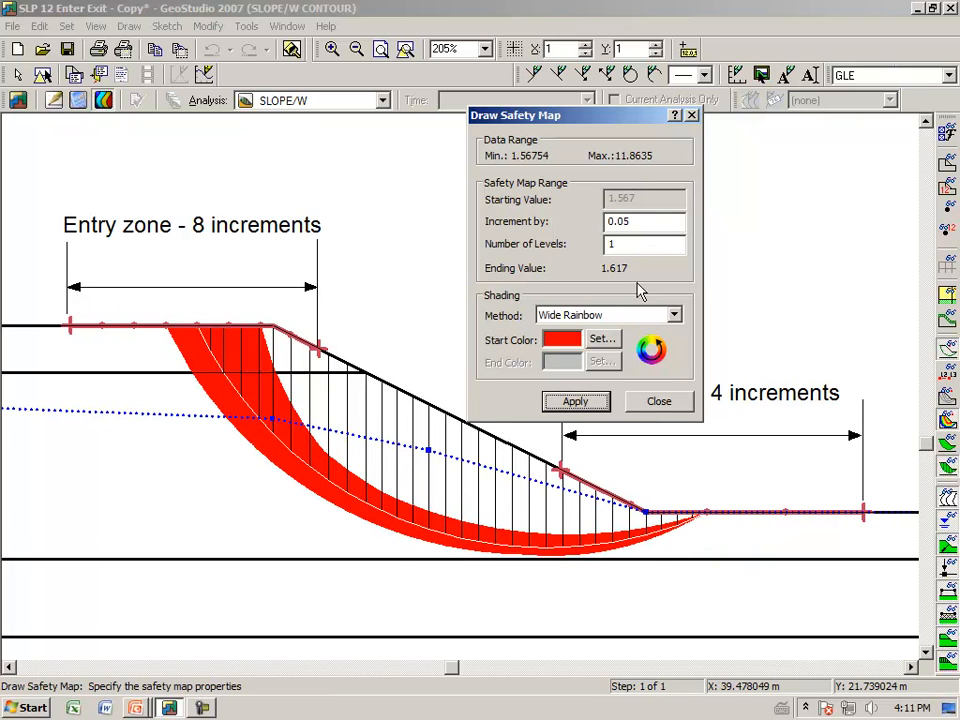
# Set the safety map's number of levels to 3 and apply it
pyautogui.moveTo(627, 243); pyautogui.dragTo(570, 248)
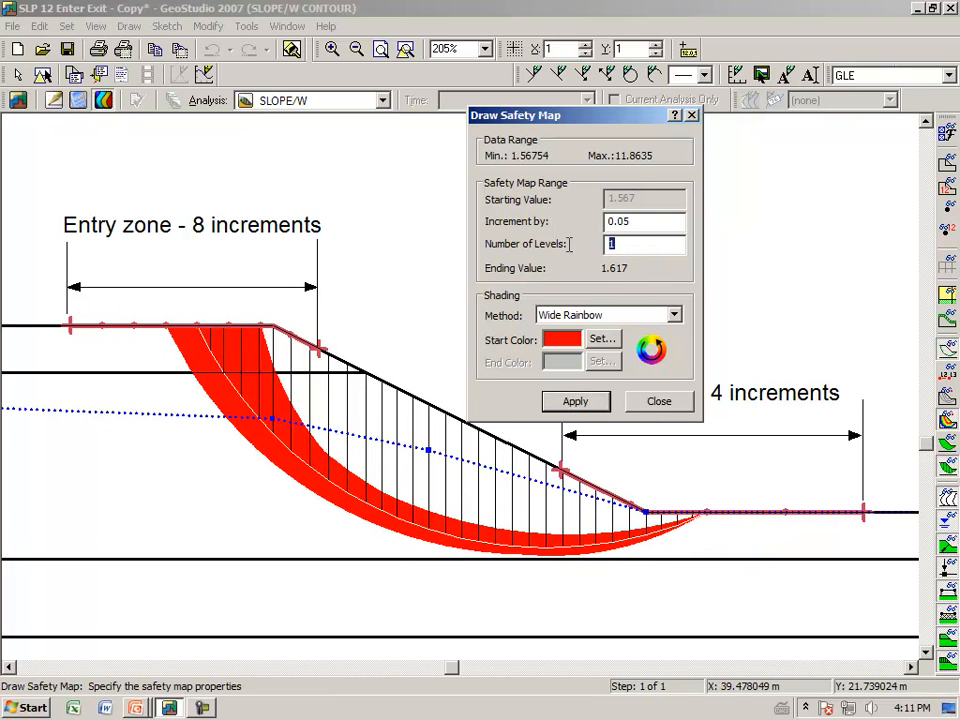
pyautogui.write('3')
pyautogui.click(576, 403)
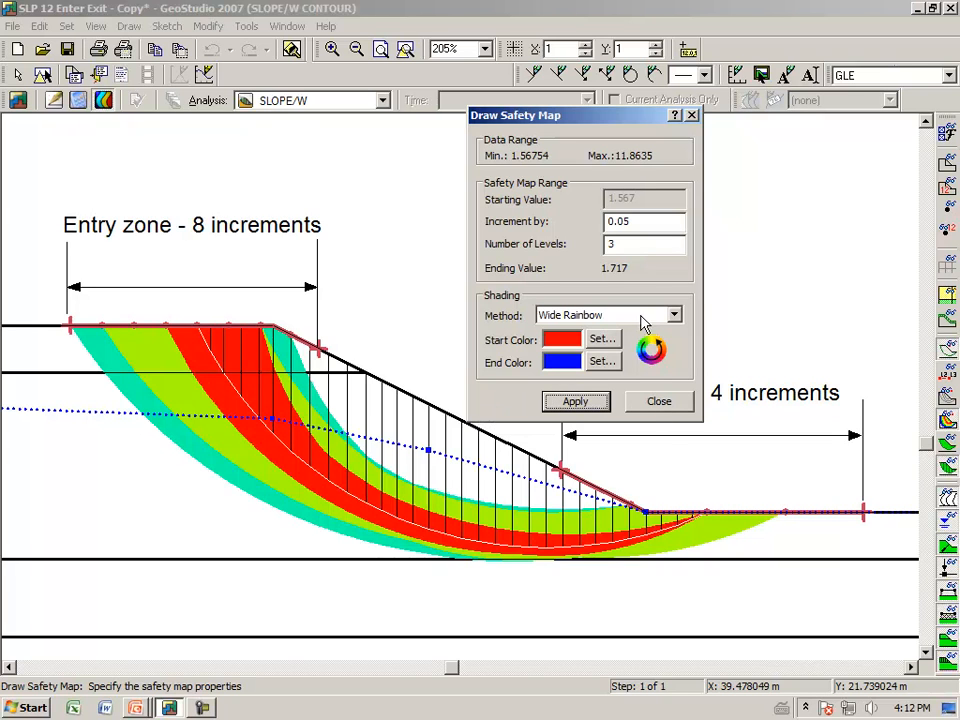
# Set the safety map's number of levels to 1, apply it and close the safety map settings
pyautogui.moveTo(630, 246); pyautogui.dragTo(606, 252)
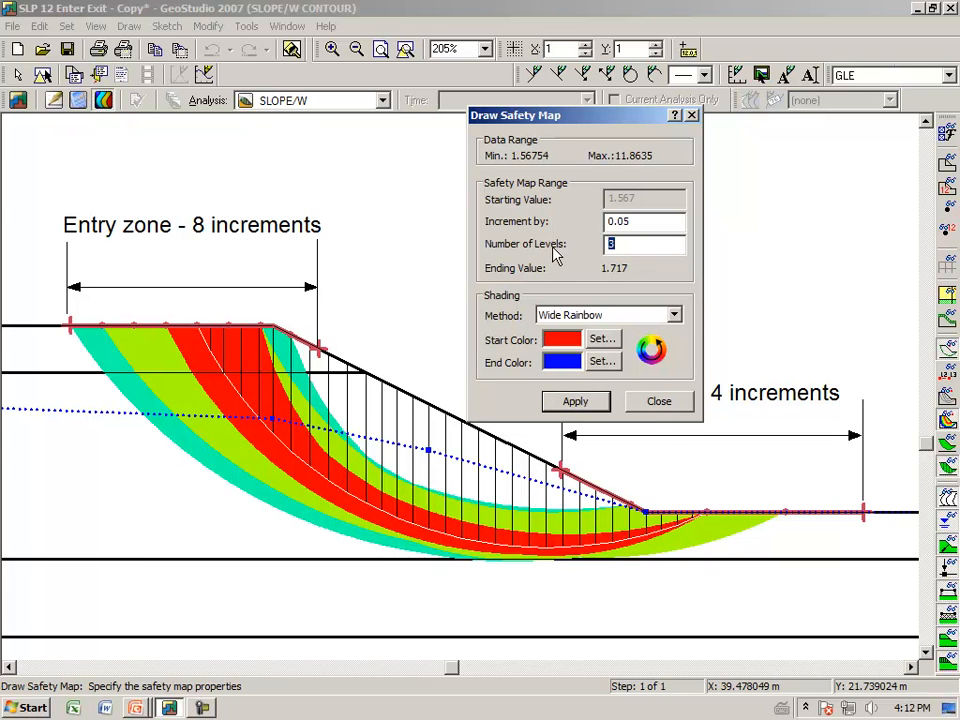
pyautogui.write('1')
pyautogui.click(577, 405)
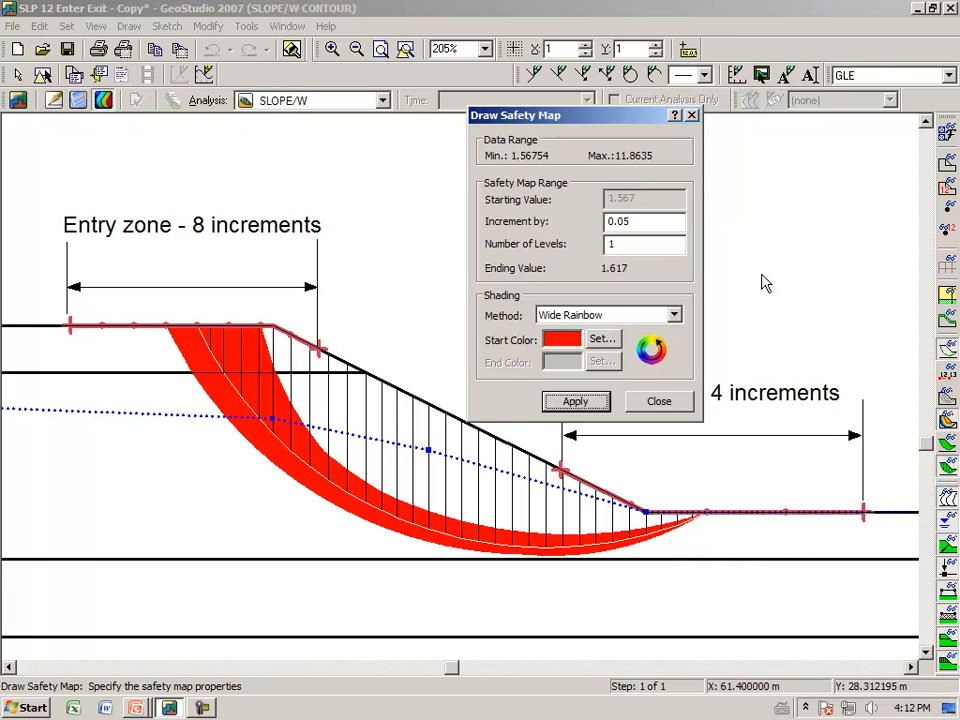
pyautogui.click(658, 402)
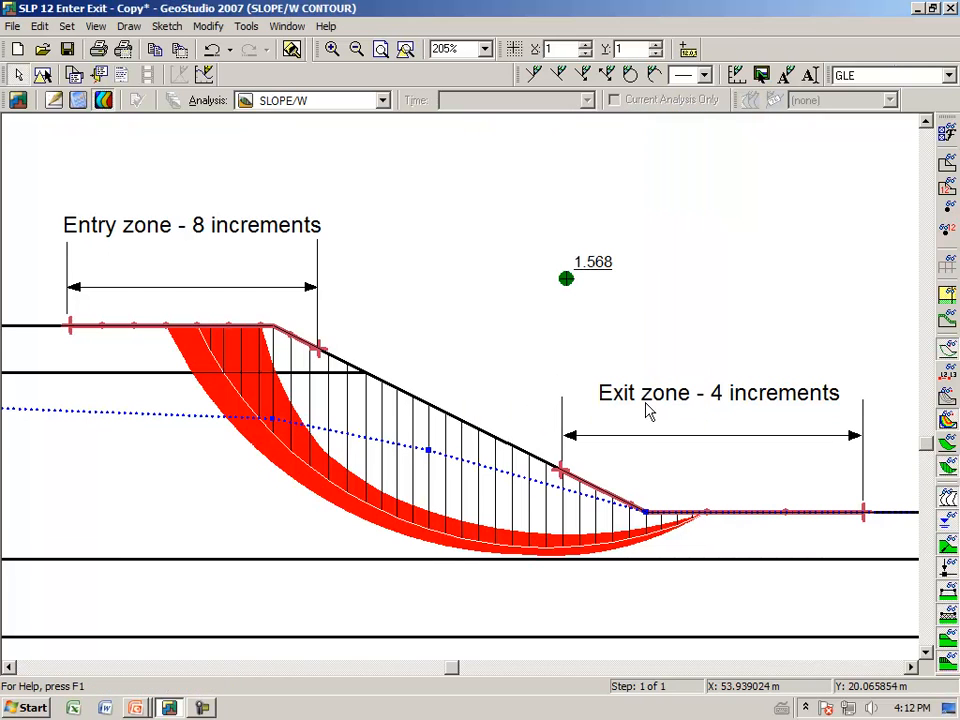
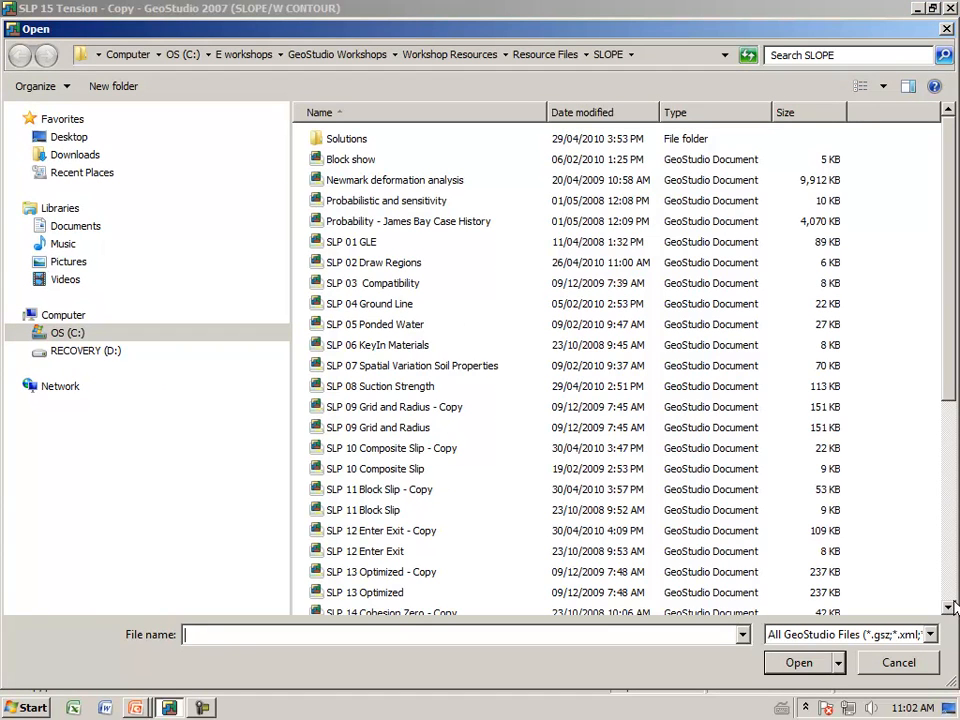
# Open the SLP 16 Footing - Copy file from the SLOPE folder and fit all defined objects in the window
pyautogui.click(950, 608)
pyautogui.click(950, 608)
pyautogui.click(950, 608)
pyautogui.click(950, 608)
pyautogui.click(950, 608)
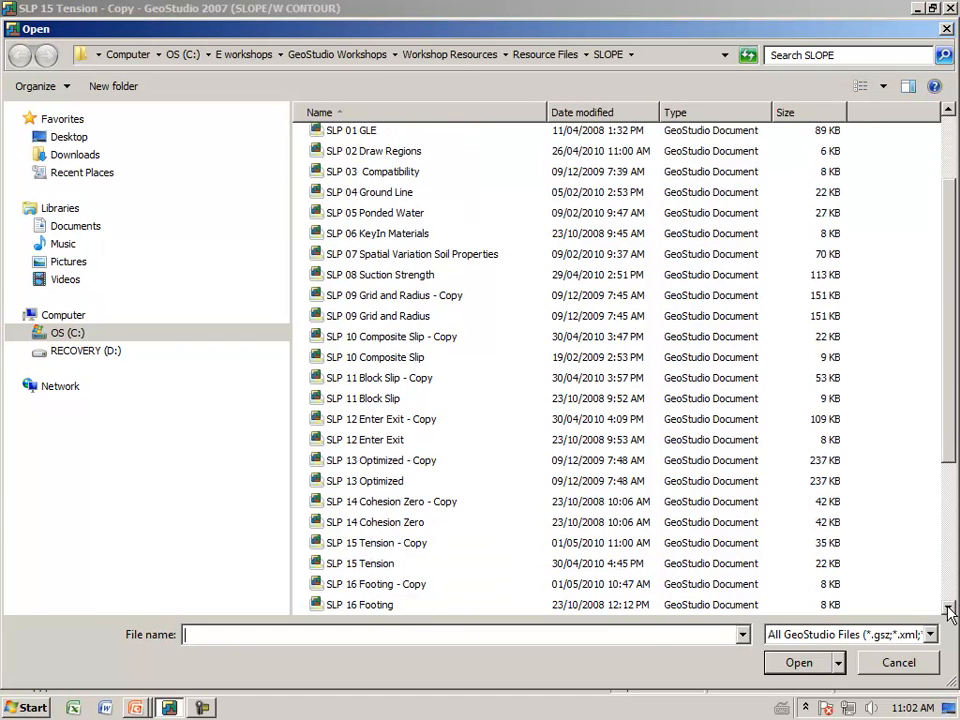
pyautogui.click(362, 585)
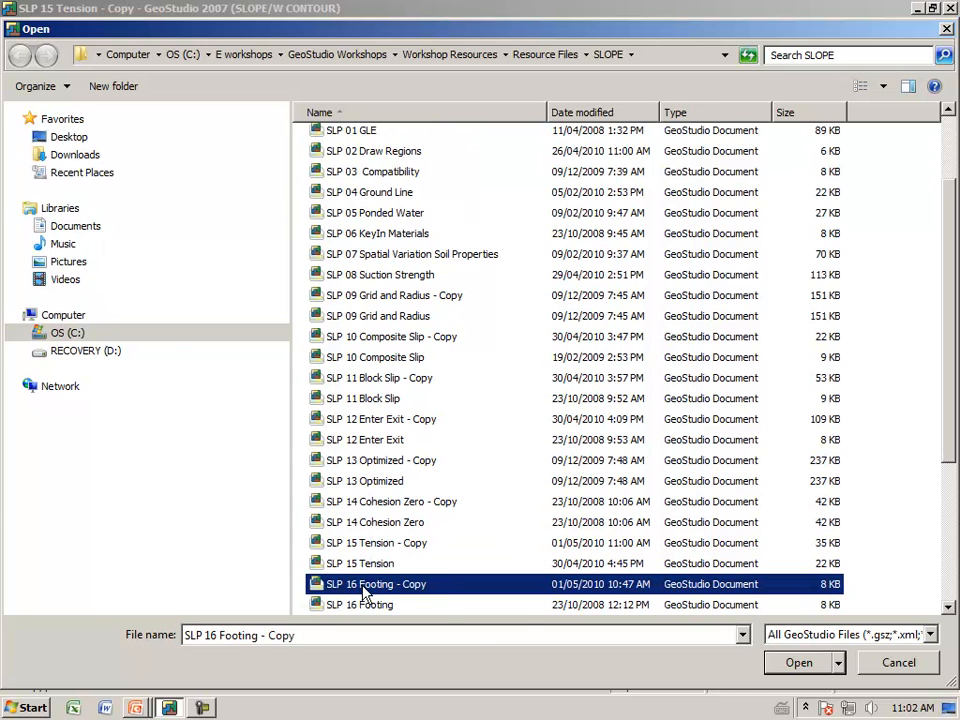
pyautogui.click(797, 663)
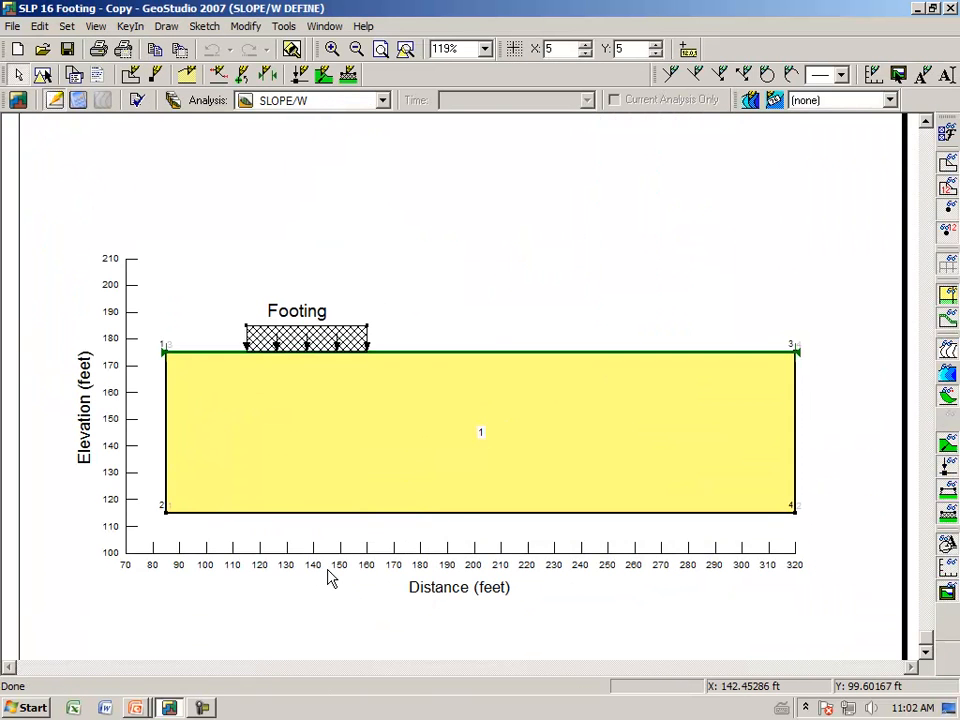
pyautogui.click(404, 50)
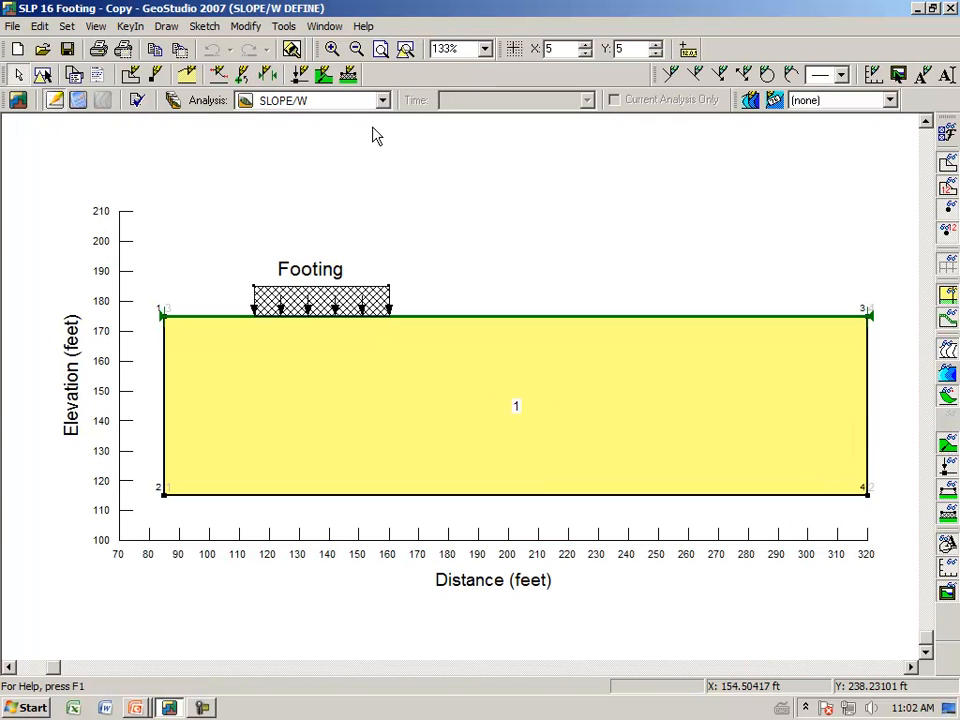
# Review the SLOPE/W analysis's slip surface settings, then close the analysis definition
pyautogui.click(172, 102)
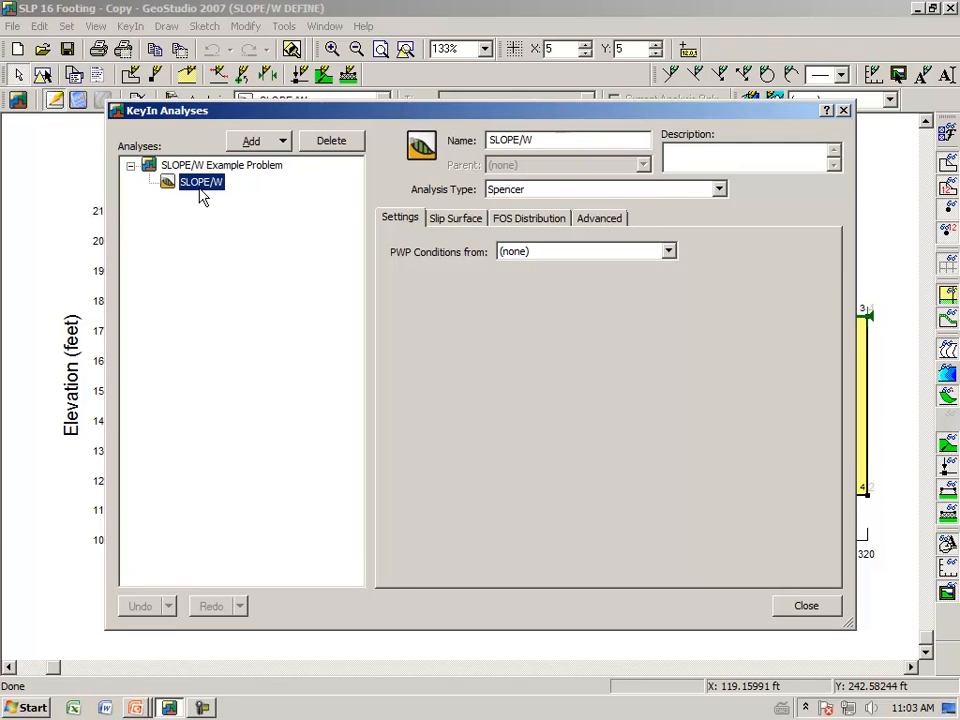
pyautogui.click(452, 222)
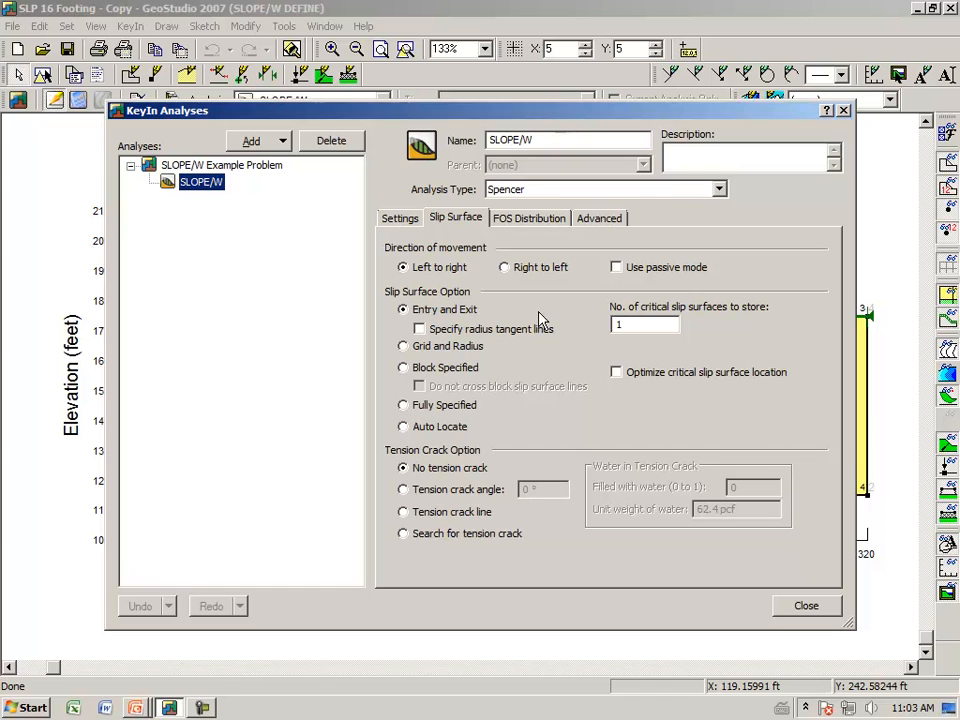
pyautogui.click(805, 607)
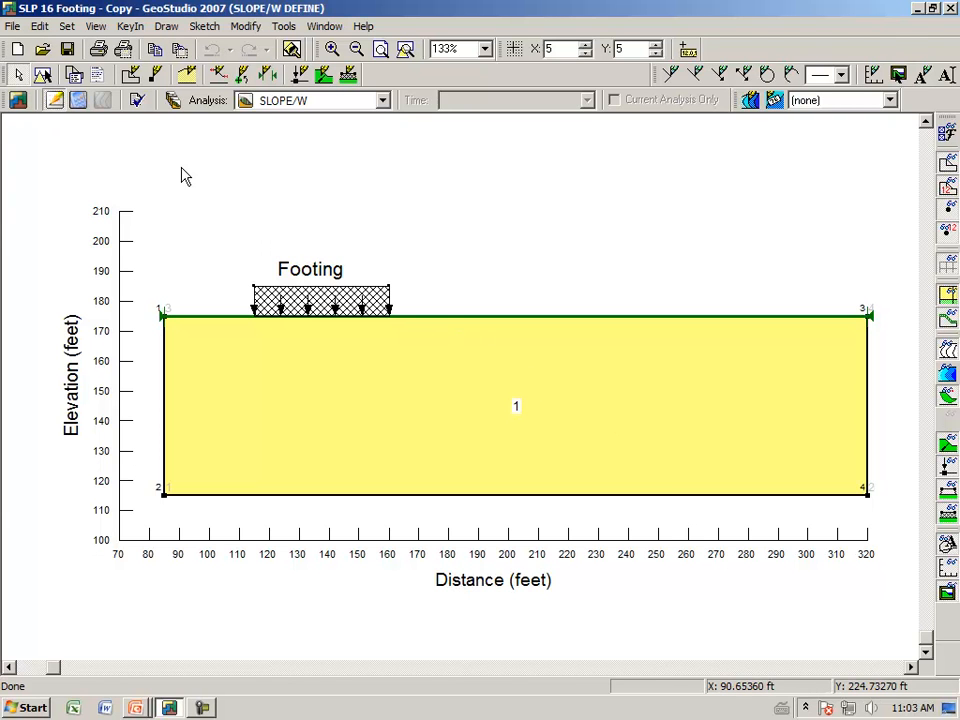
# Draw the slip surface entry point at X about 115.3 ft by the footing's edge and an exit range from X about 186.5 to 275.7 ft
pyautogui.click(166, 27)
pyautogui.moveTo(166, 141)
pyautogui.click(229, 139)
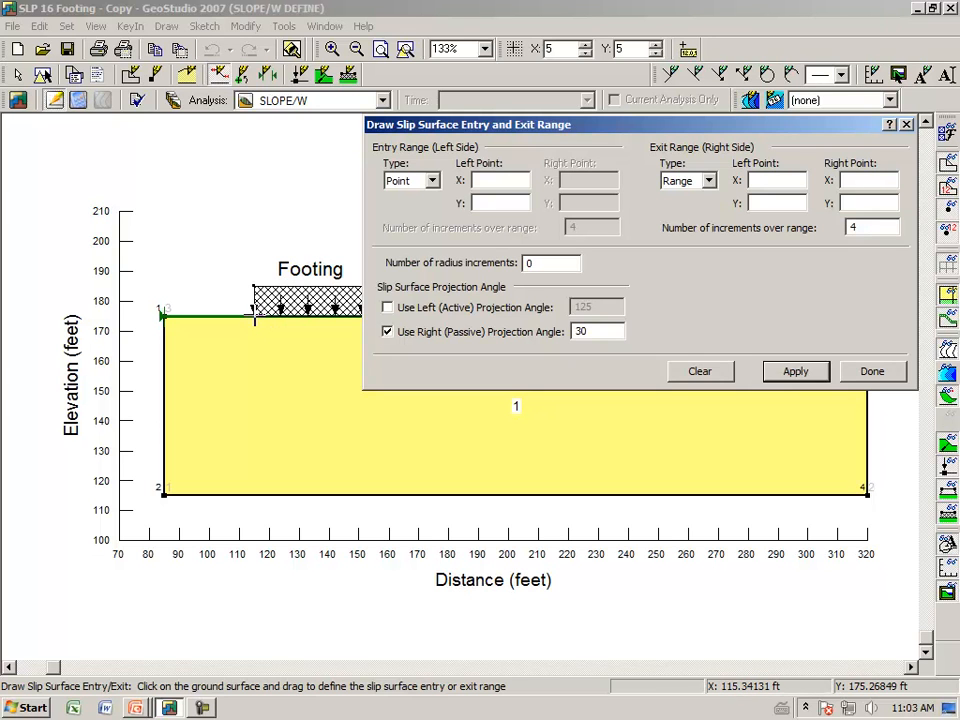
pyautogui.click(255, 316)
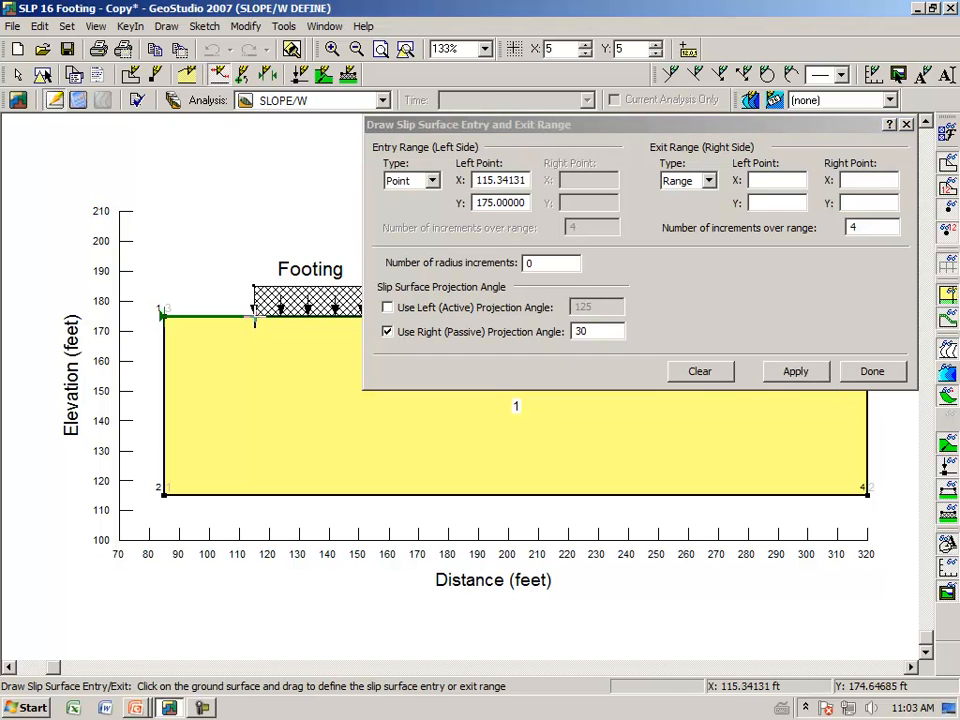
pyautogui.moveTo(663, 133)
pyautogui.mouseDown()
pyautogui.moveTo(600, 247)
pyautogui.moveTo(497, 372)
pyautogui.mouseUp()
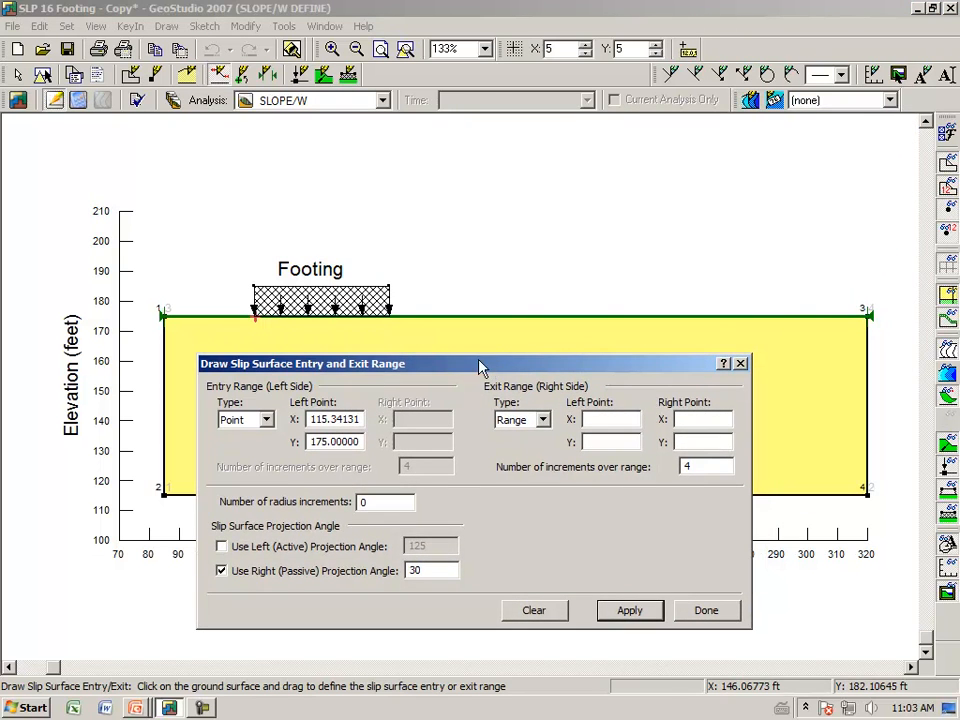
pyautogui.moveTo(467, 317); pyautogui.dragTo(737, 319)
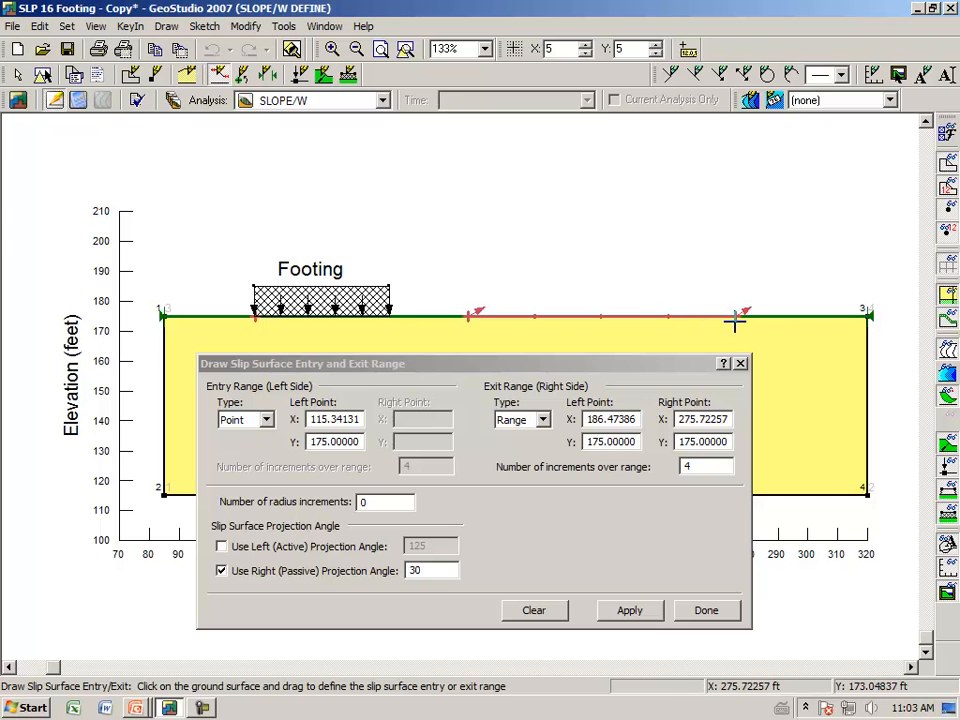
# Set the exit range's number of increments to 10, apply it and finish the entry and exit definition
pyautogui.click(700, 467)
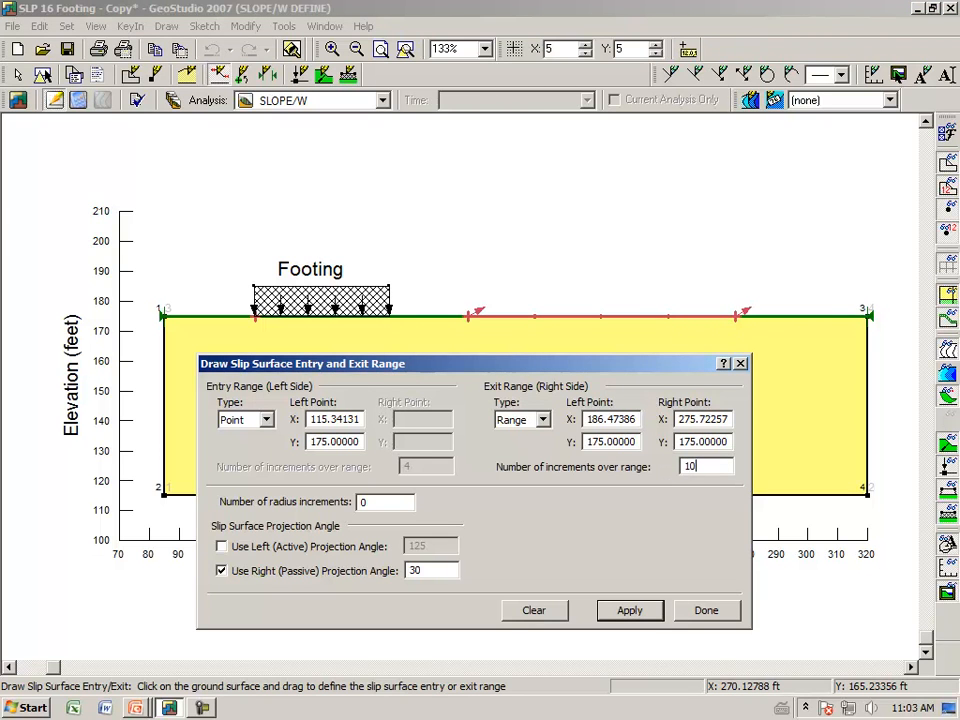
pyautogui.click(557, 609)
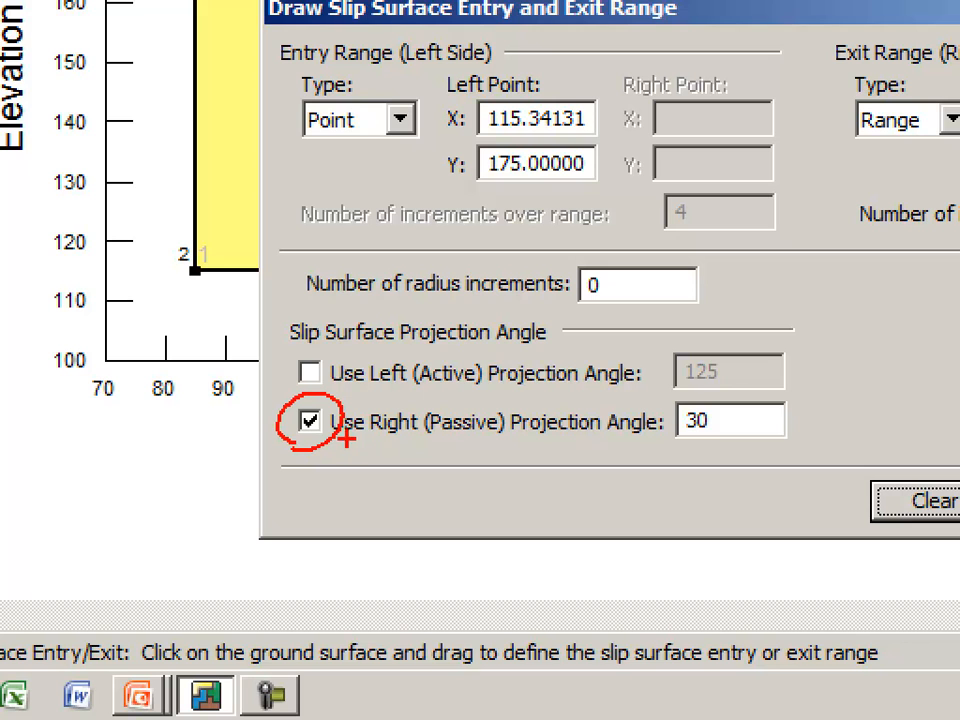
pyautogui.moveTo(706, 438); pyautogui.dragTo(770, 437)
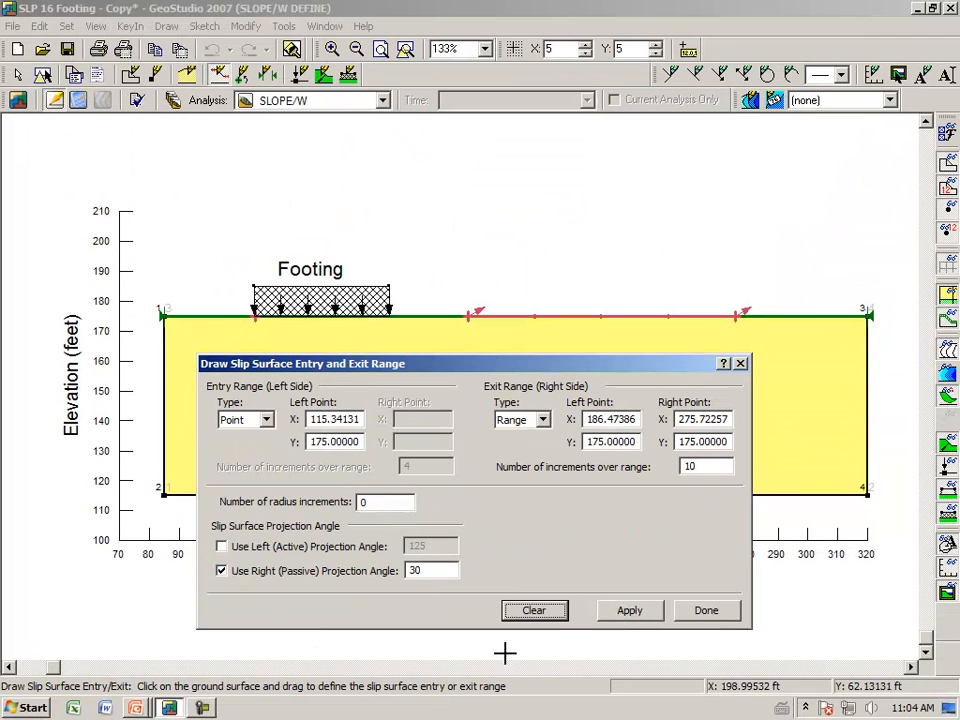
pyautogui.click(650, 612)
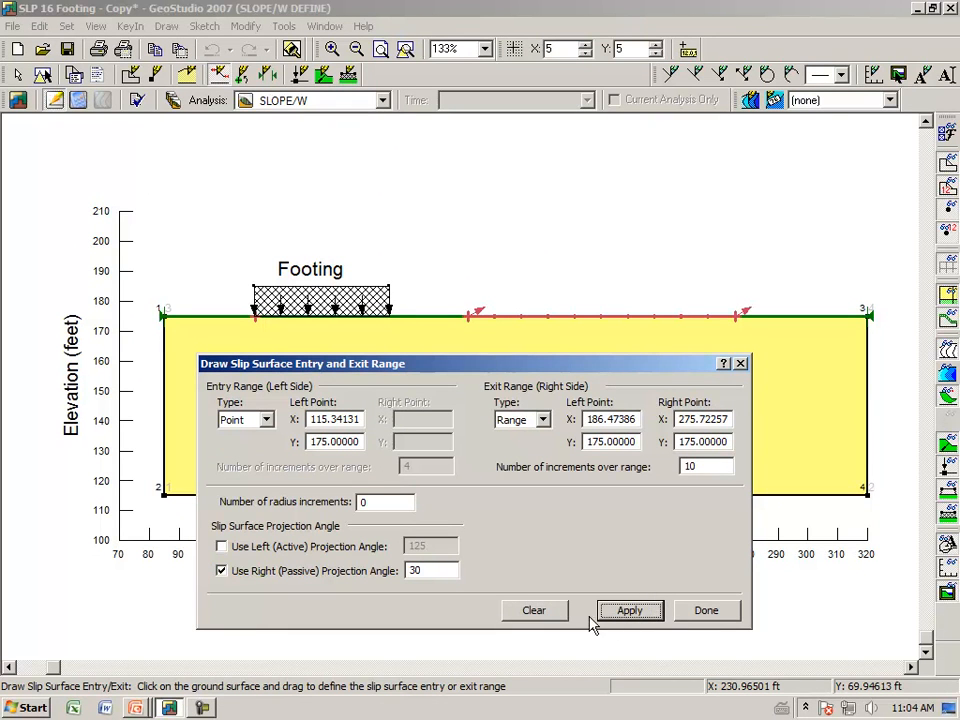
pyautogui.click(688, 612)
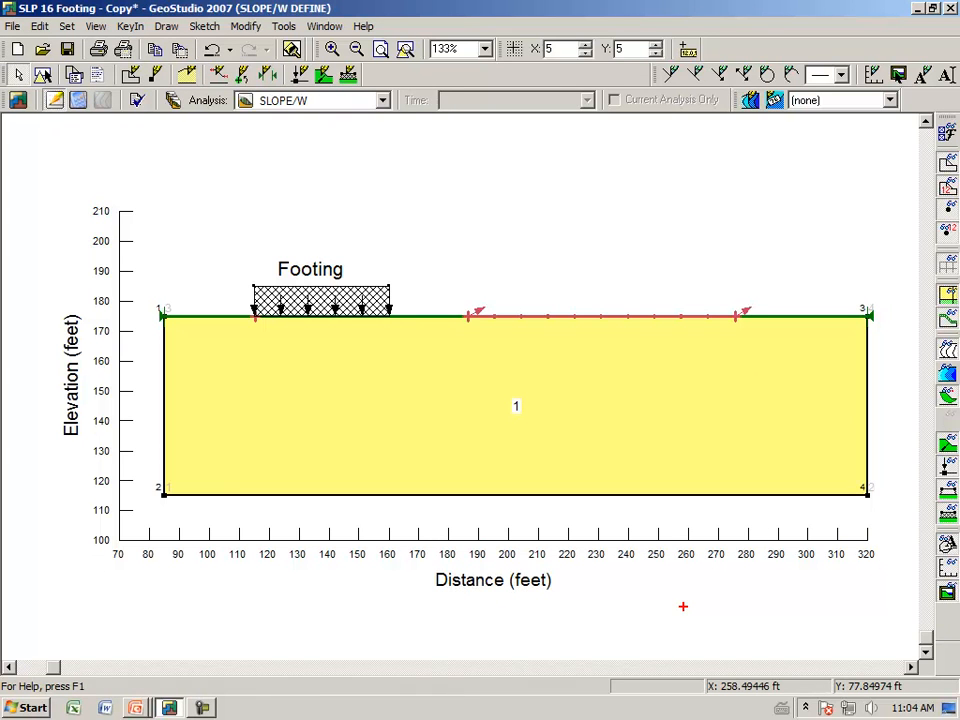
pyautogui.moveTo(453, 325); pyautogui.dragTo(451, 309)
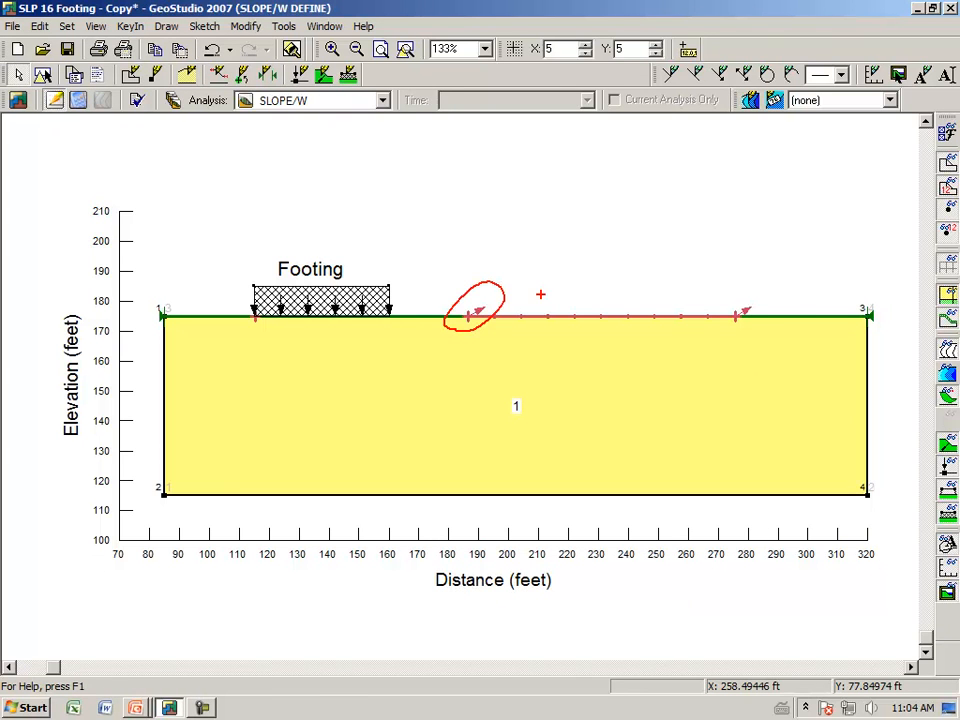
pyautogui.moveTo(709, 329); pyautogui.dragTo(712, 311)
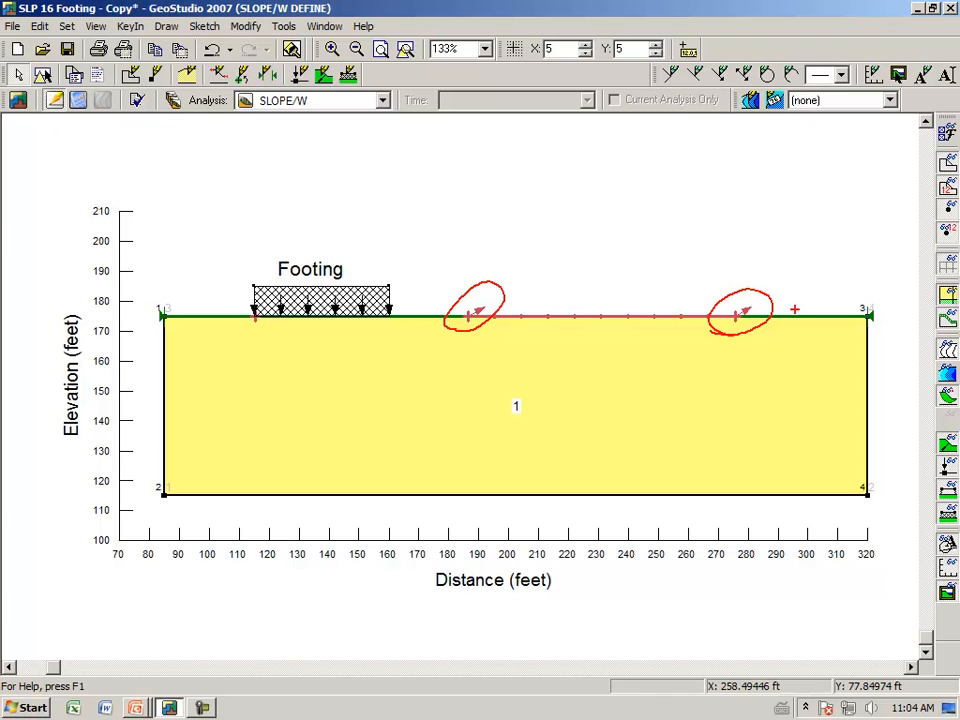
pyautogui.press('Escape')
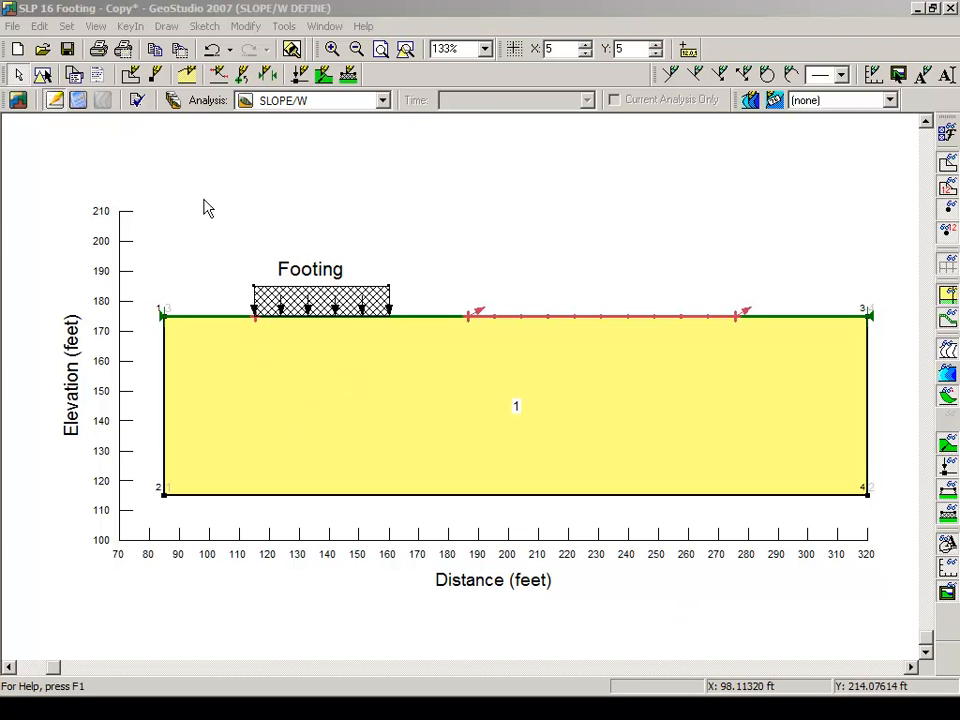
# Place the slip surface axis point above the ground surface at about X 206.5 ft, Y 197 ft
pyautogui.click(170, 30)
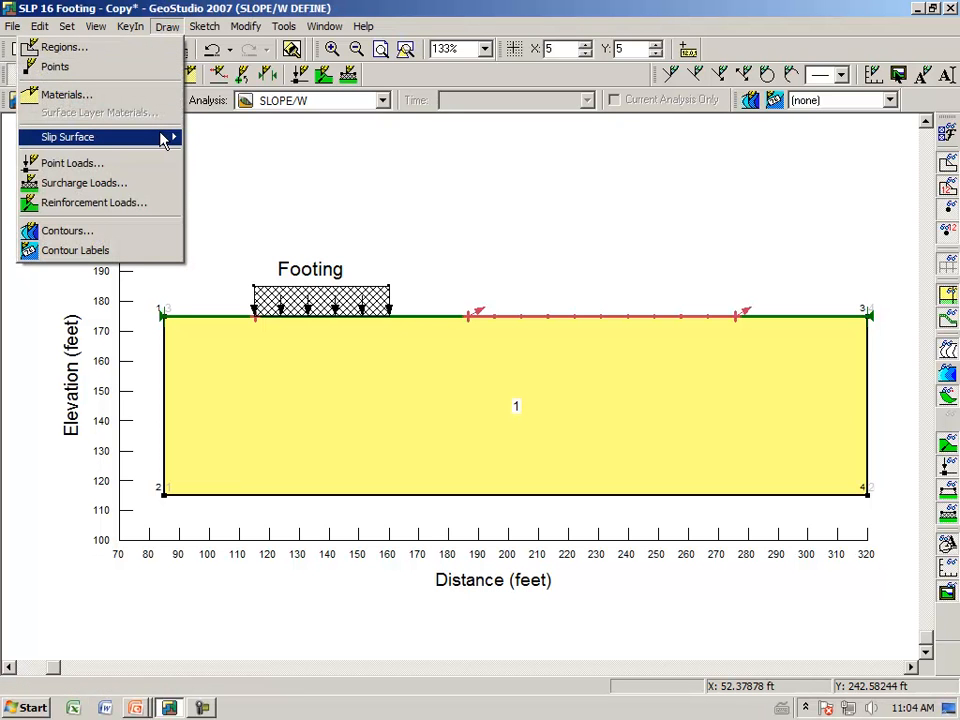
pyautogui.moveTo(167, 137)
pyautogui.click(228, 158)
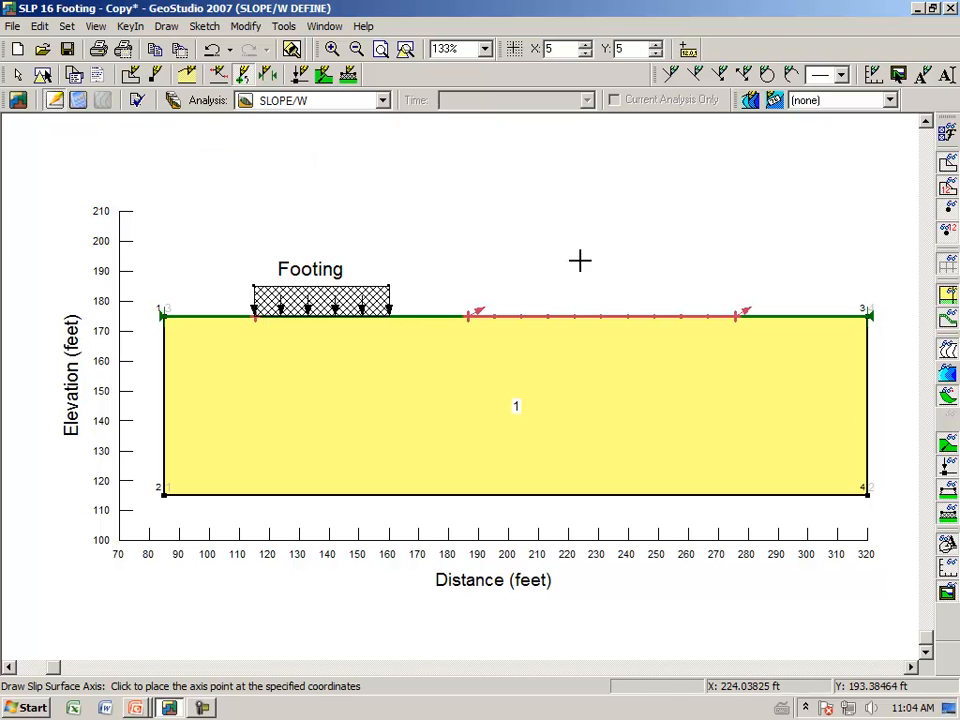
pyautogui.click(527, 251)
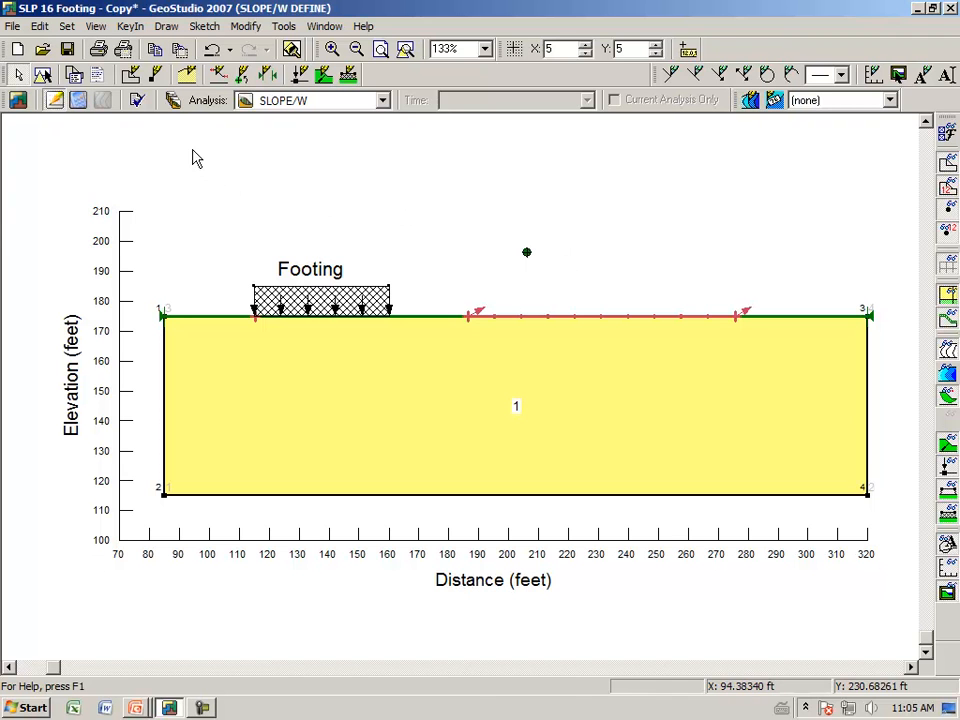
# Verify the model data, then save the changes and solve the SLOPE/W analysis
pyautogui.click(141, 101)
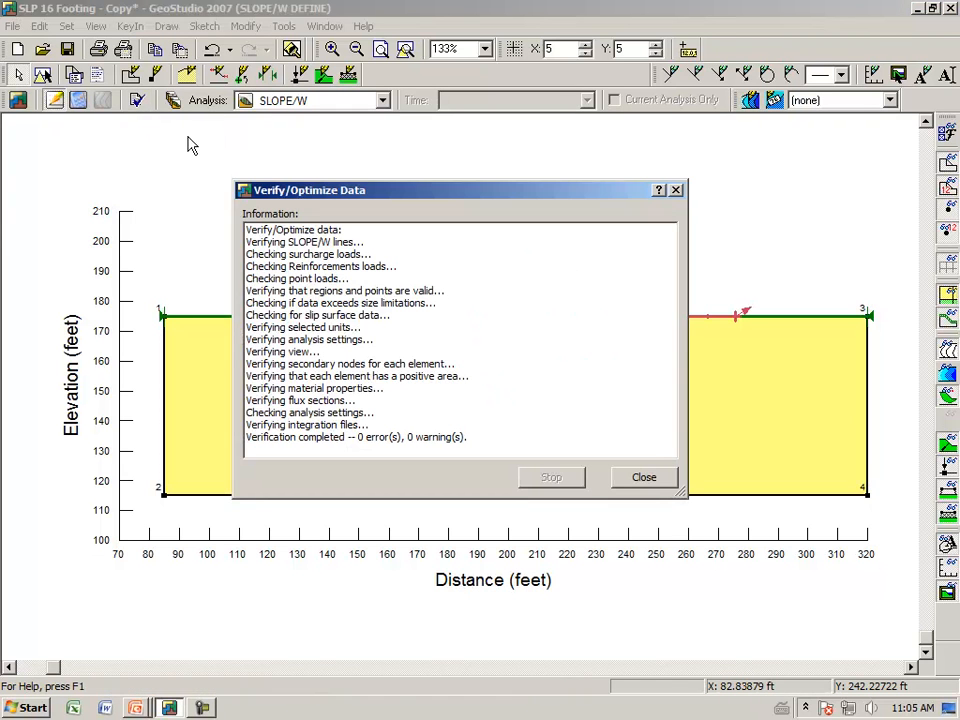
pyautogui.click(635, 484)
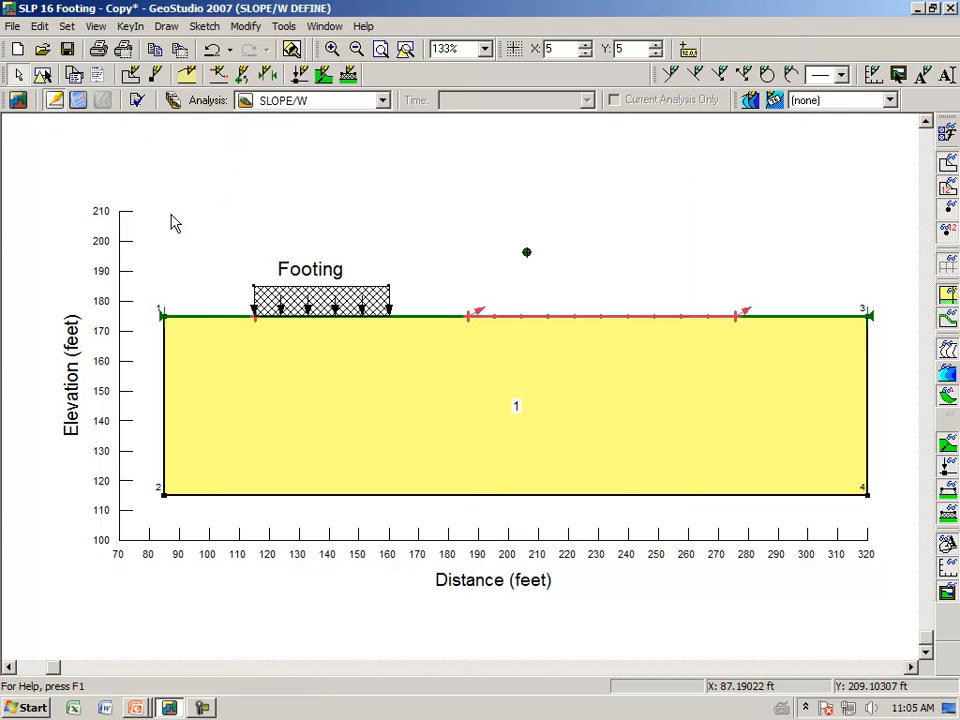
pyautogui.click(80, 103)
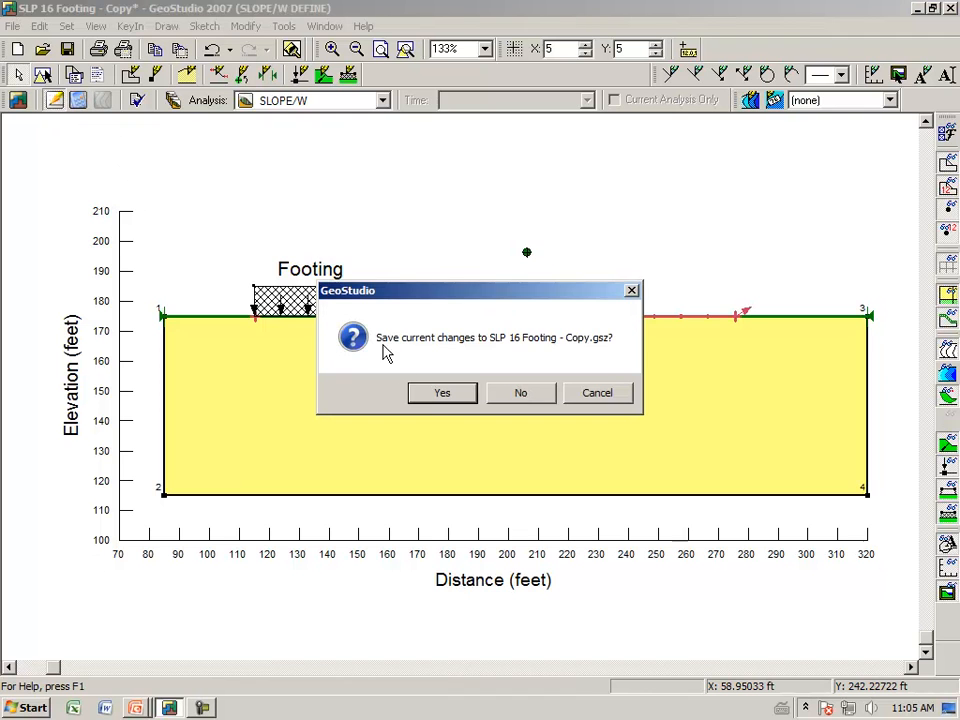
pyautogui.click(436, 403)
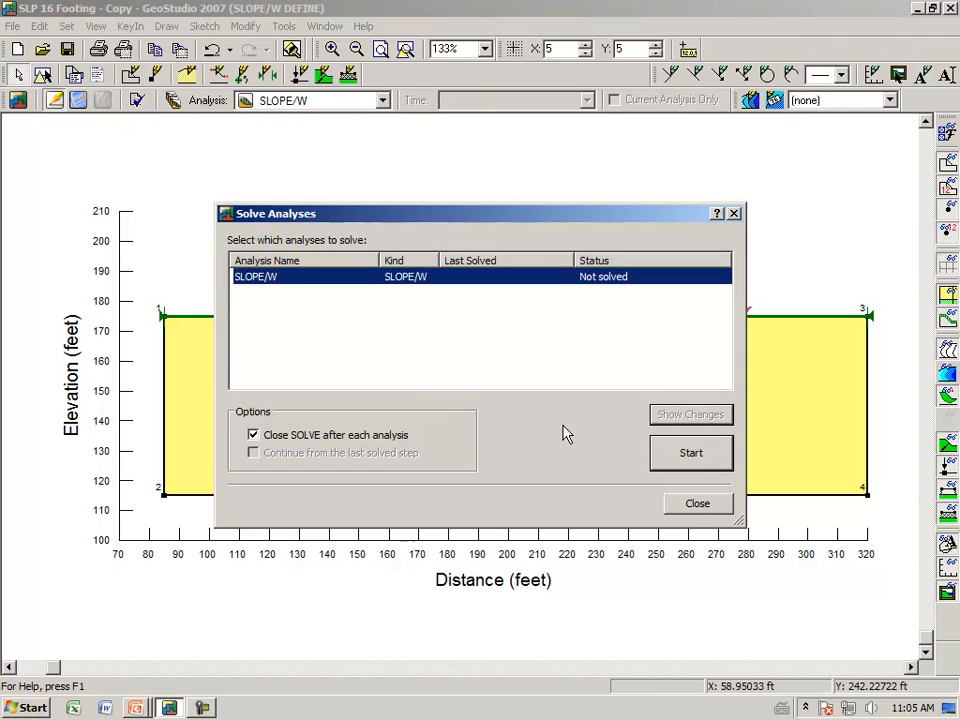
pyautogui.click(689, 455)
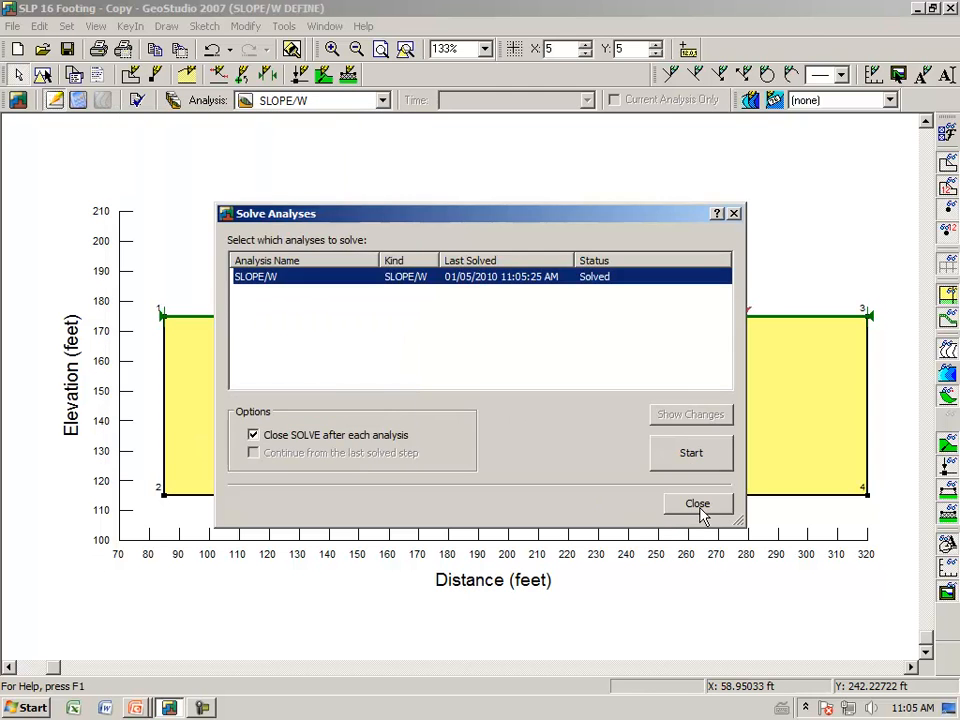
pyautogui.click(697, 504)
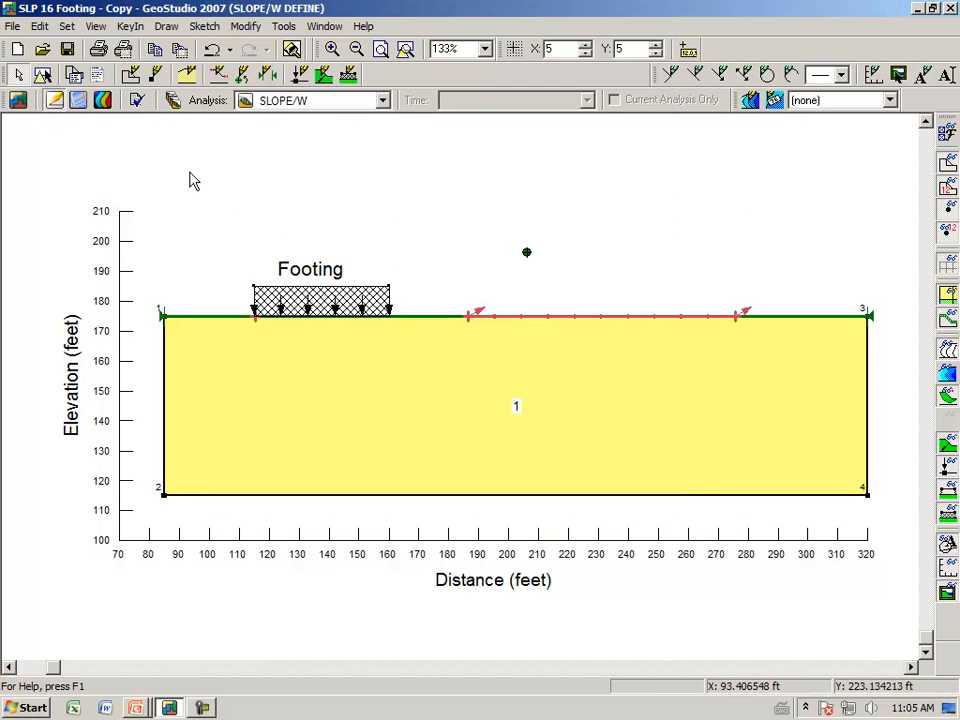
# Display the solved results and examine the critical slip surface's straight exit portion beyond the footing
pyautogui.click(106, 104)
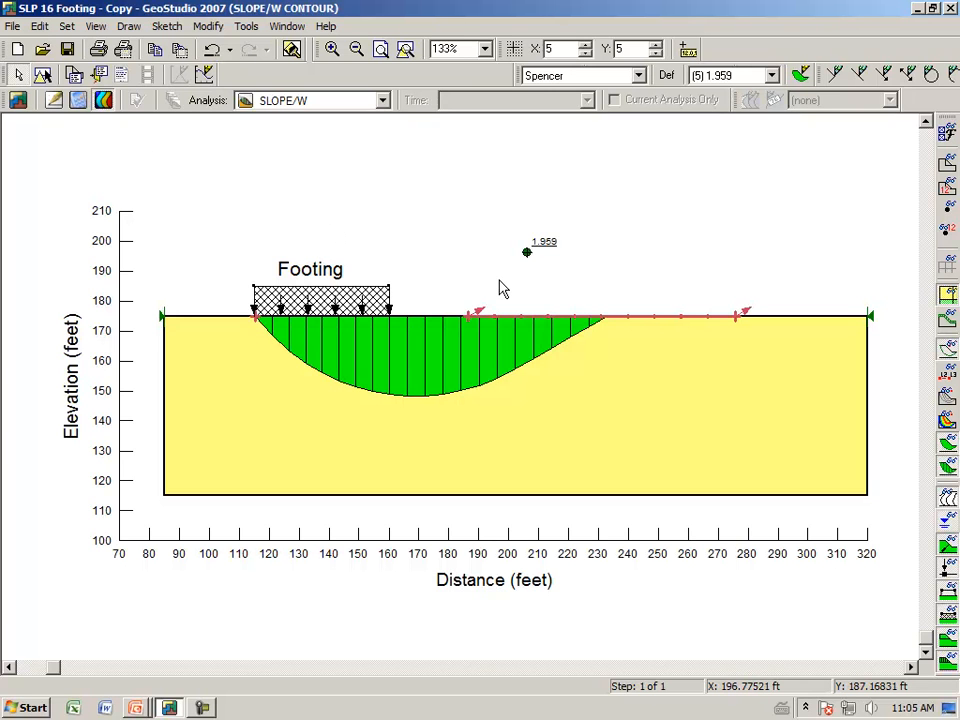
pyautogui.moveTo(498, 373); pyautogui.dragTo(656, 375)
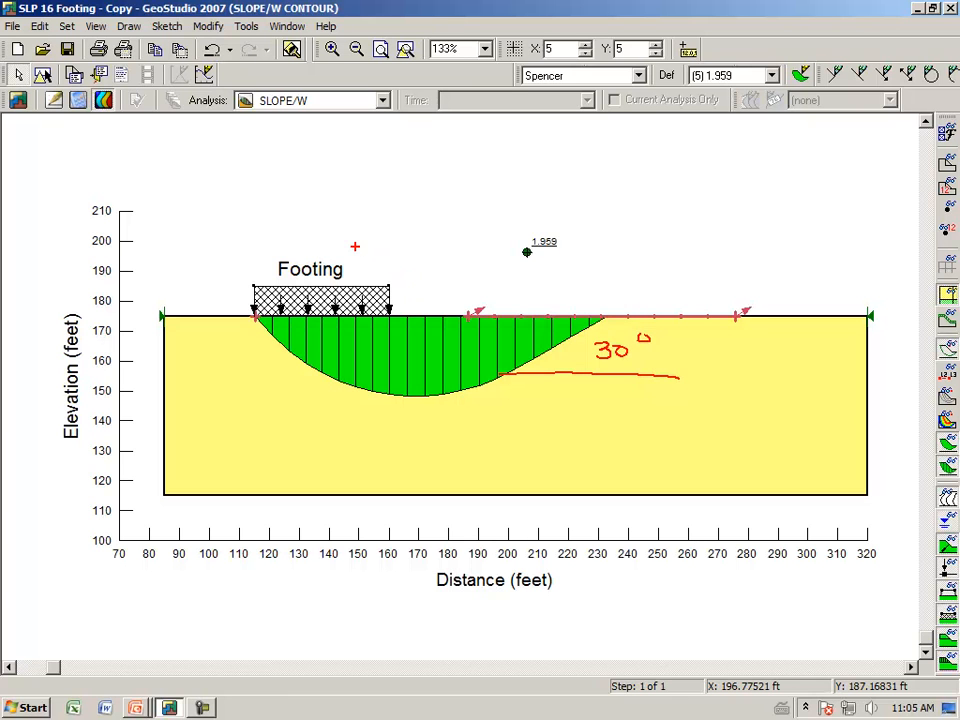
pyautogui.press('Escape')
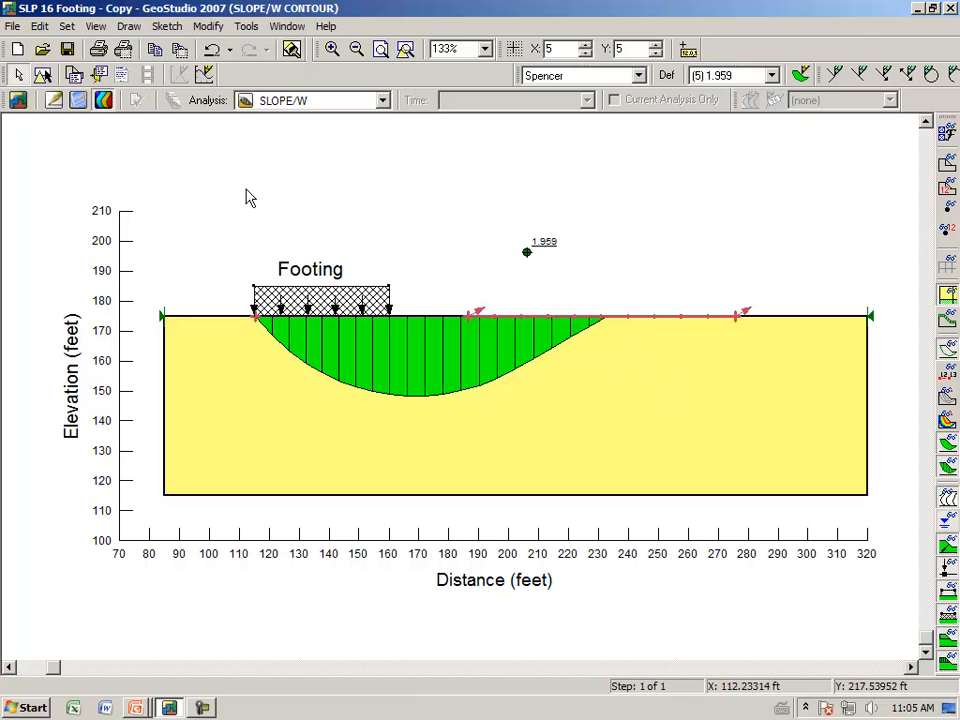
# Examine the slice information for slice 16 in the slip surface's straight exit portion, including its base angle, then close it
pyautogui.click(96, 27)
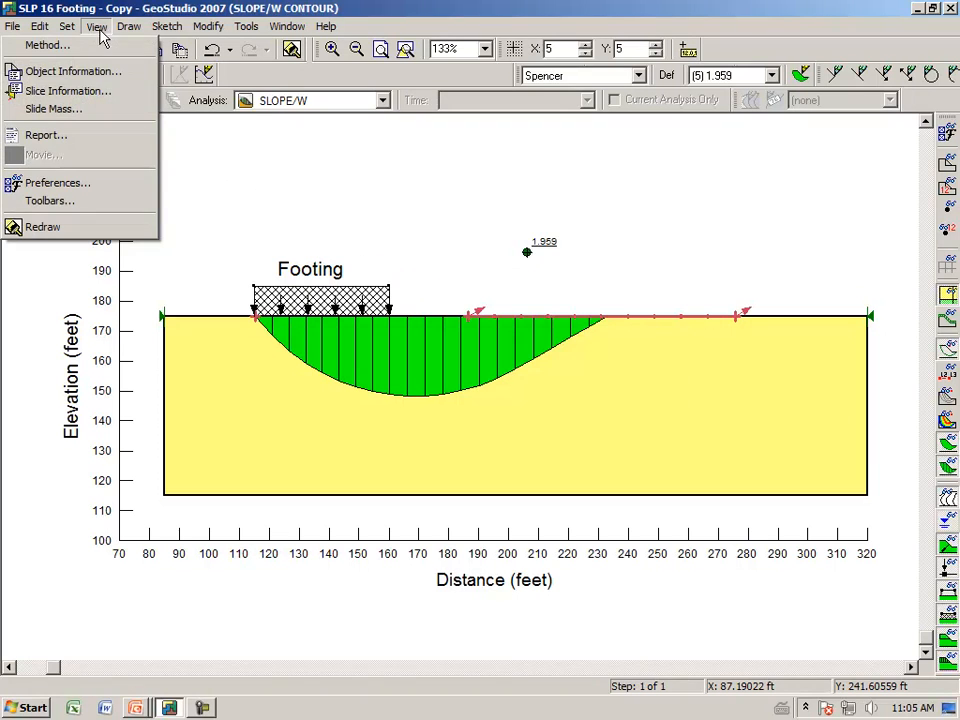
pyautogui.click(68, 91)
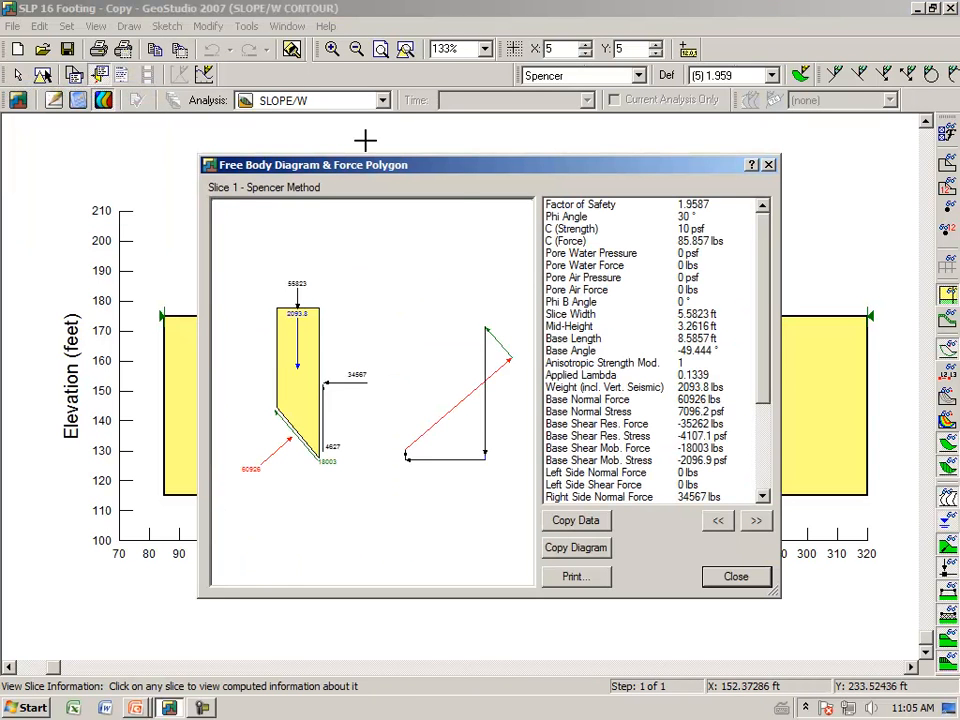
pyautogui.moveTo(458, 172); pyautogui.dragTo(433, 444)
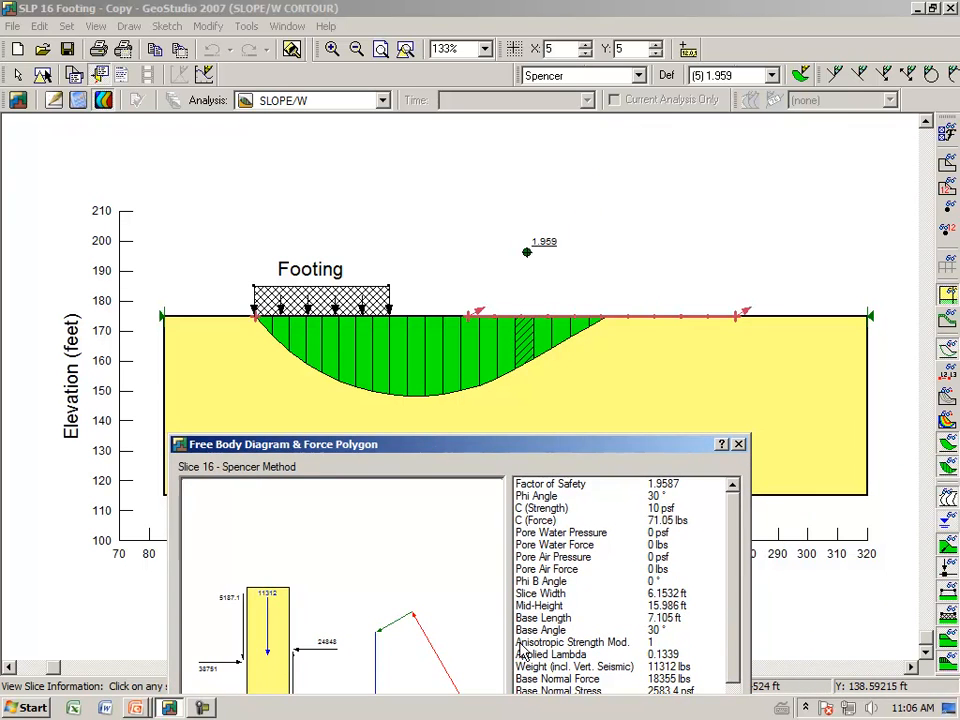
pyautogui.moveTo(507, 452); pyautogui.dragTo(513, 409)
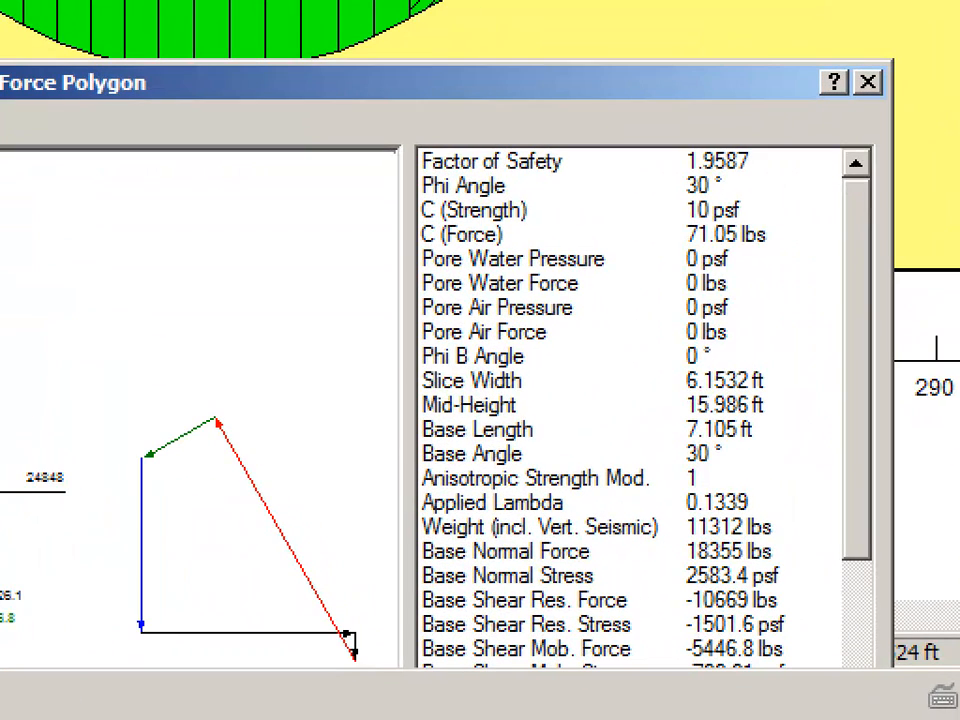
pyautogui.moveTo(393, 470)
pyautogui.mouseDown()
pyautogui.moveTo(690, 468)
pyautogui.moveTo(740, 455)
pyautogui.moveTo(653, 437)
pyautogui.moveTo(429, 450)
pyautogui.moveTo(405, 460)
pyautogui.moveTo(410, 468)
pyautogui.mouseUp()
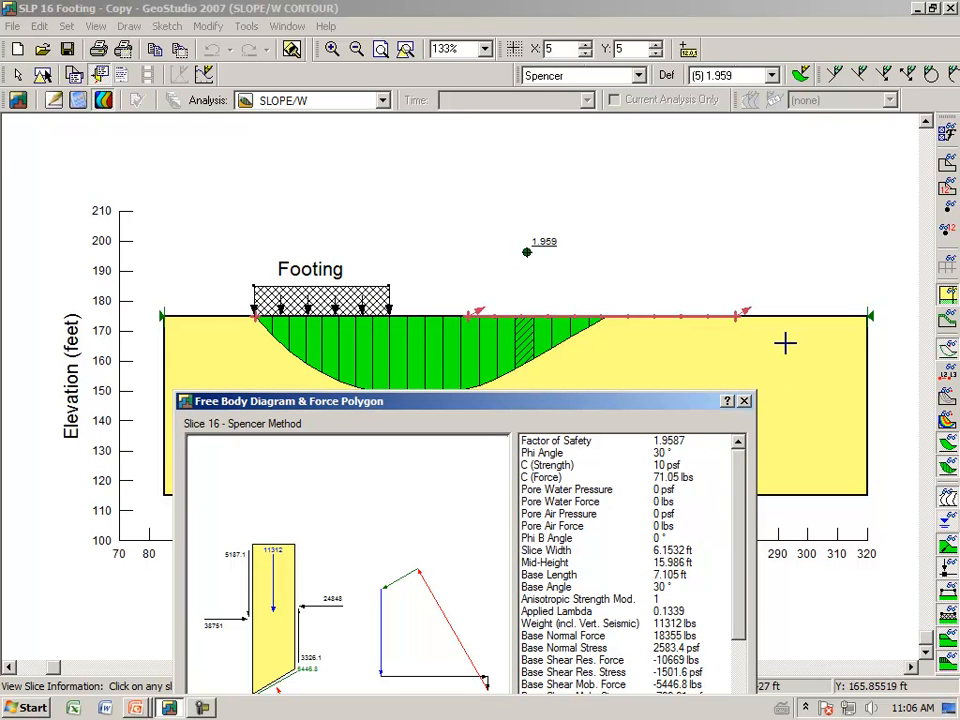
pyautogui.click(745, 402)
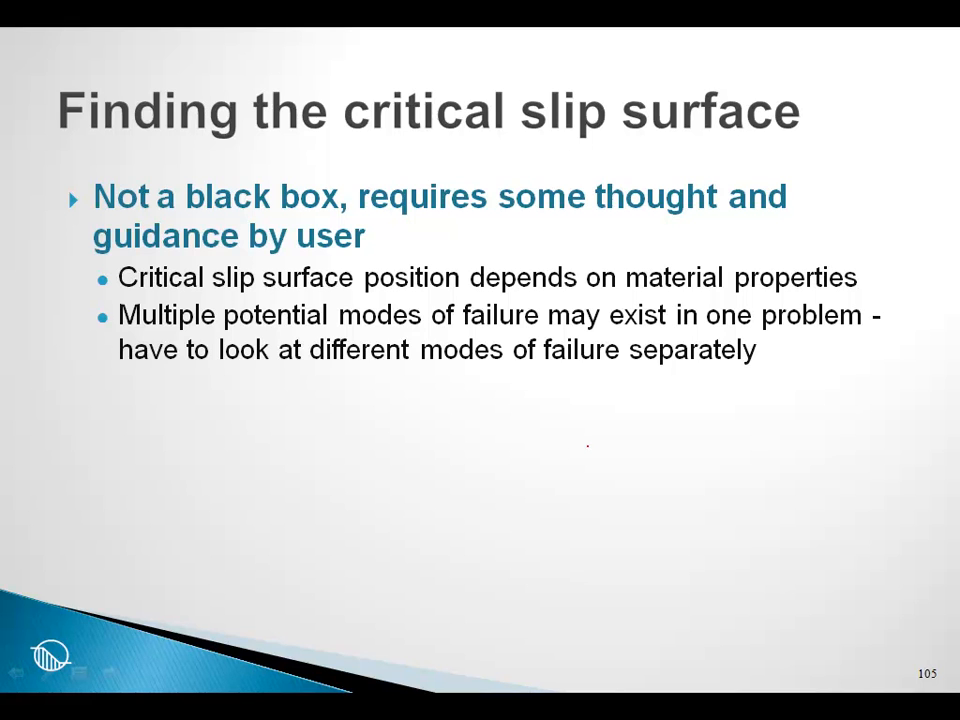
pyautogui.click(47, 672)
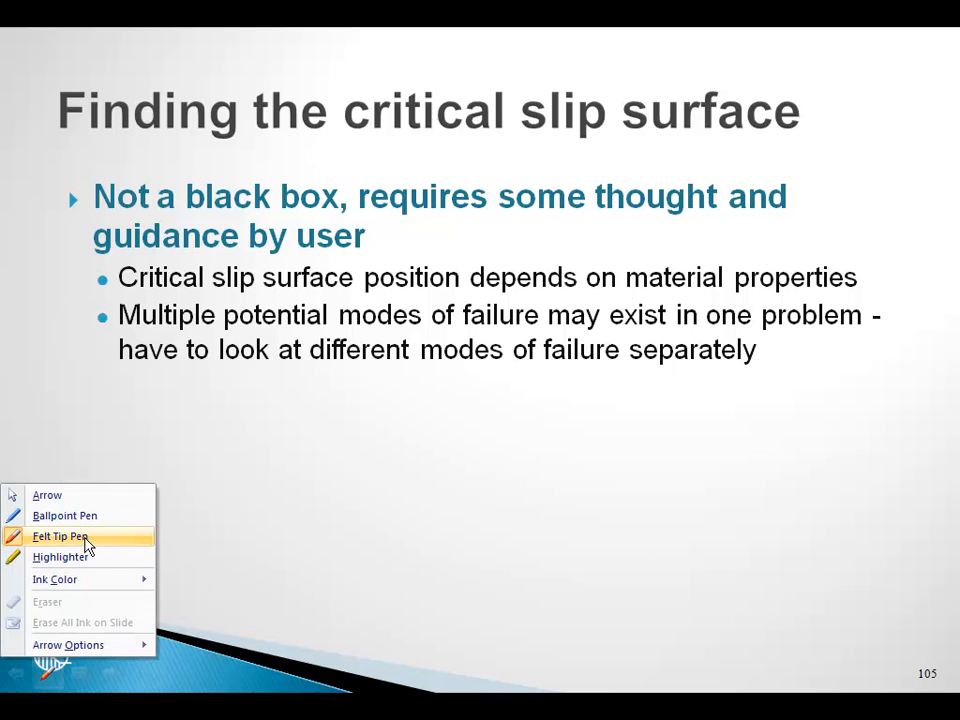